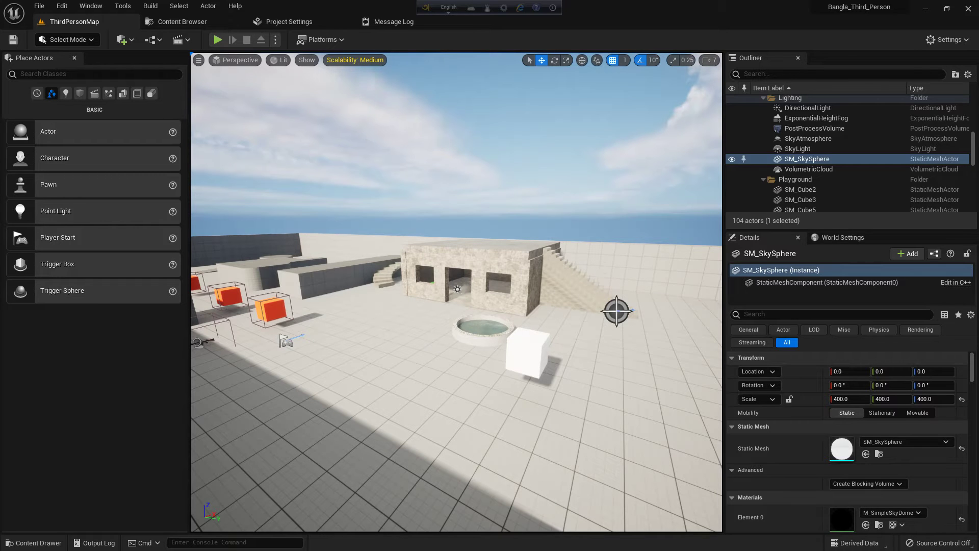
pyautogui.moveTo(765, 139); pyautogui.dragTo(542, 93)
pyautogui.scroll(-3, 476, 288)
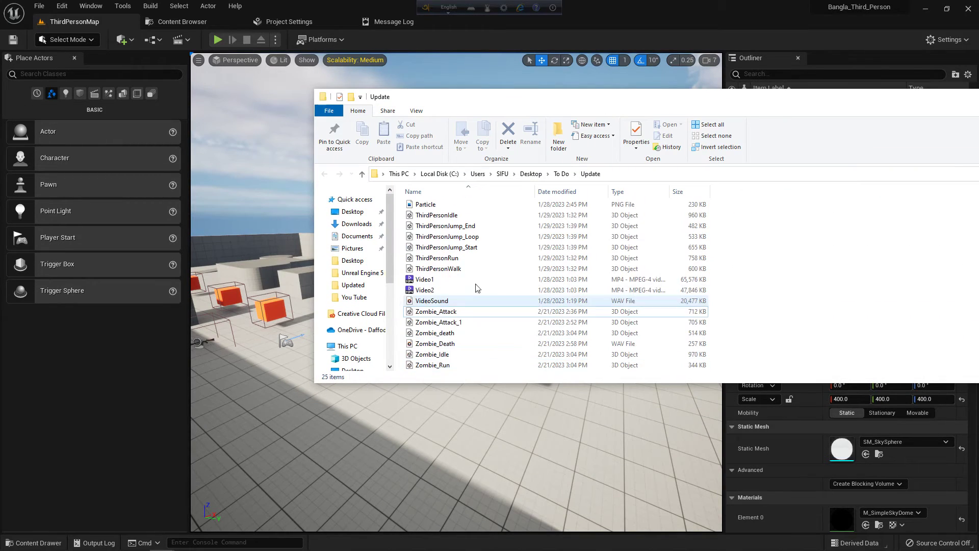
# Step: Browse the Update folder's file list and settle on the Zombie_Attack file
pyautogui.click(453, 311)
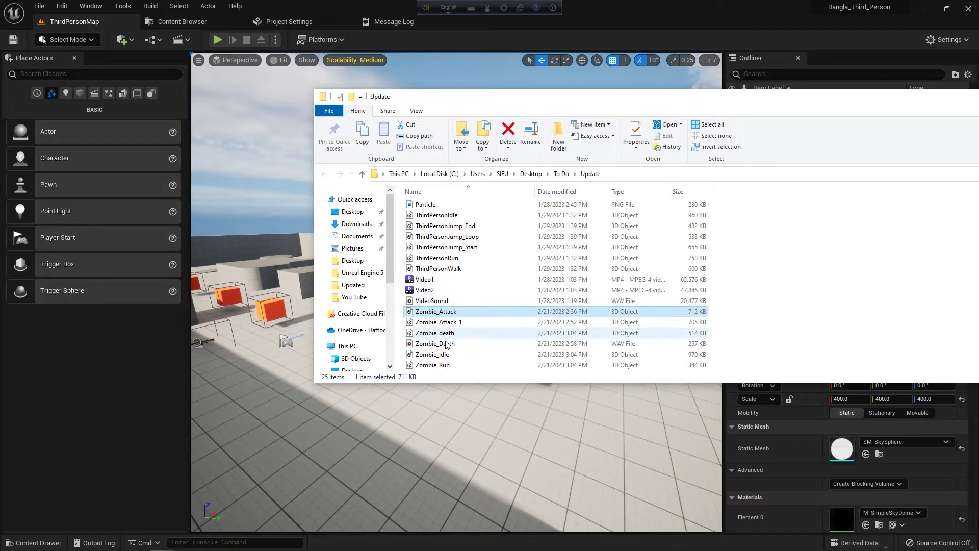
pyautogui.click(451, 324)
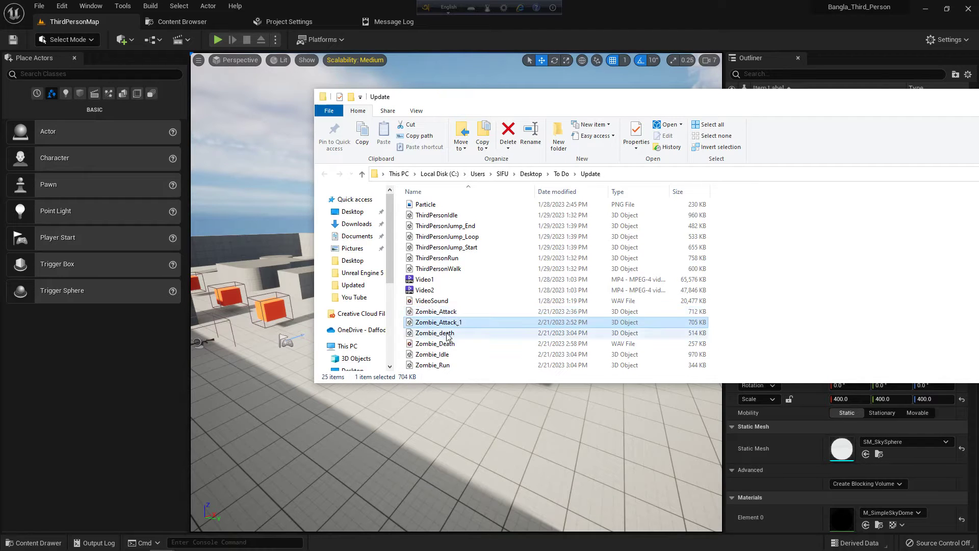
pyautogui.press('Up')
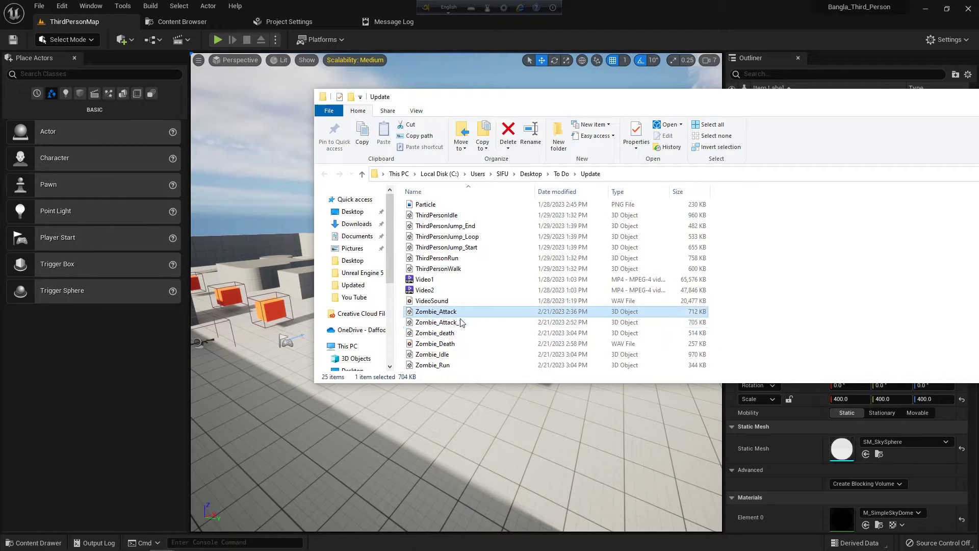
pyautogui.moveTo(439, 323)
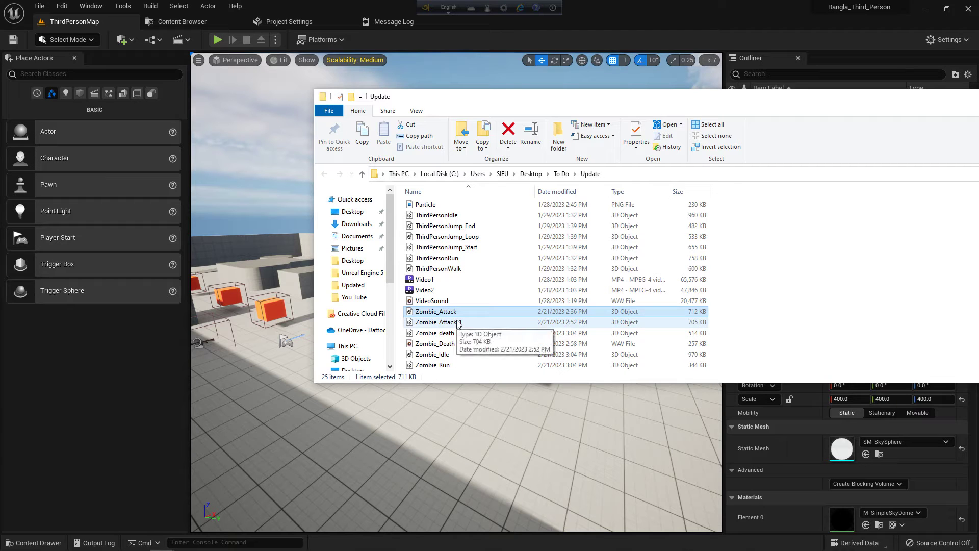
pyautogui.press('Down')
pyautogui.press('Down')
pyautogui.press('Down')
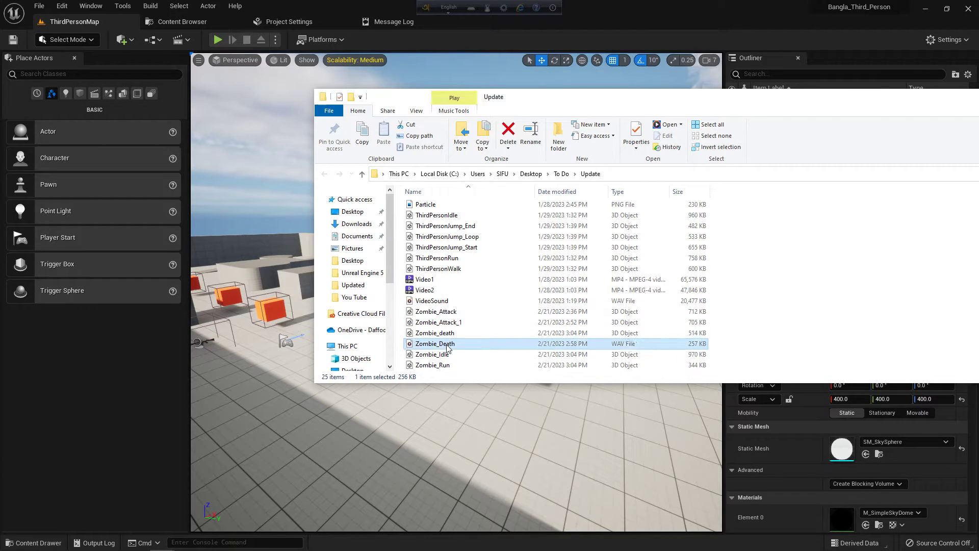
pyautogui.press('Down')
pyautogui.press('Down')
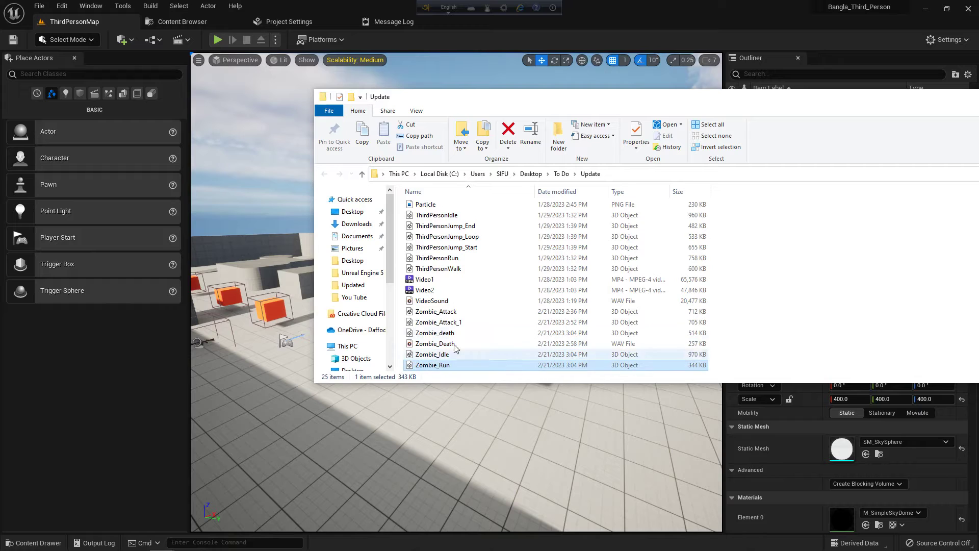
# Step: Rename Zombie_Attack to Zombie_Attack_2 and leave File Explorer for the editor
pyautogui.click(452, 314)
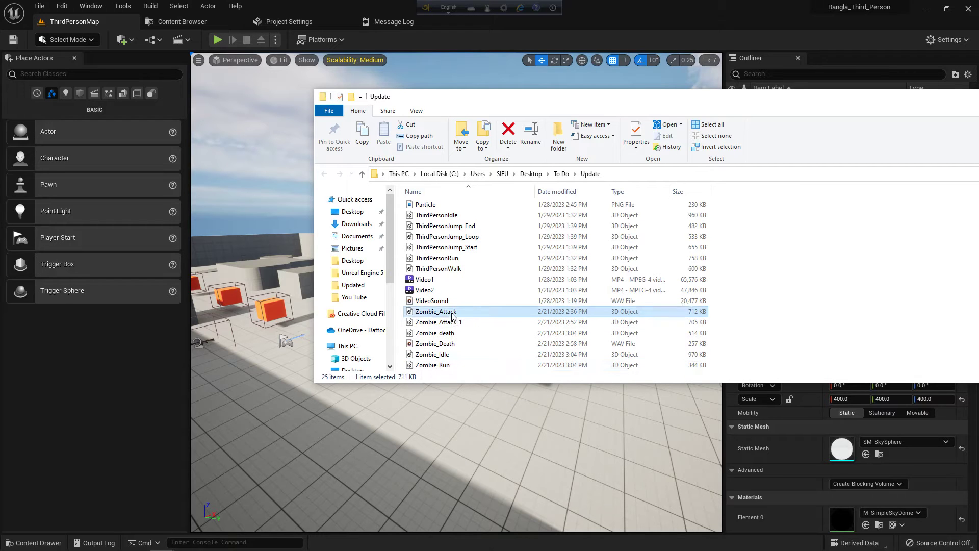
pyautogui.click(453, 314)
pyautogui.write('_2')
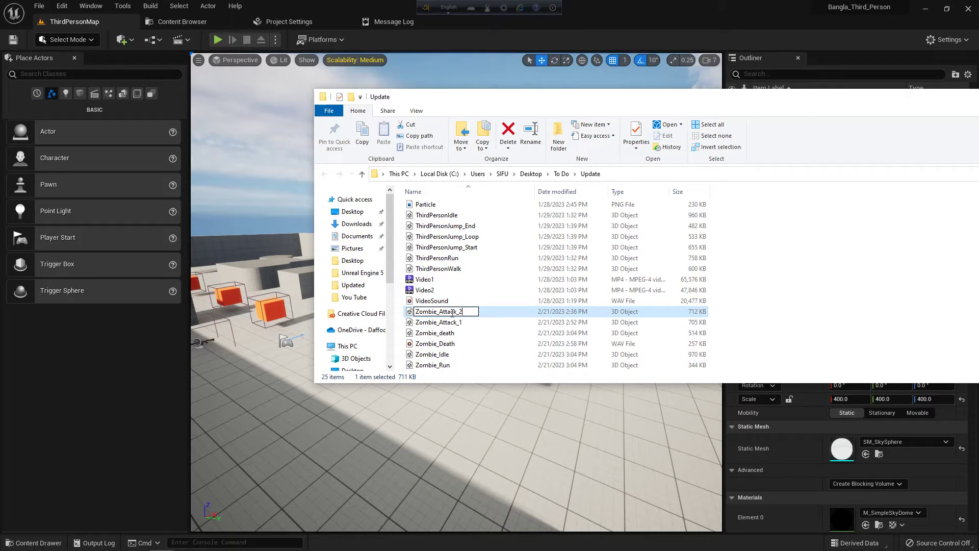
pyautogui.press('Return')
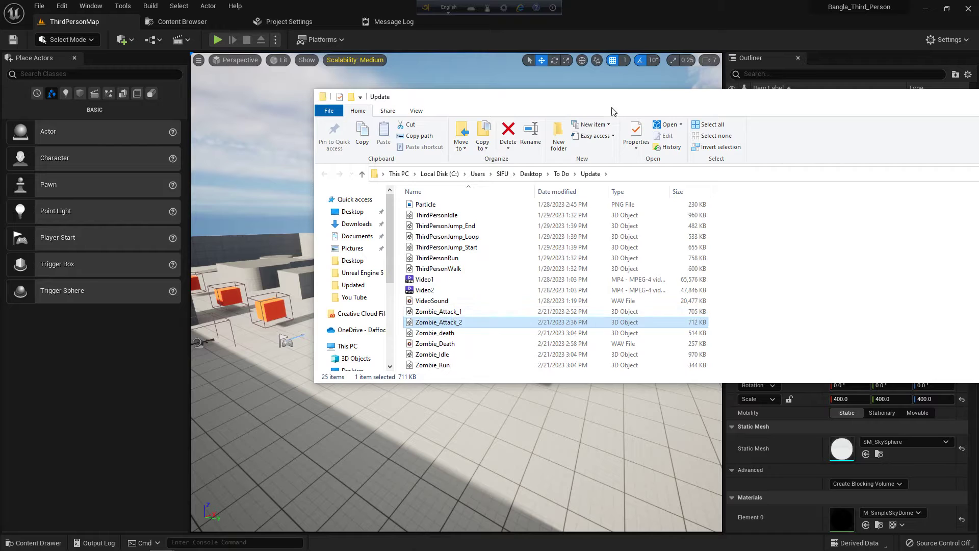
pyautogui.hotkey('alt', 'Tab')
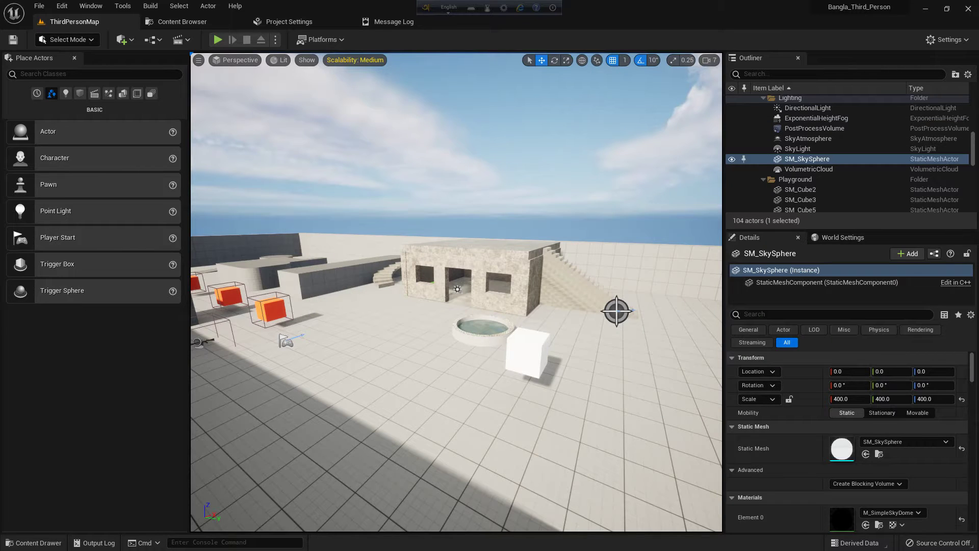
# Step: Drop the zombie animation FBX files into the Saiful > Animation content folder
pyautogui.hotkey('ctrl', 'space')
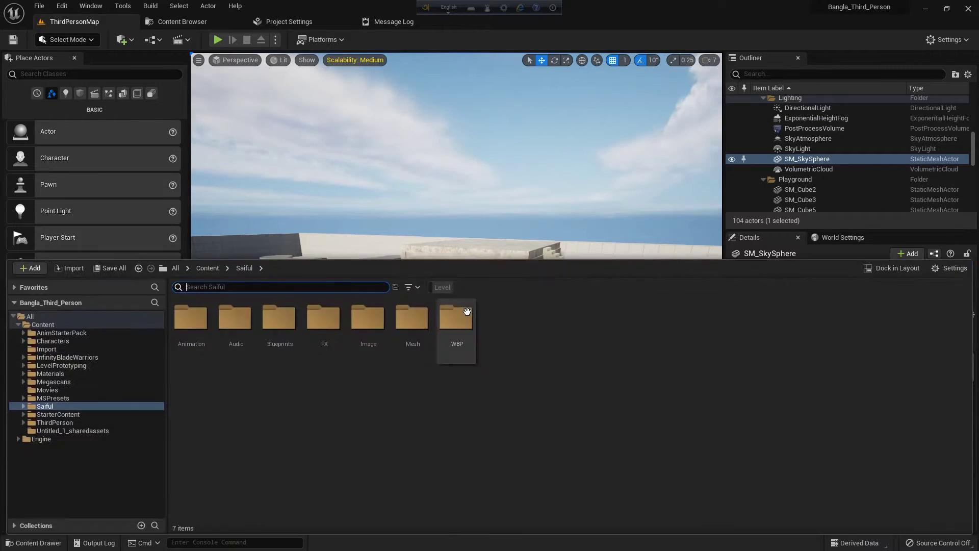
pyautogui.click(24, 407)
pyautogui.click(56, 414)
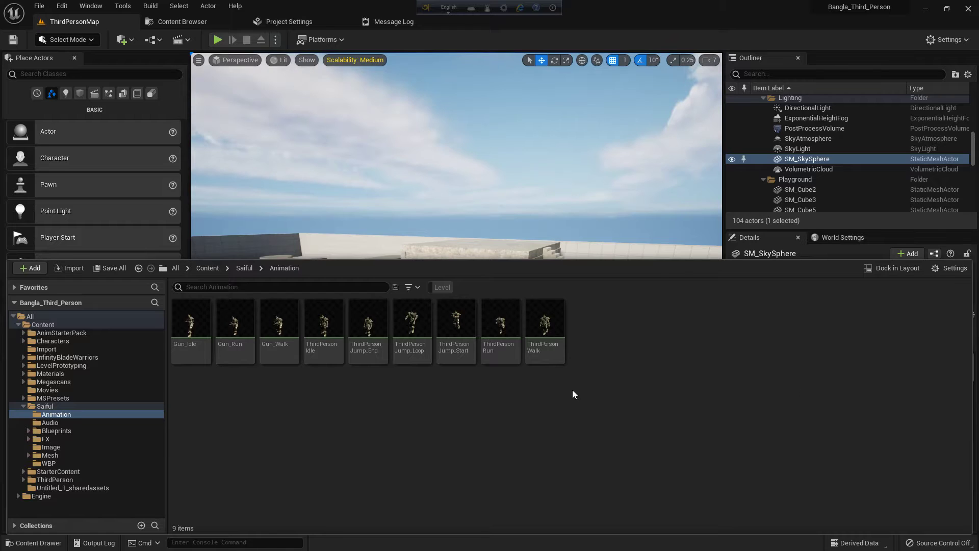
pyautogui.moveTo(575, 415); pyautogui.dragTo(572, 390)
# Step: Bind the import to SK_Mannequin_Skeleton and import all files
pyautogui.click(514, 155)
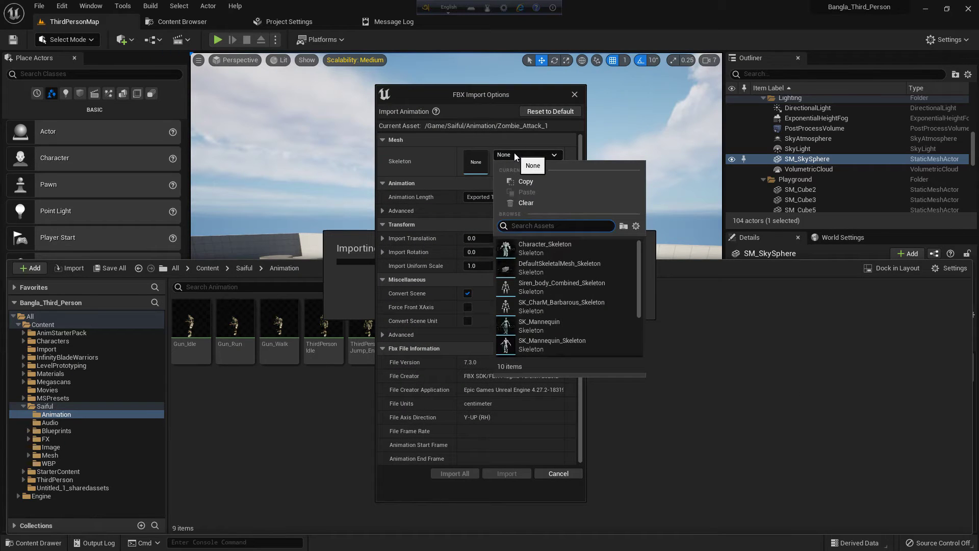
pyautogui.write('sk_')
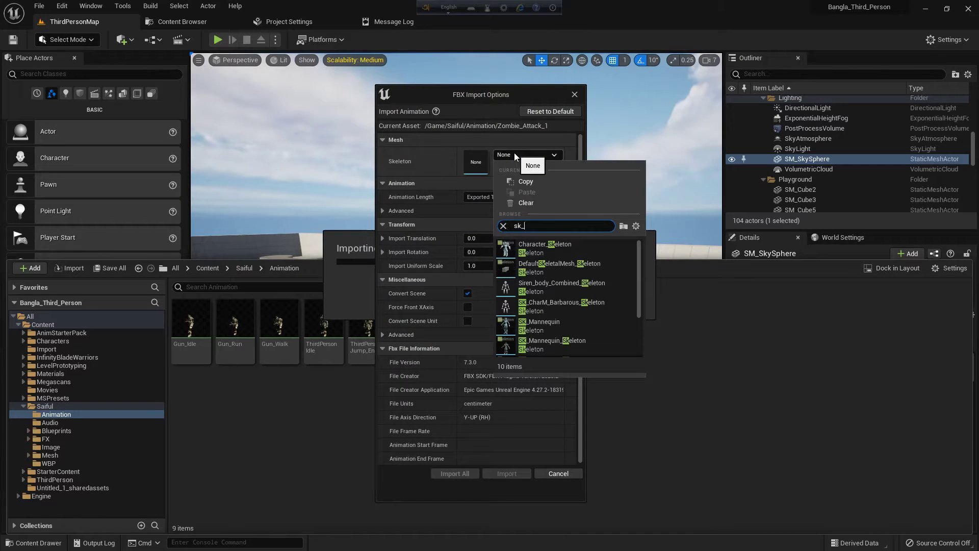
pyautogui.write('mann')
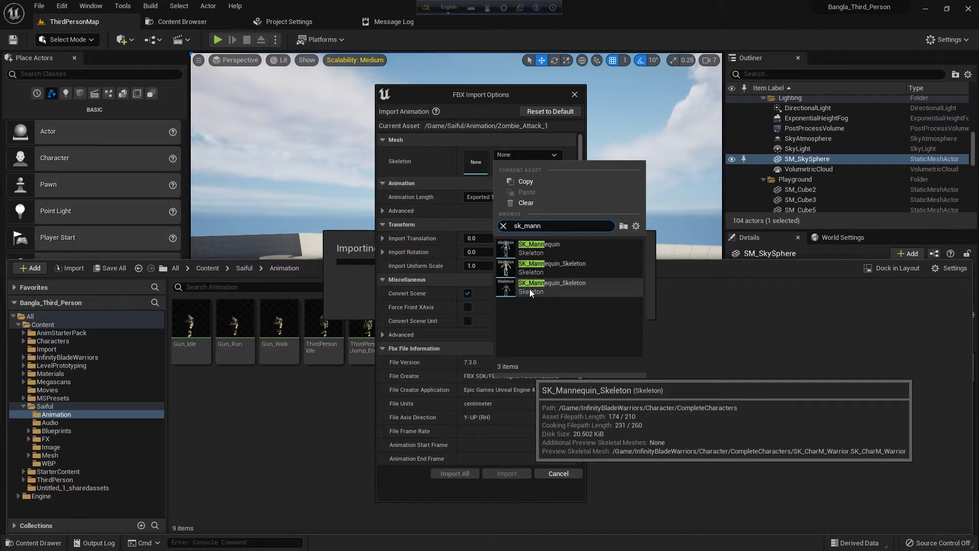
pyautogui.click(530, 288)
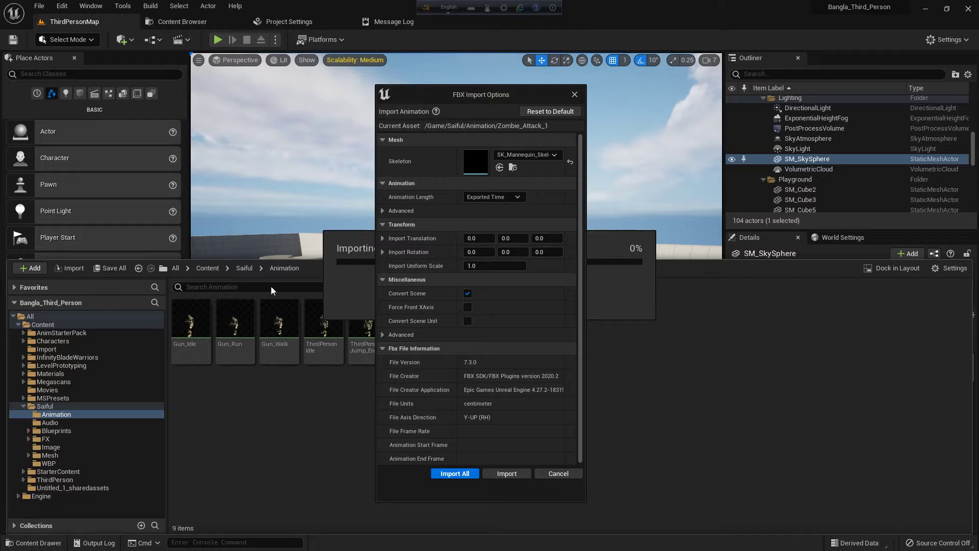
pyautogui.click(455, 473)
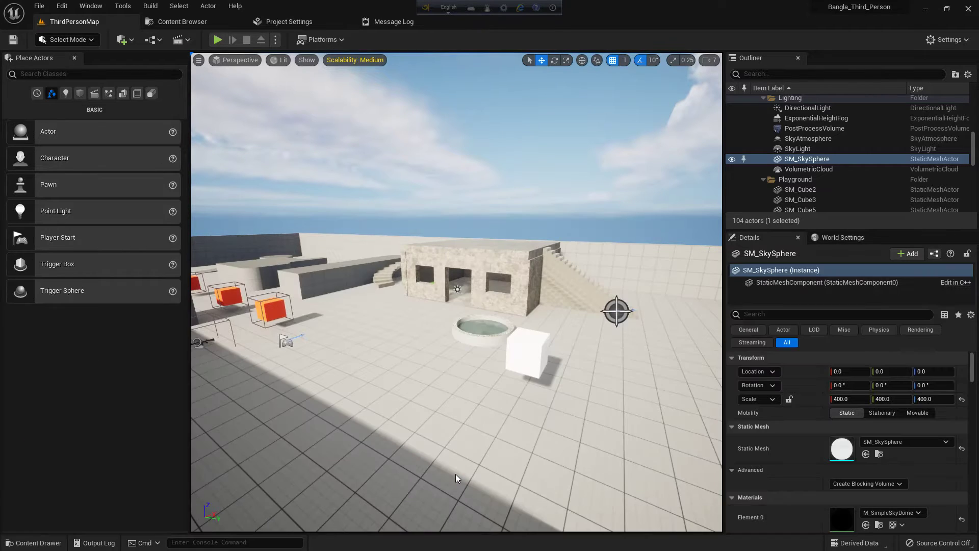
pyautogui.hotkey('ctrl', 'space')
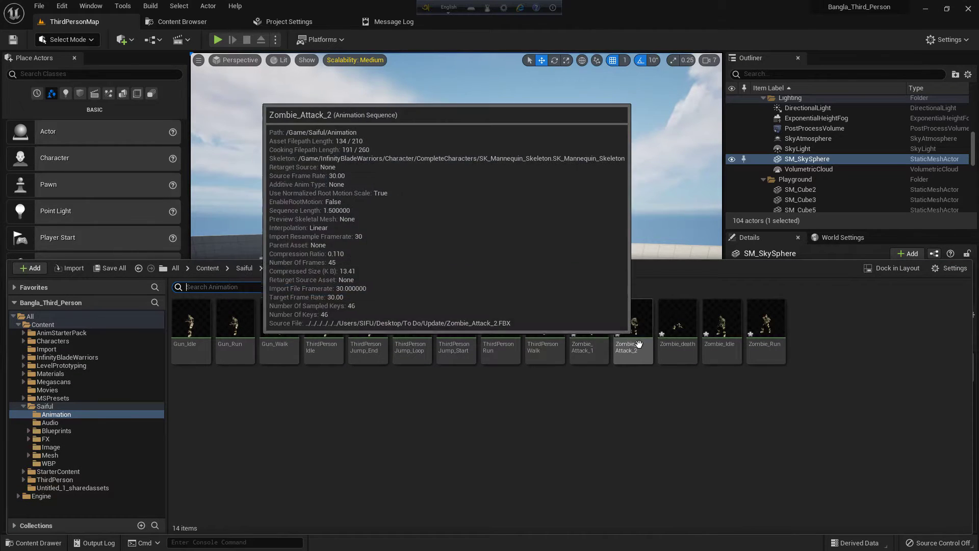
pyautogui.click(599, 334)
pyautogui.hotkey('ctrl', 'space')
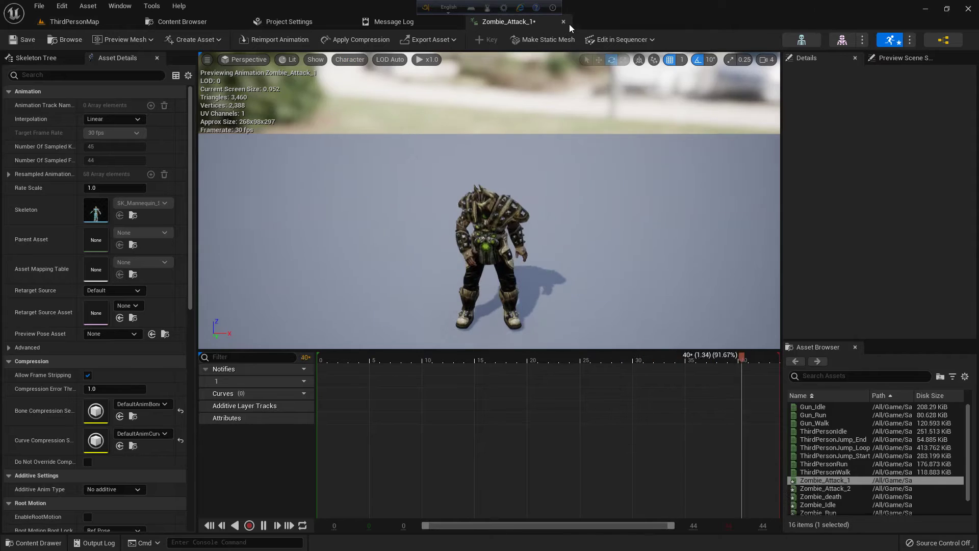
pyautogui.click(857, 488)
pyautogui.scroll(-1, 871, 472)
pyautogui.click(838, 485)
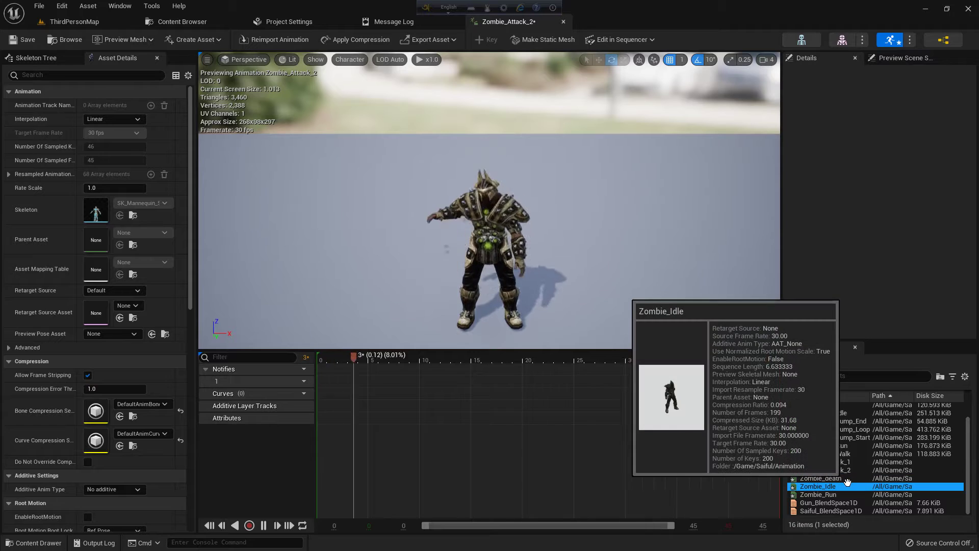
pyautogui.click(843, 479)
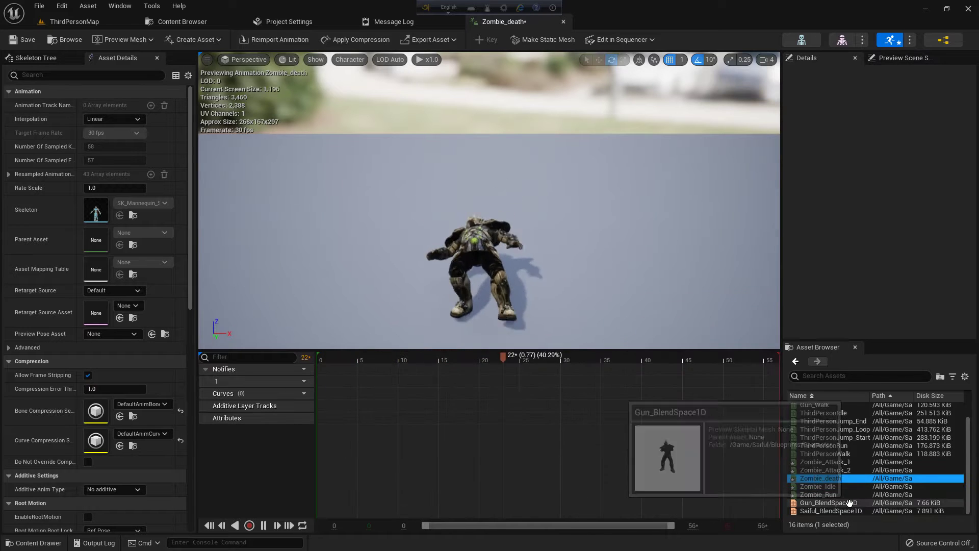
pyautogui.click(815, 495)
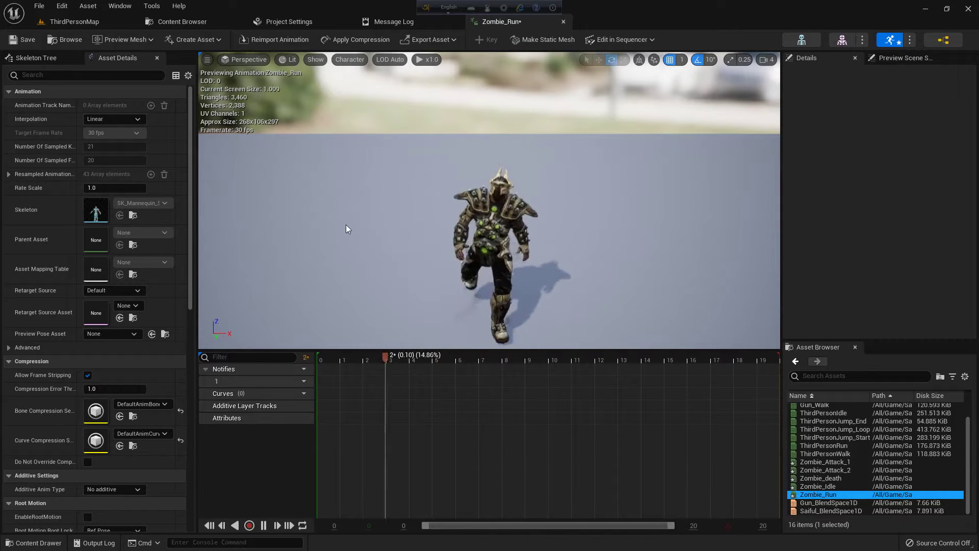
pyautogui.click(564, 22)
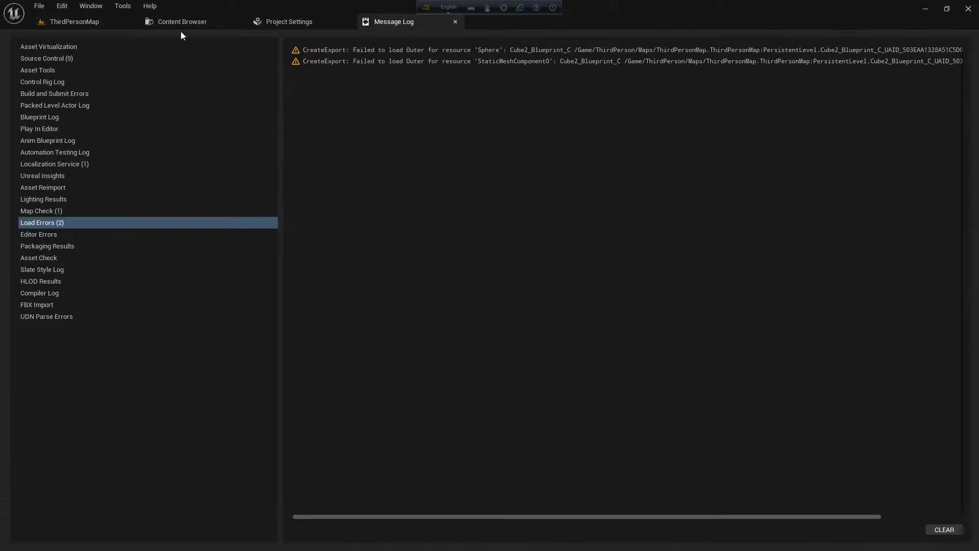
pyautogui.click(95, 22)
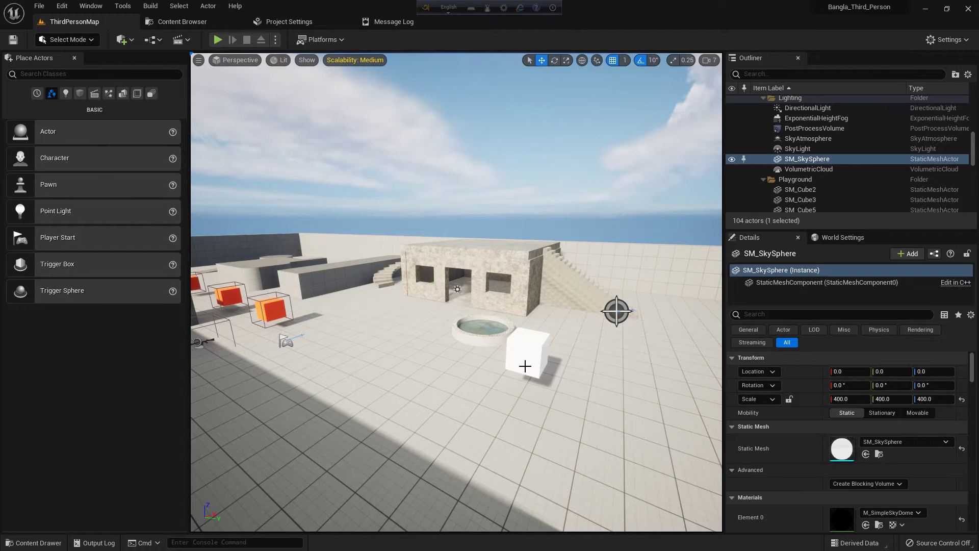
# Step: Save all the newly imported zombie animations and move to the Saiful Audio folder
pyautogui.hotkey('ctrl', 'space')
pyautogui.click(94, 269)
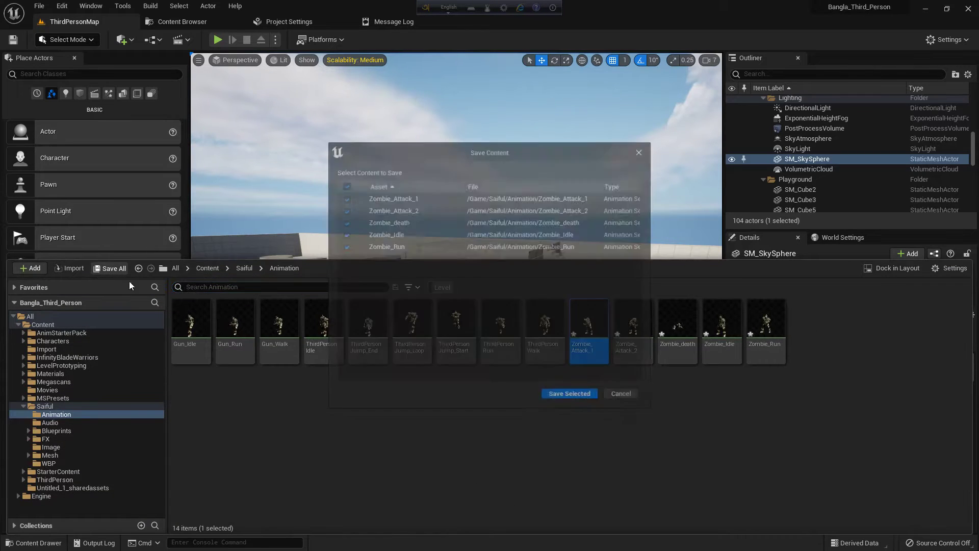
pyautogui.click(566, 393)
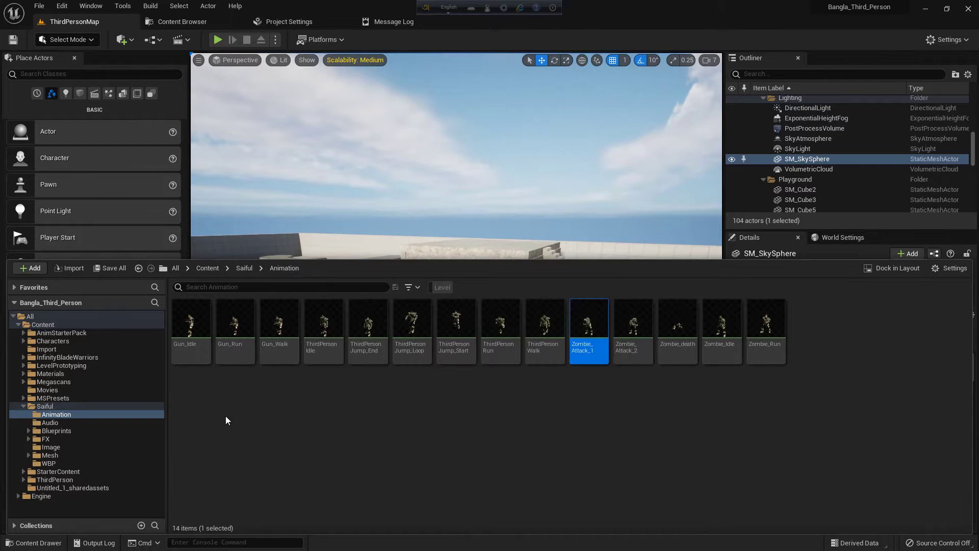
pyautogui.click(50, 422)
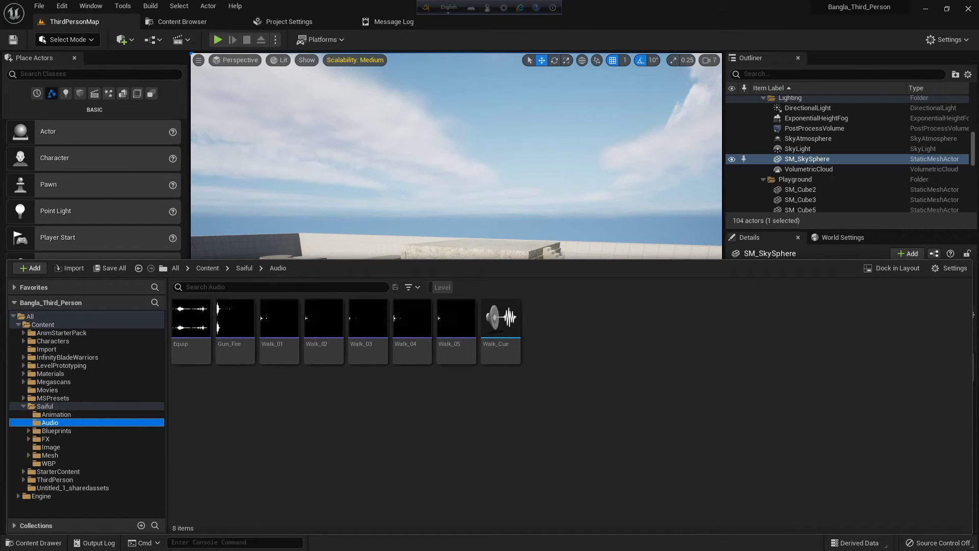
# Step: Import the Zombie_Death WAV into Audio, save it, and show the Blueprints folder
pyautogui.hotkey('ctrl', 'space')
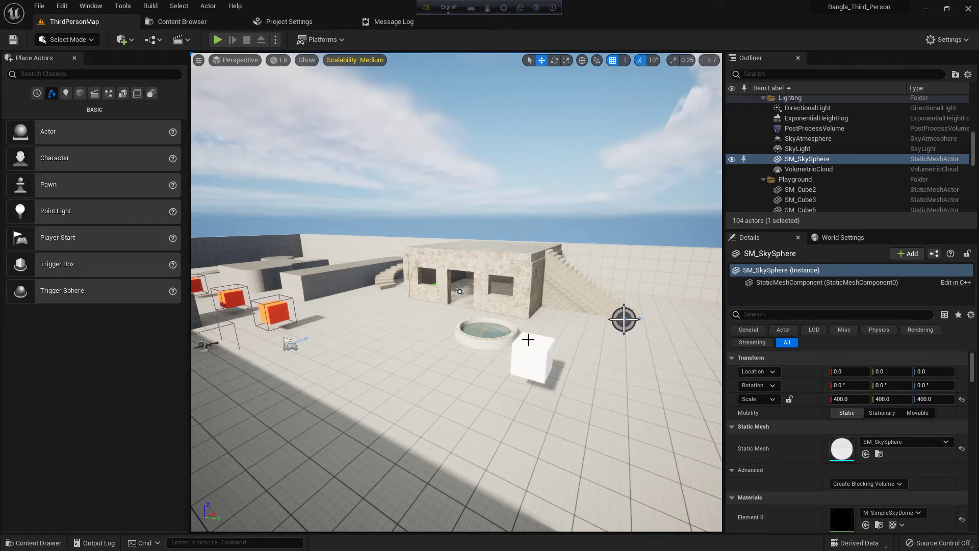
pyautogui.hotkey('ctrl', 'space')
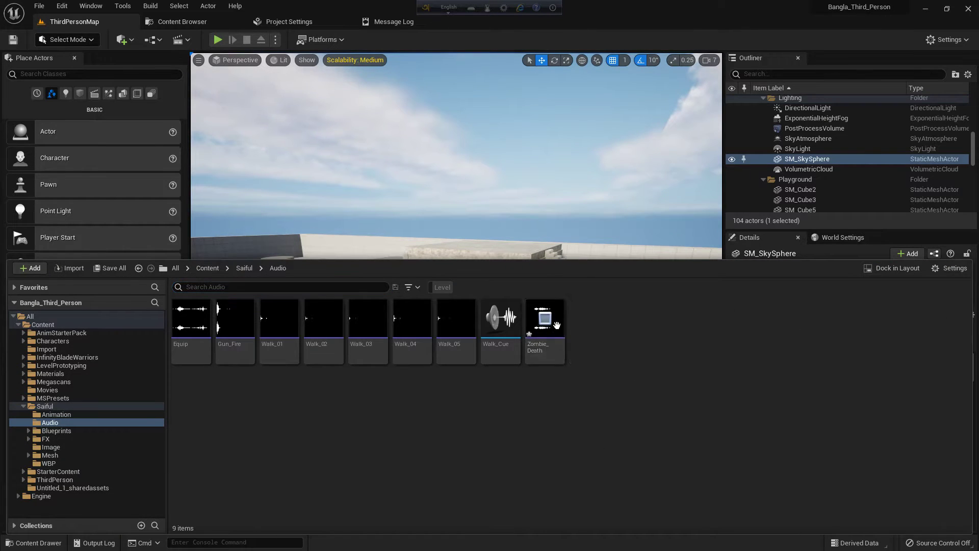
pyautogui.click(104, 271)
pyautogui.click(558, 397)
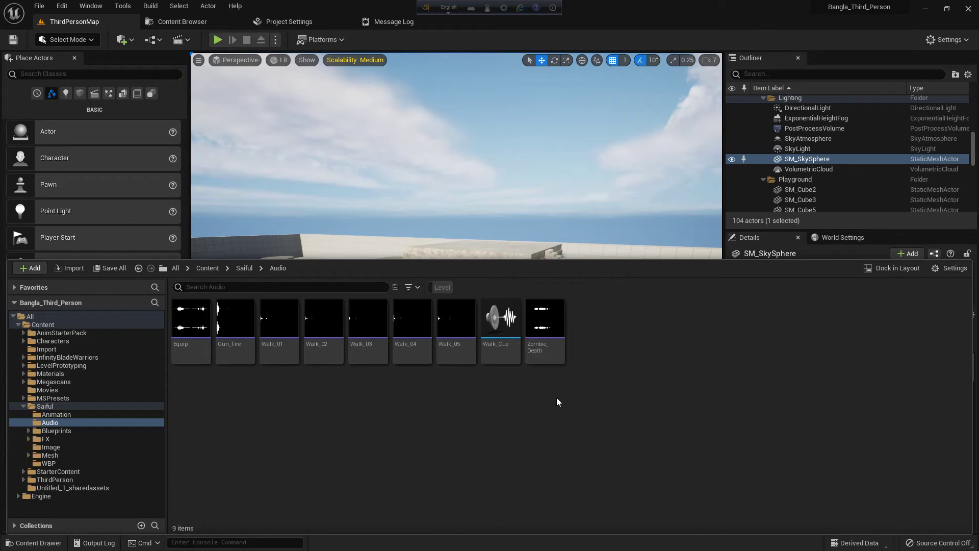
pyautogui.click(57, 430)
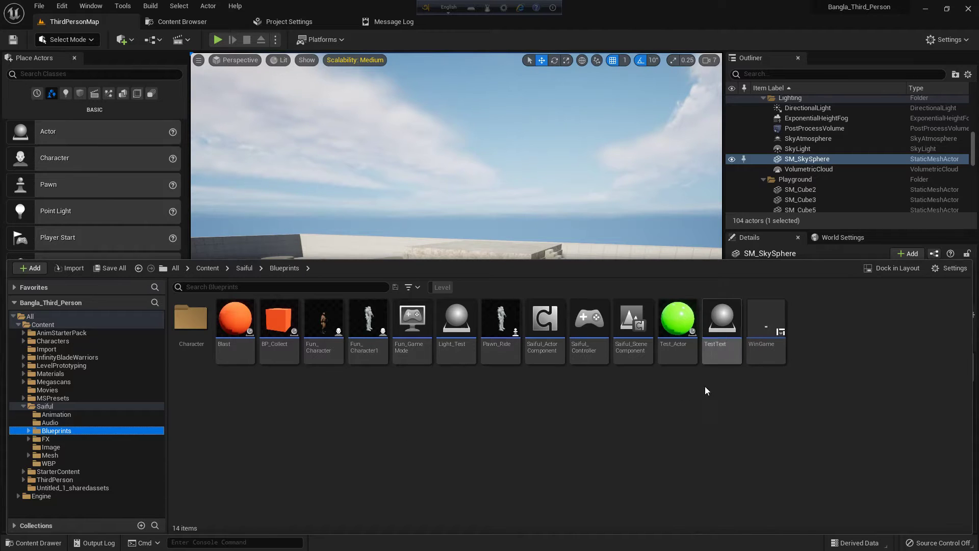
# Step: Create a new subfolder named AI inside Saiful Blueprints and enter it
pyautogui.rightClick(62, 434)
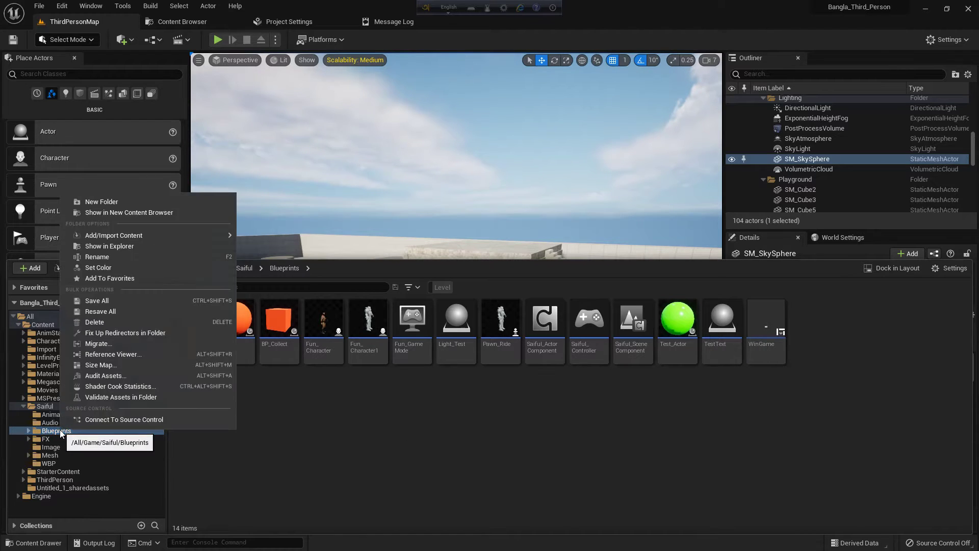
pyautogui.click(106, 202)
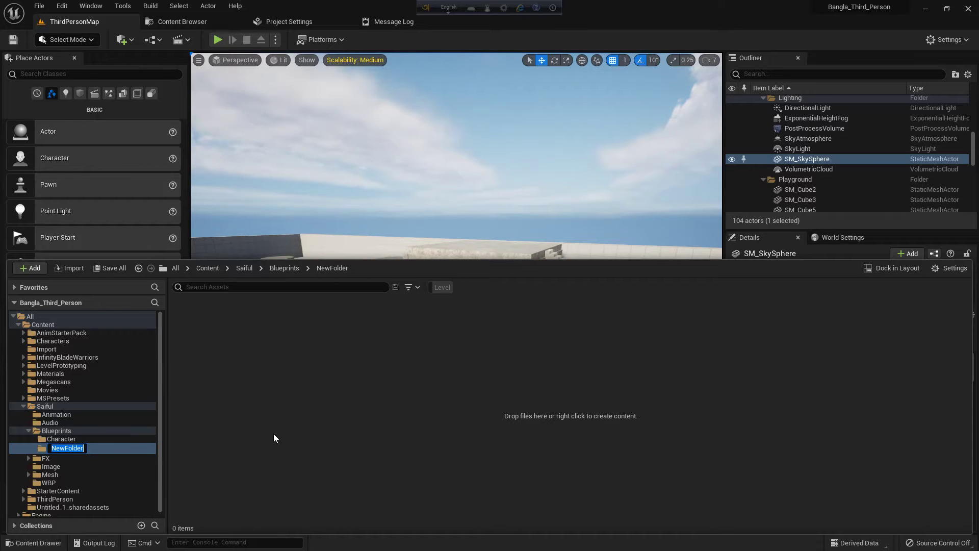
pyautogui.write('AI')
pyautogui.press('Return')
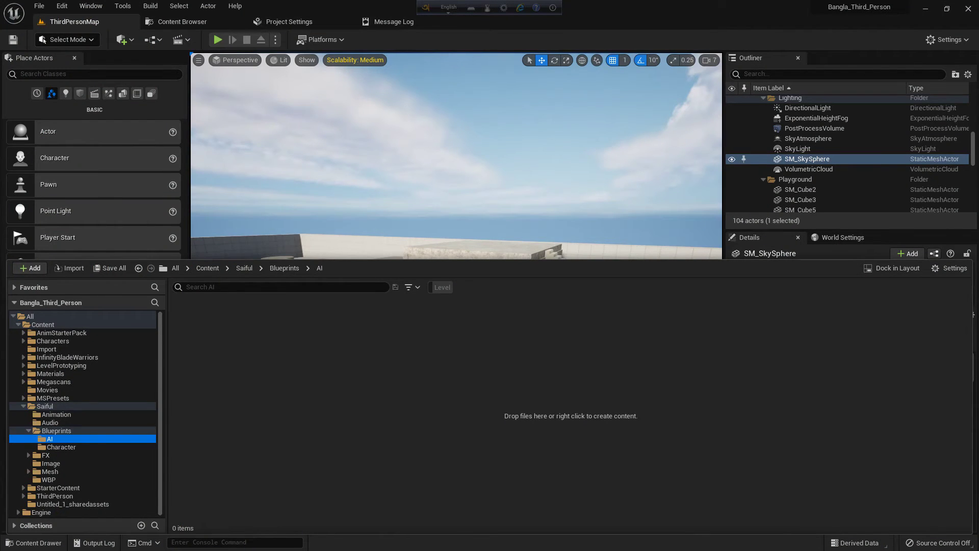
pyautogui.click(209, 411)
# Step: Create a Character-class blueprint in AI and name it BP_Zombie_Master
pyautogui.rightClick(247, 350)
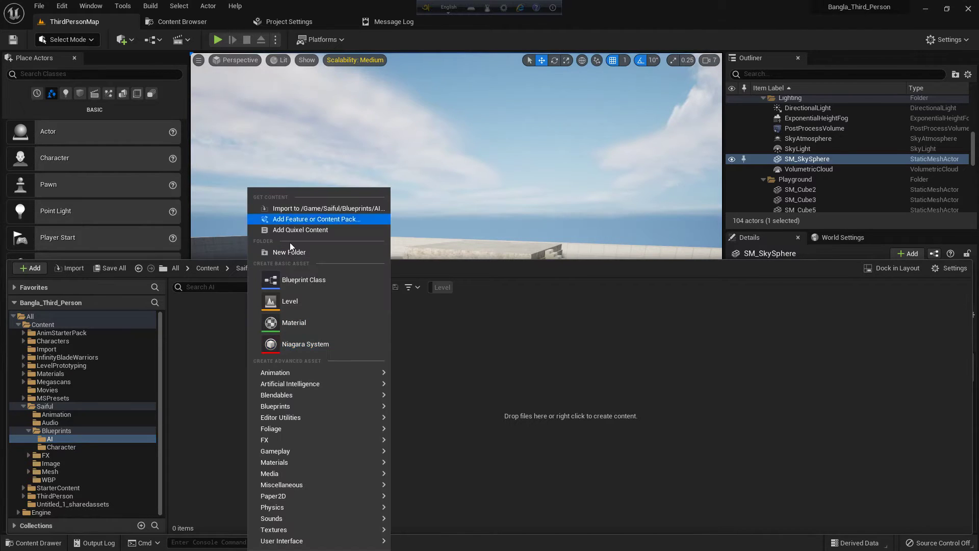
pyautogui.click(289, 280)
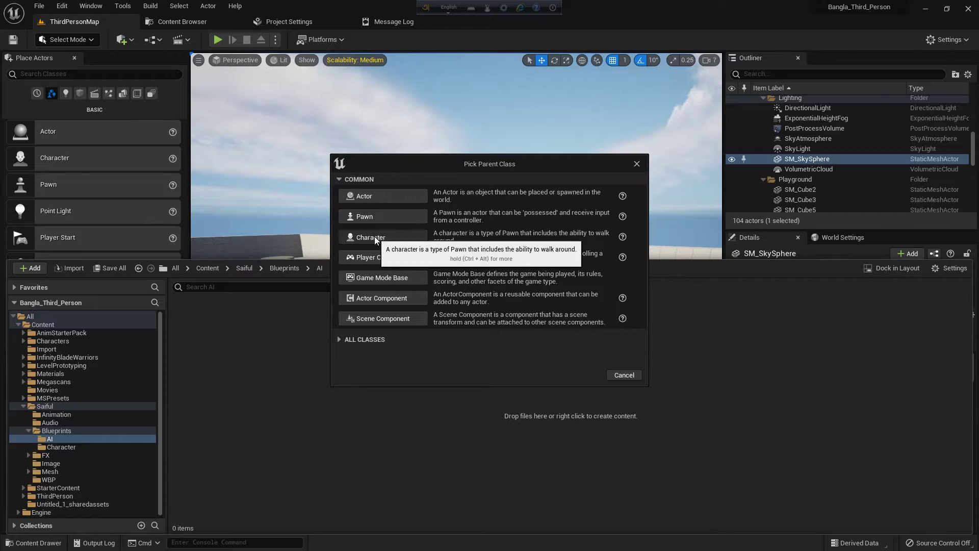
pyautogui.click(374, 237)
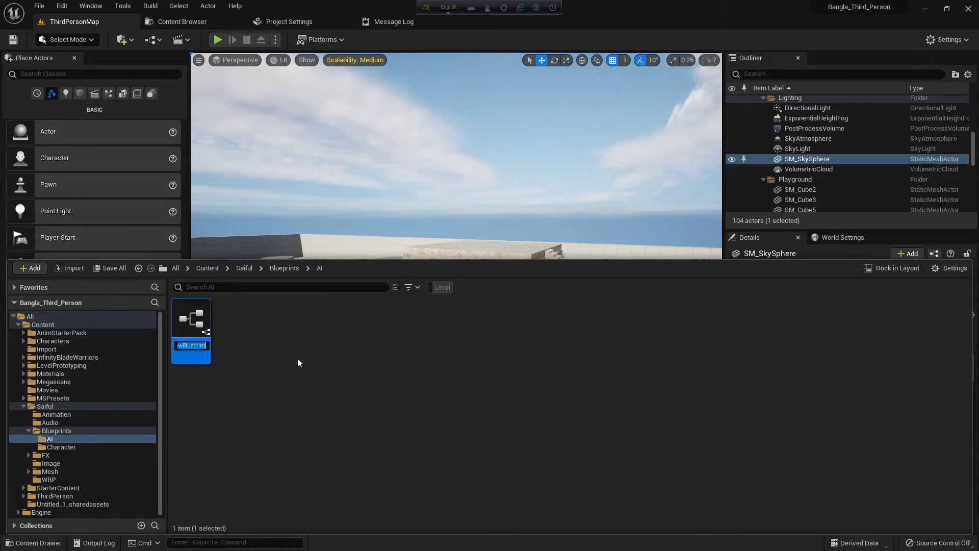
pyautogui.write('Z')
pyautogui.write('ombie')
pyautogui.write('_M')
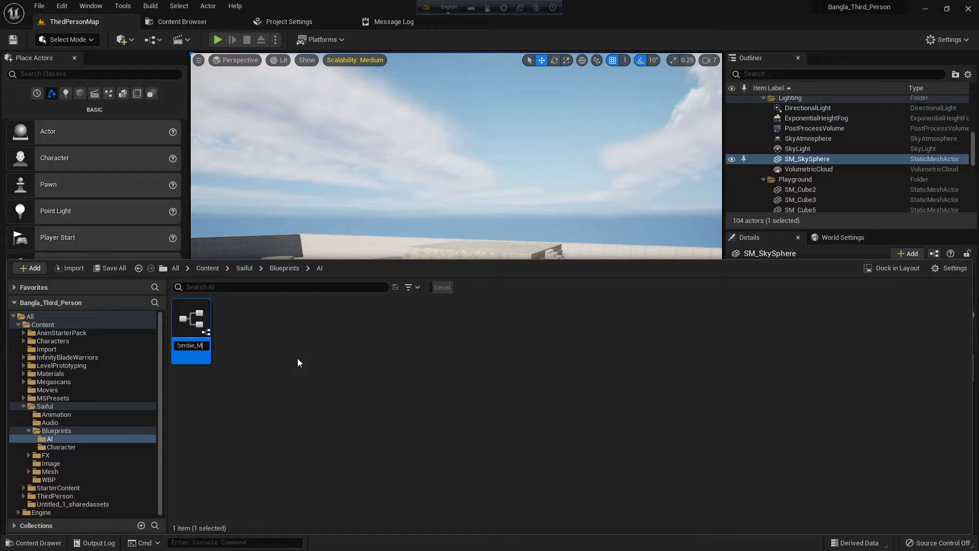
pyautogui.write('aster')
pyautogui.press('Home')
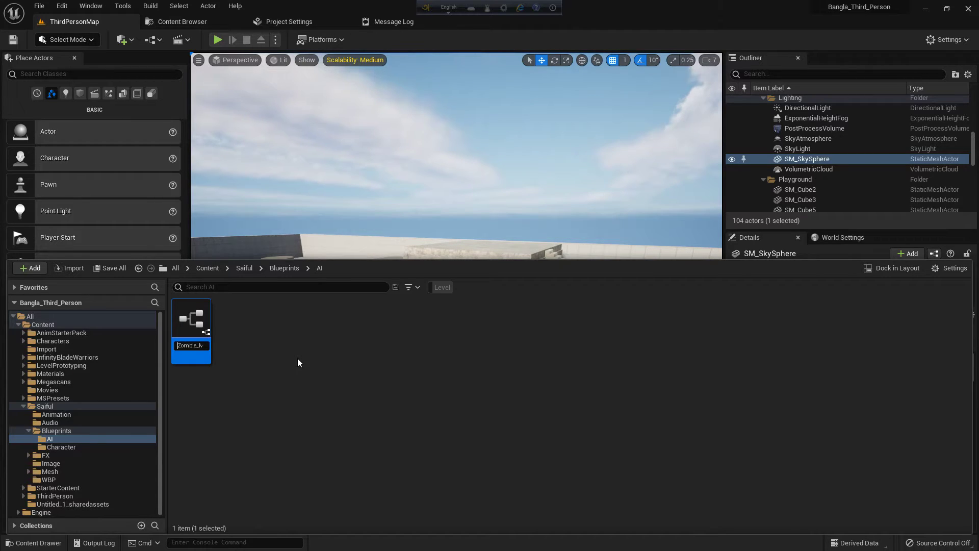
pyautogui.write('BP_')
pyautogui.press('Return')
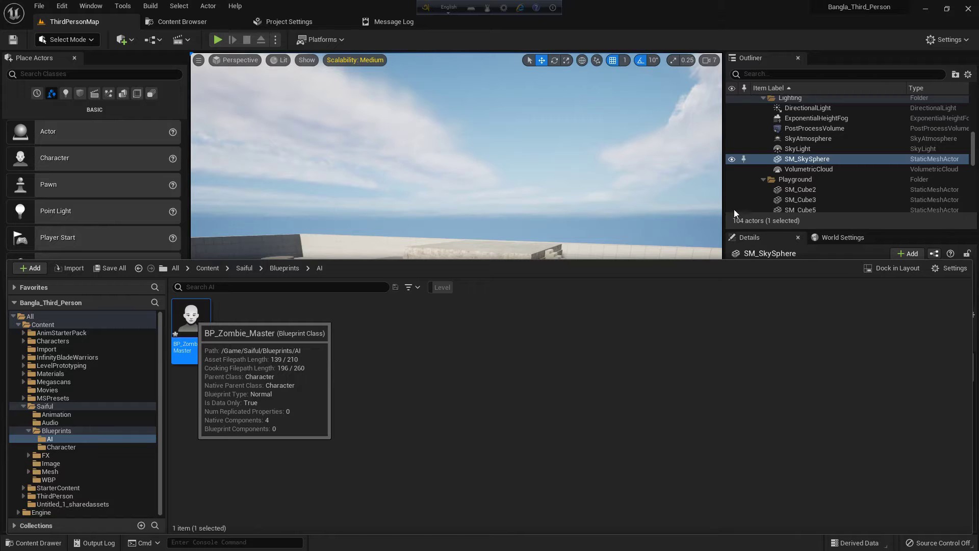
pyautogui.hotkey('ctrl', 'space')
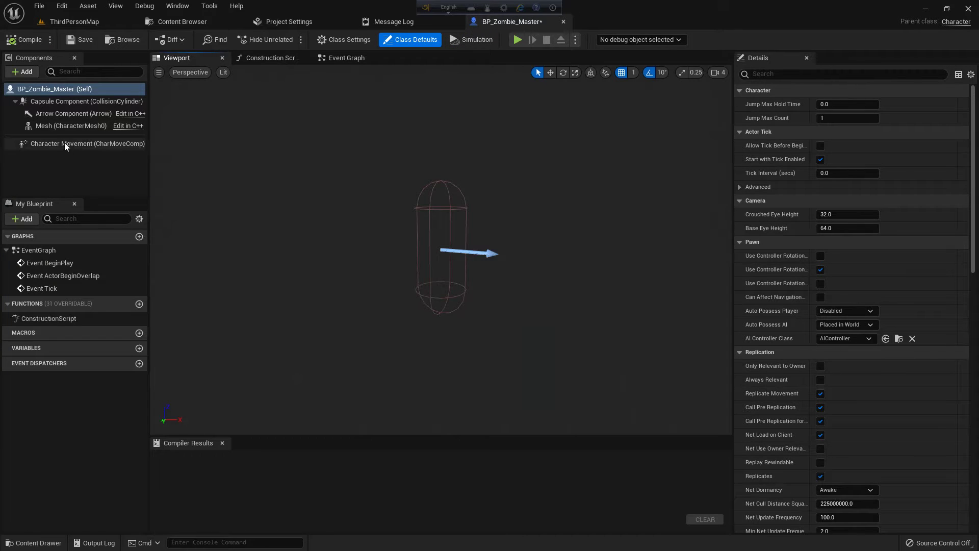
# Step: Select the Mesh component, then browse to InfinityBladeWarriors > Character > CompleteCharacters
pyautogui.click(69, 125)
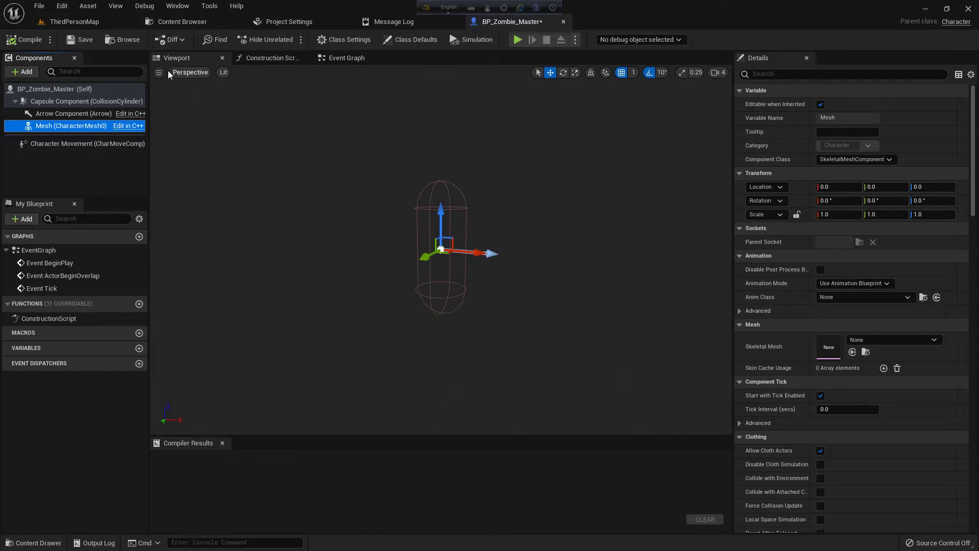
pyautogui.click(75, 22)
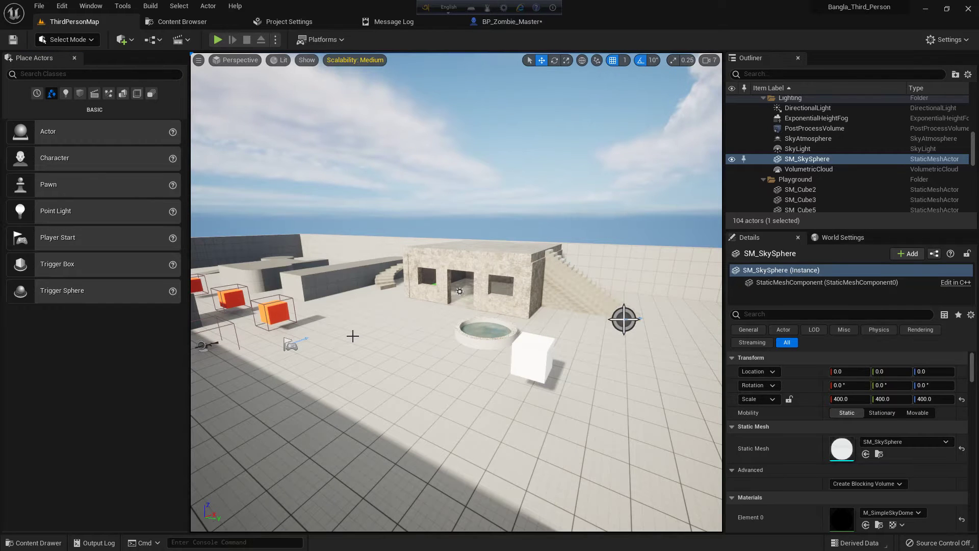
pyautogui.hotkey('ctrl', 'space')
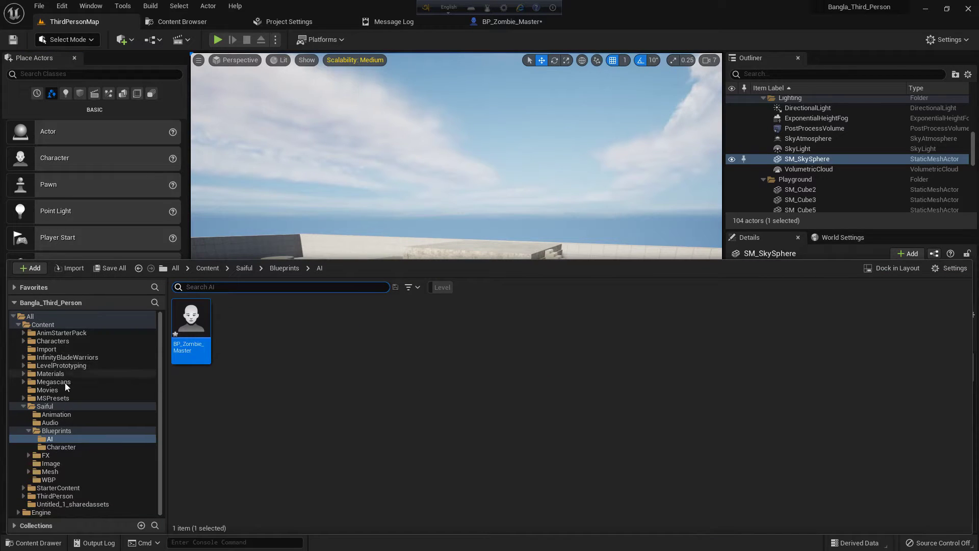
pyautogui.click(65, 358)
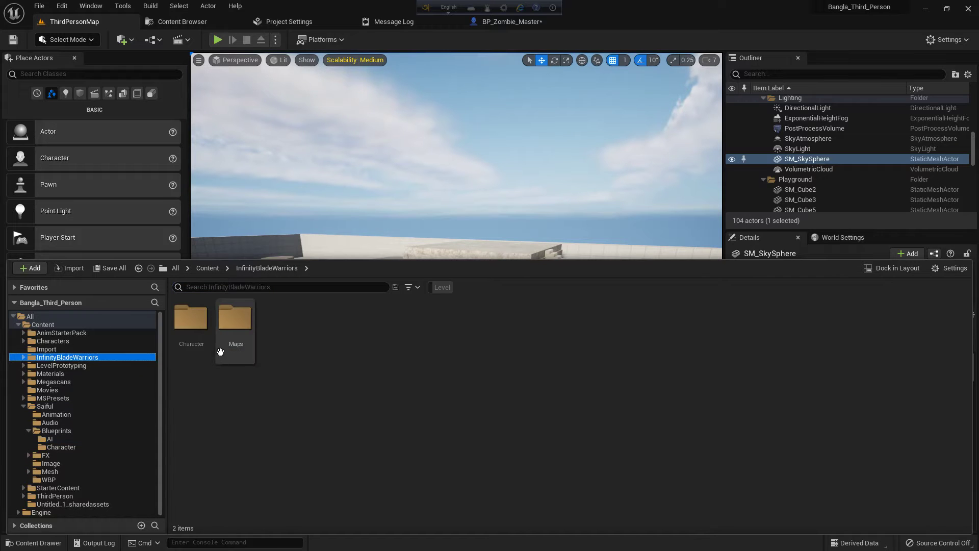
pyautogui.doubleClick(191, 320)
pyautogui.doubleClick(190, 320)
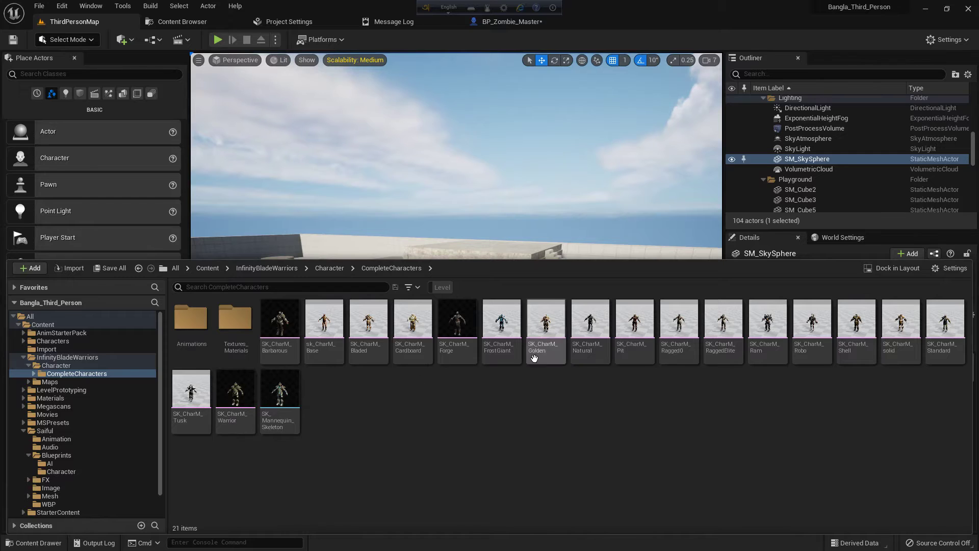
# Step: Preview and select SK_CharM_FrostGiant, then return to BP_Zombie_Master
pyautogui.doubleClick(509, 328)
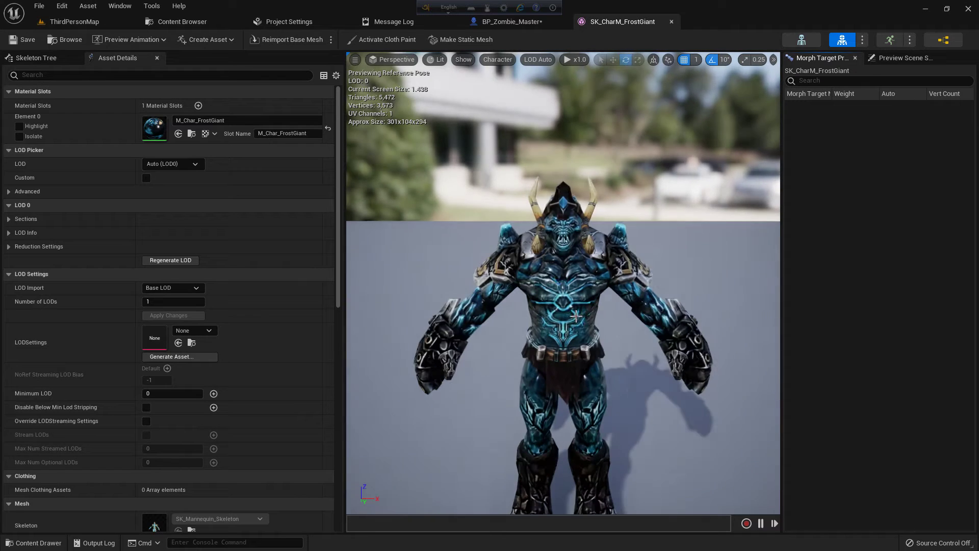
pyautogui.click(518, 26)
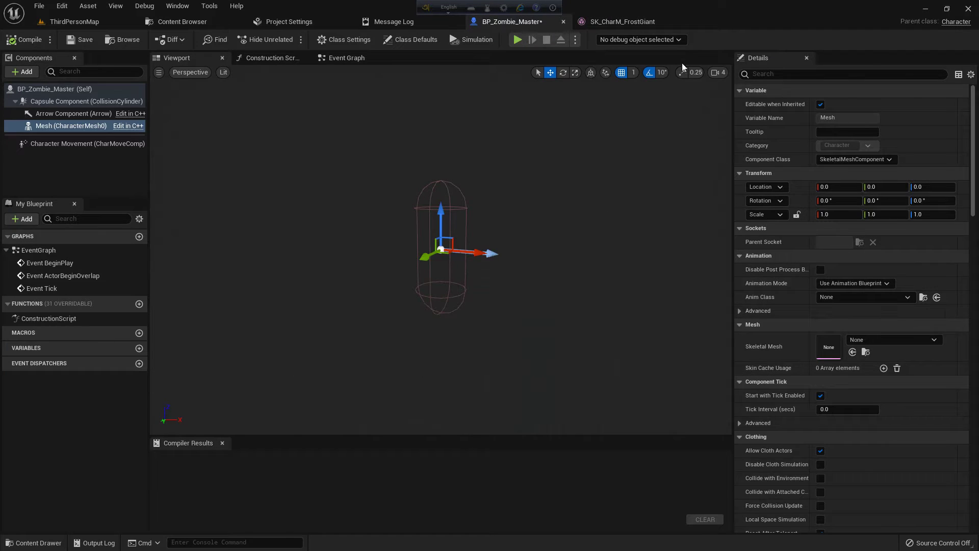
pyautogui.click(621, 22)
pyautogui.hotkey('ctrl', 'space')
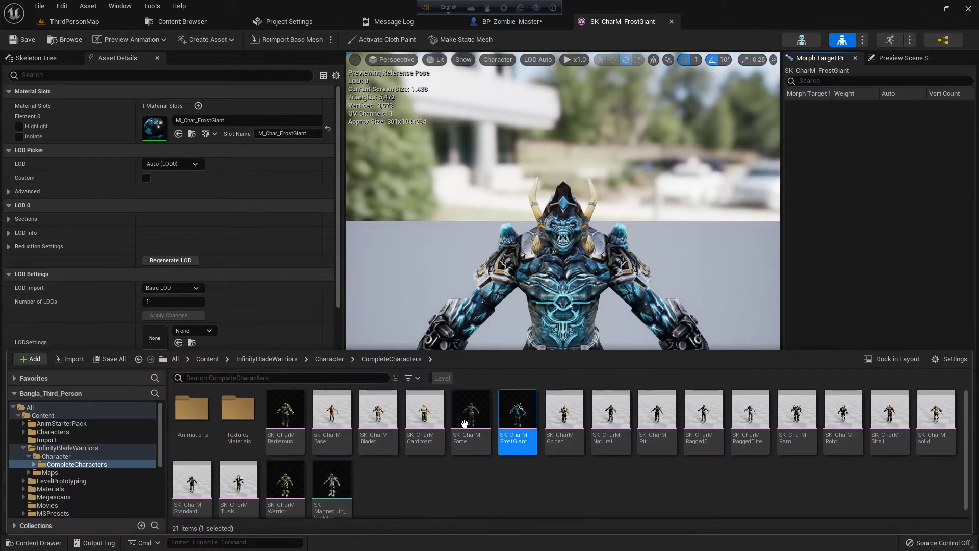
pyautogui.click(516, 21)
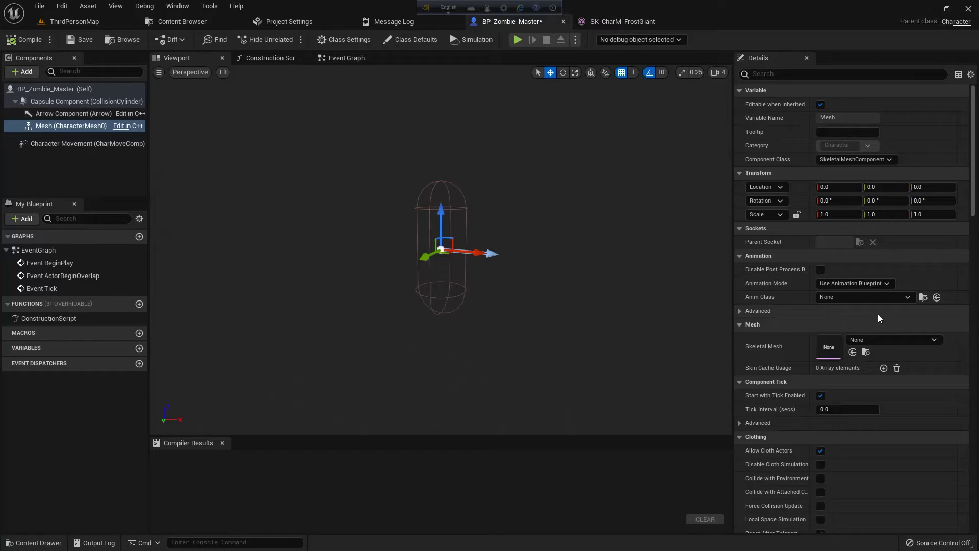
# Step: Assign SK_CharM_FrostGiant to Mesh at Location Z -90 and Rotation Z -90, then compile
pyautogui.click(852, 352)
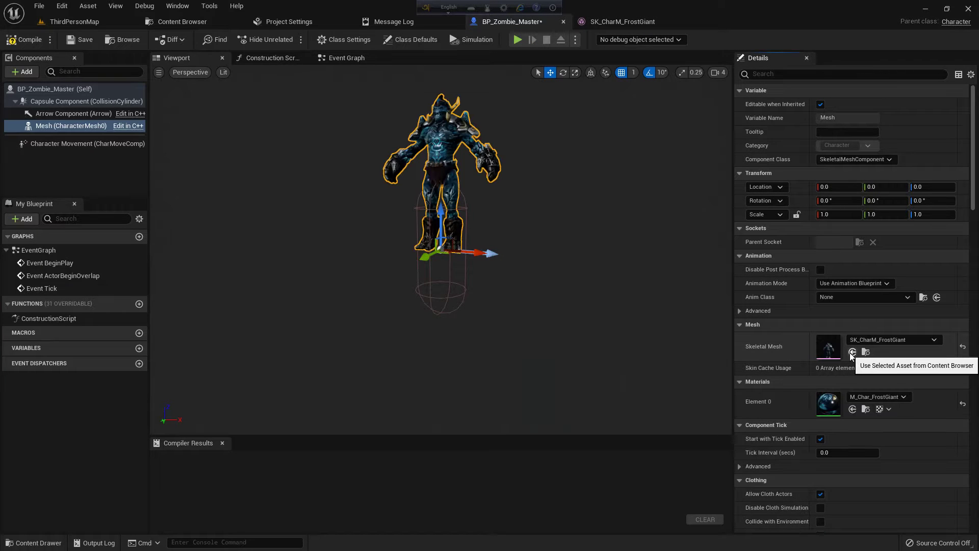
pyautogui.click(940, 186)
pyautogui.write('-90')
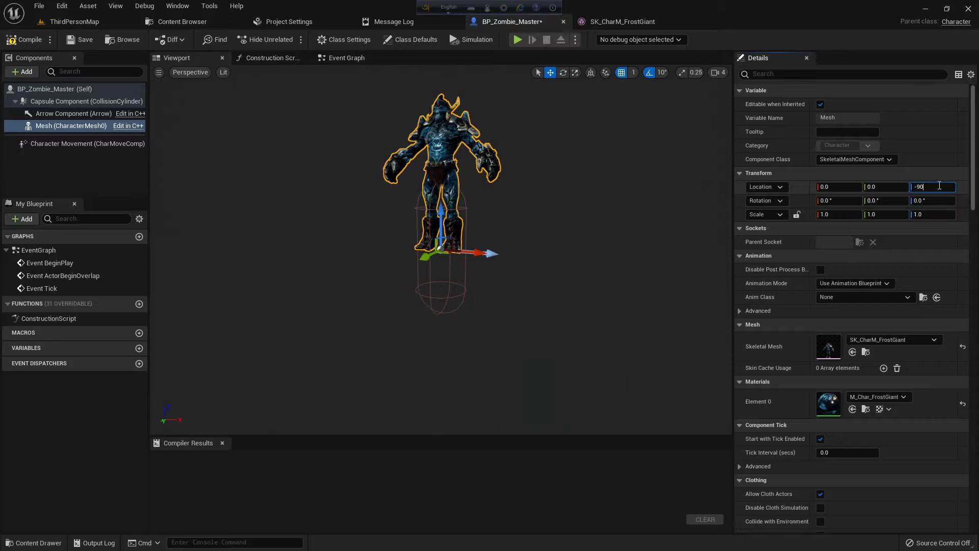
pyautogui.press('Return')
pyautogui.click(936, 201)
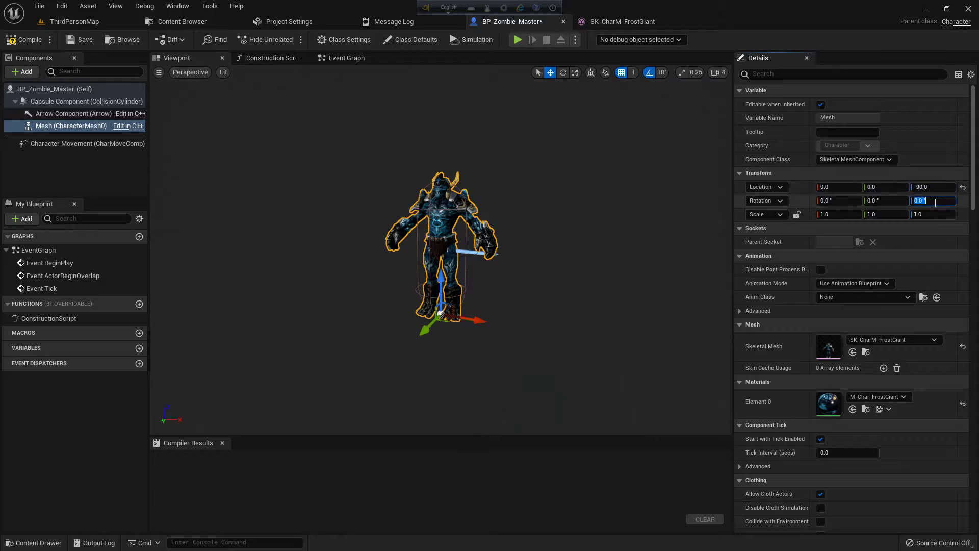
pyautogui.write('-90')
pyautogui.write('.0 °')
pyautogui.press('Return')
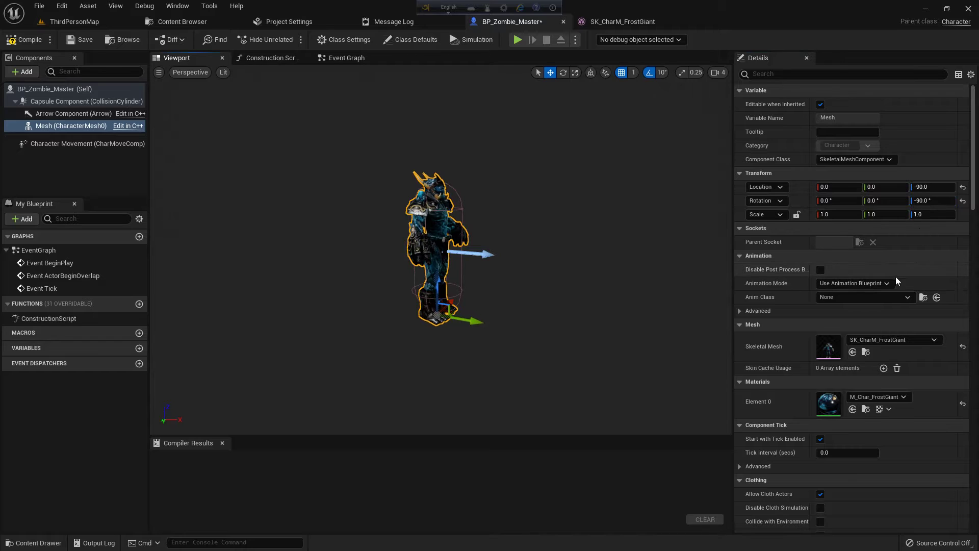
pyautogui.click(24, 39)
# Step: Save BP_Zombie_Master, return to ThirdPersonMap and check it in the AI folder
pyautogui.click(78, 41)
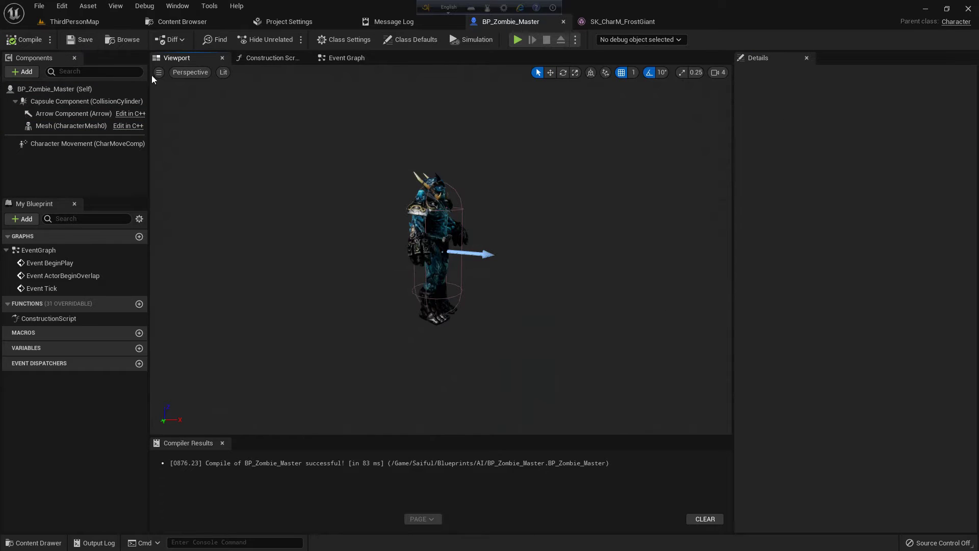
pyautogui.click(74, 22)
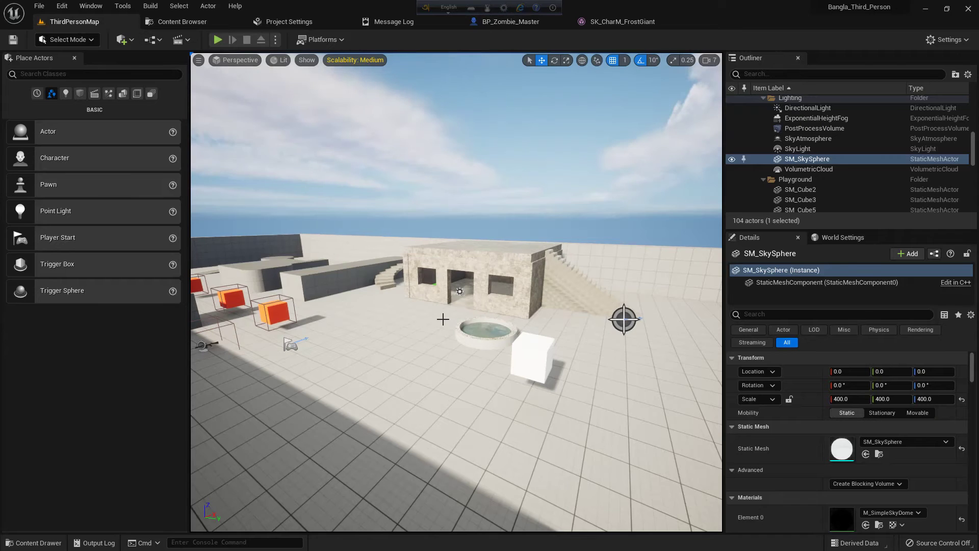
pyautogui.hotkey('ctrl', 'space')
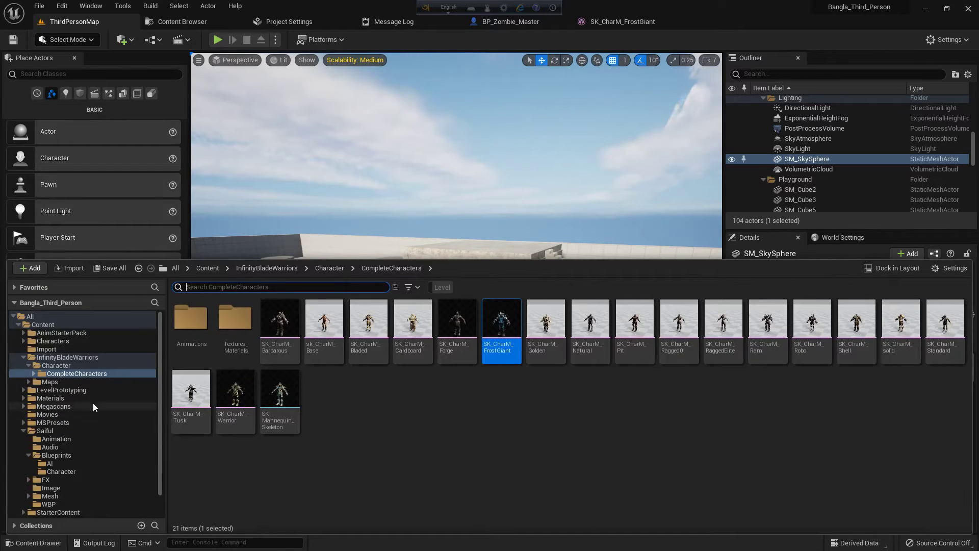
pyautogui.click(52, 463)
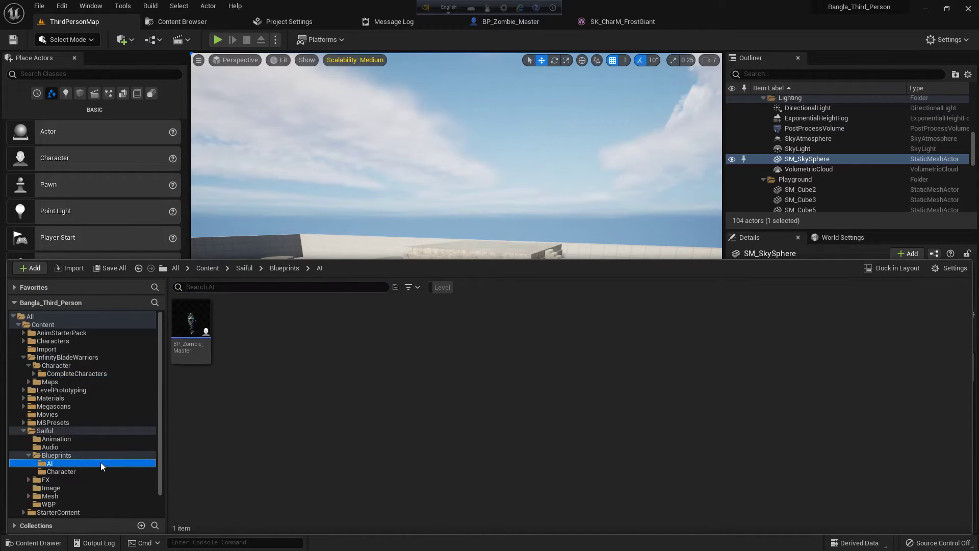
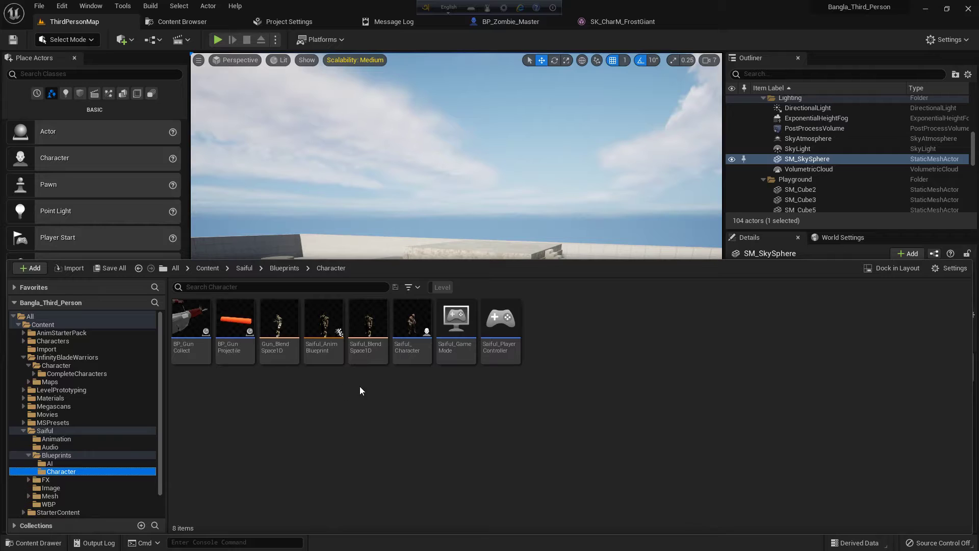
# Step: Copy Gun_BlendSpace1D and Saiful_AnimBlueprint into the Blueprints/AI folder with Copy Here
pyautogui.click(280, 324)
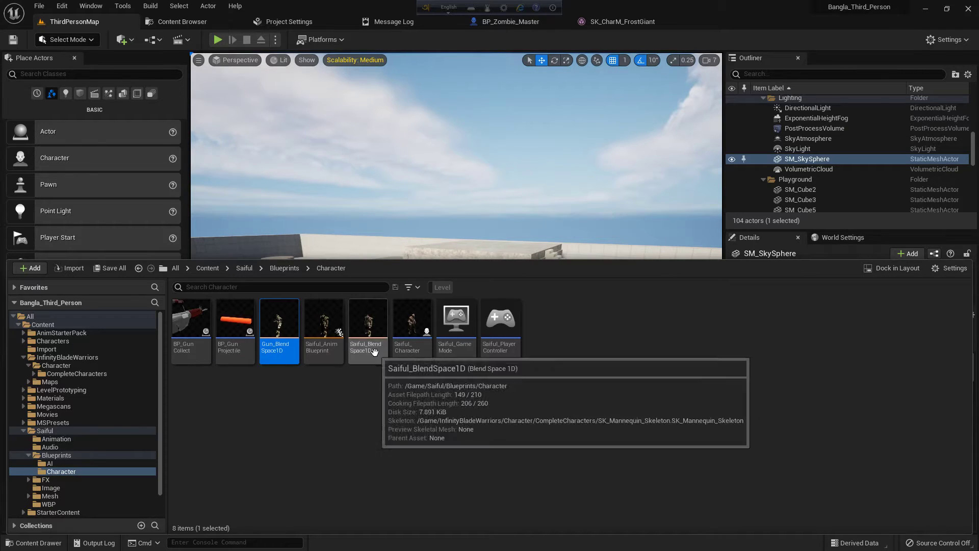
pyautogui.keyDown('ctrl'); pyautogui.click(319, 352); pyautogui.keyUp('ctrl')
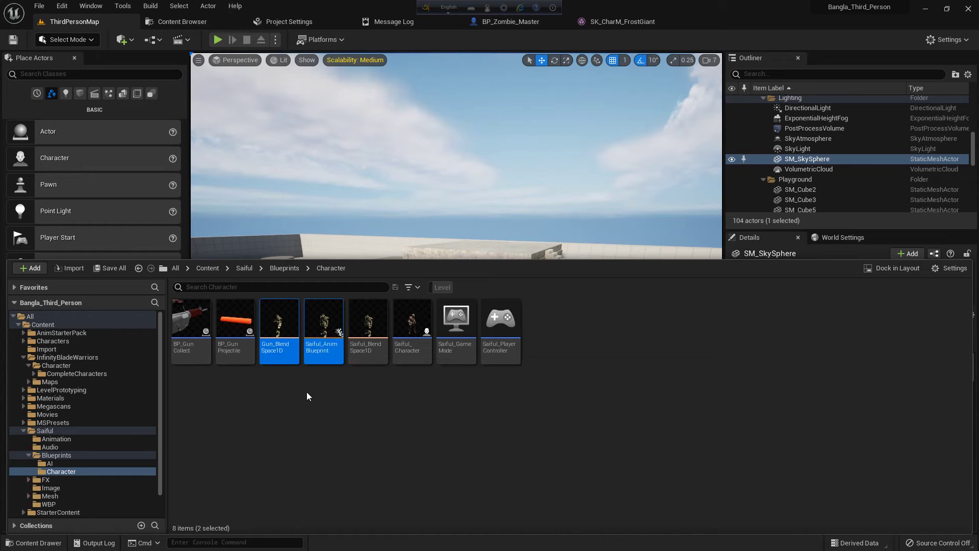
pyautogui.click(622, 21)
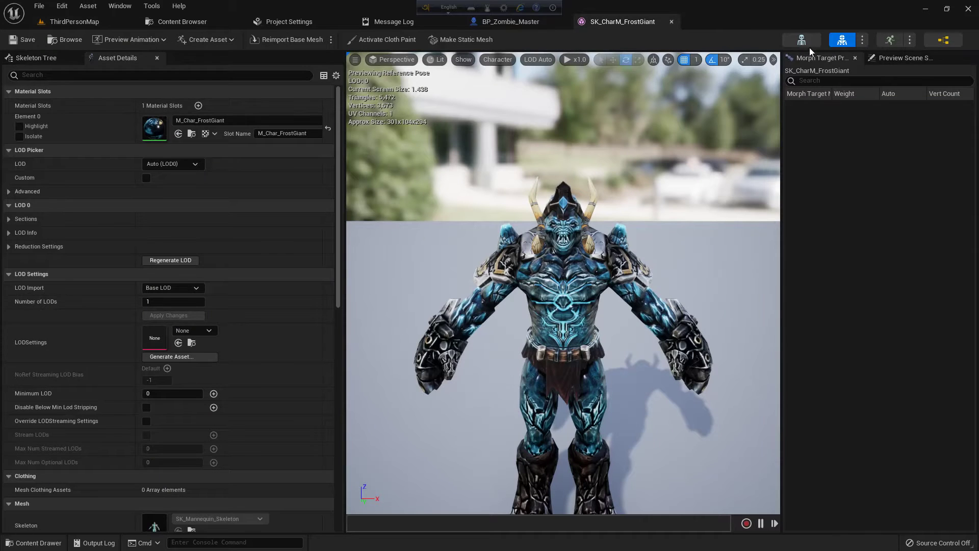
pyautogui.click(842, 40)
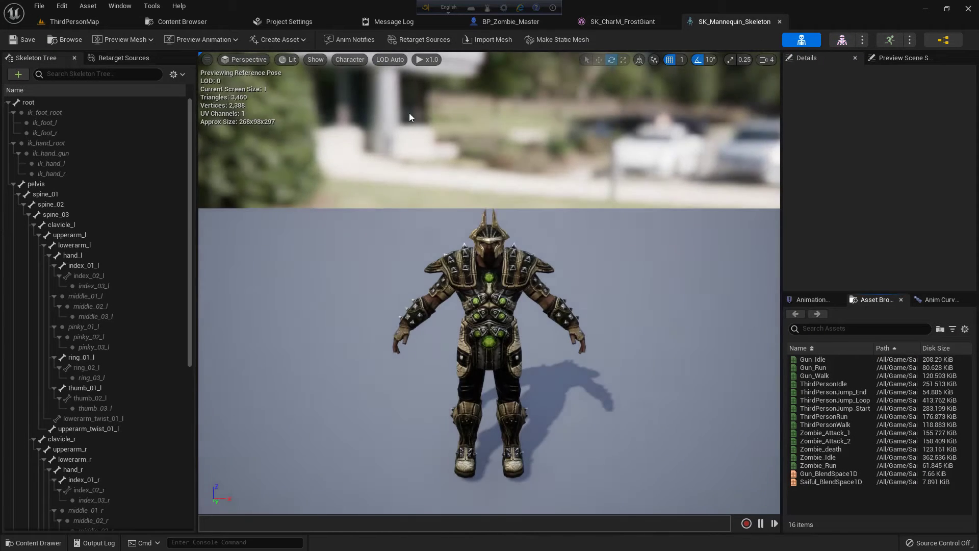
pyautogui.click(73, 21)
pyautogui.hotkey('ctrl', 'space')
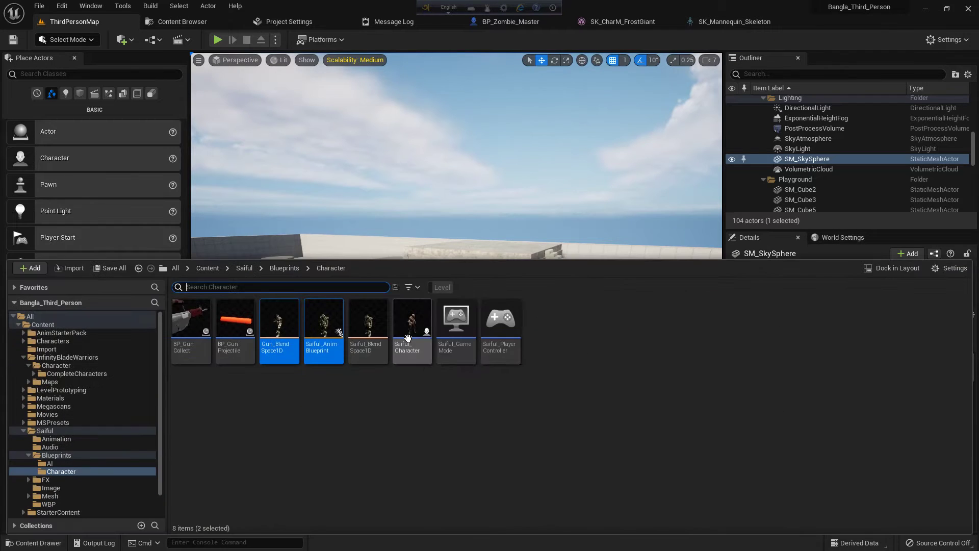
pyautogui.moveTo(322, 333); pyautogui.dragTo(85, 463)
pyautogui.click(85, 483)
# Step: Rename the AI-folder blend space copy to Zombie_BlendSpace1D
pyautogui.click(54, 463)
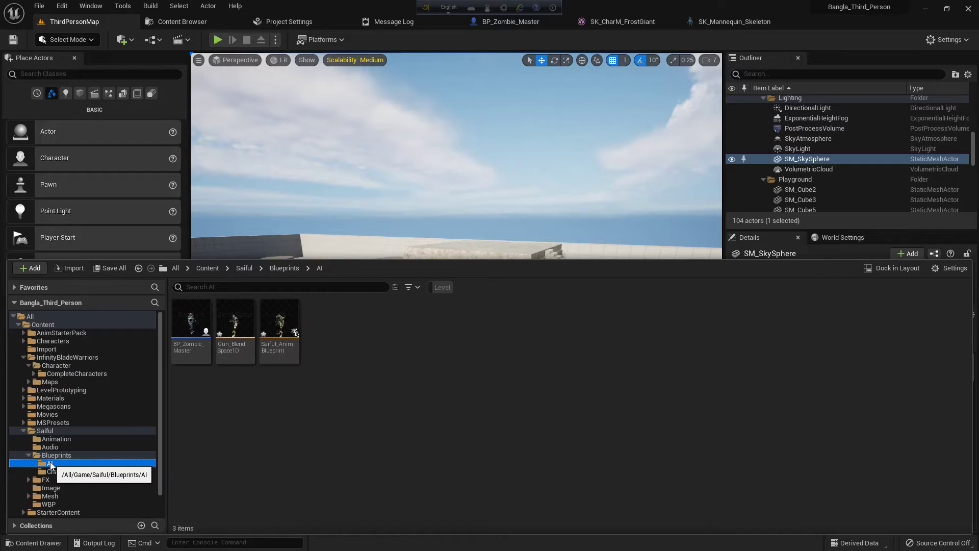
pyautogui.click(235, 337)
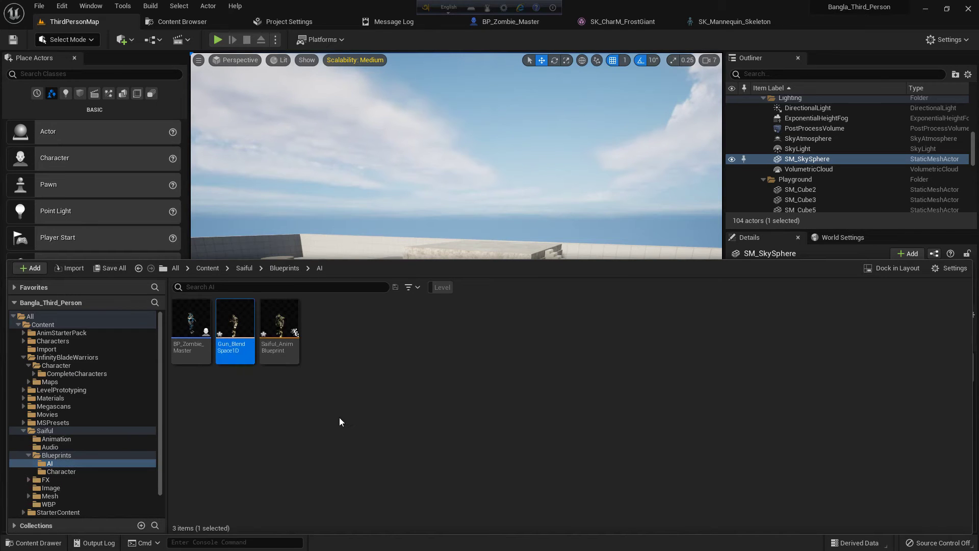
pyautogui.press('F2')
pyautogui.press('Home')
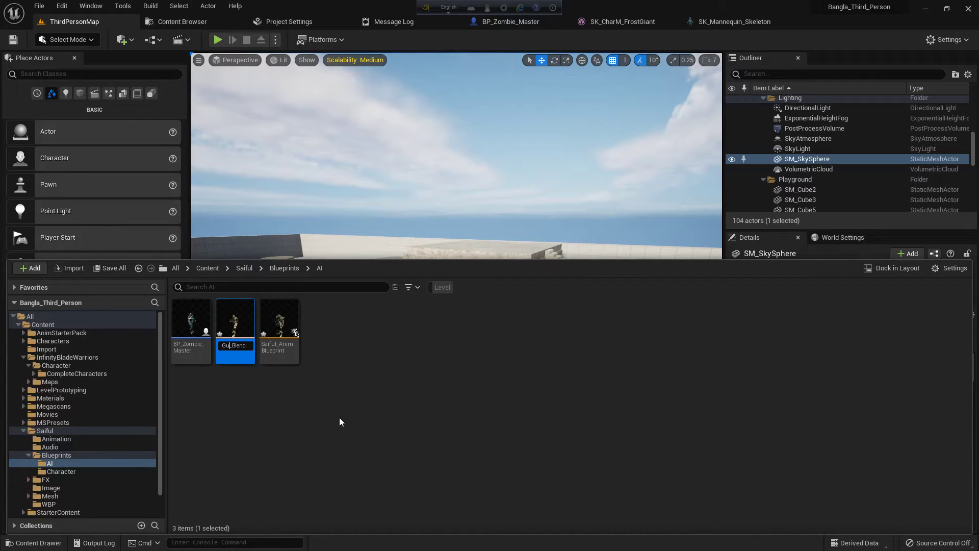
pyautogui.press('Delete')
pyautogui.press('Delete')
pyautogui.press('Delete')
pyautogui.write('Zombie')
pyautogui.press('Return')
# Step: Rename the animation blueprint copy to Zombie_AnimBlueprint
pyautogui.press('Left')
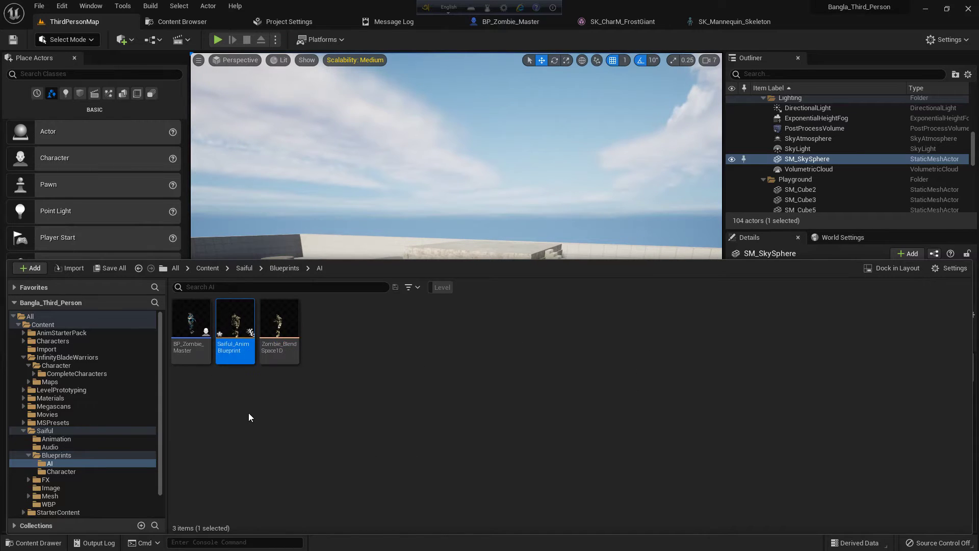
pyautogui.press('F2')
pyautogui.press('BackSpace')
pyautogui.press('BackSpace')
pyautogui.press('BackSpace')
pyautogui.press('BackSpace')
pyautogui.press('BackSpace')
pyautogui.press('BackSpace')
pyautogui.write('Z')
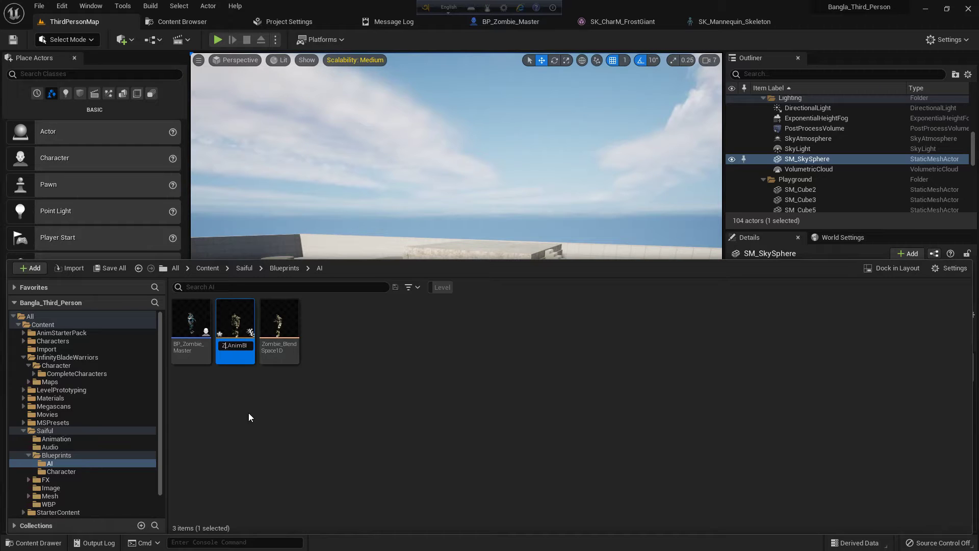
pyautogui.write('ombie_A')
pyautogui.press('Return')
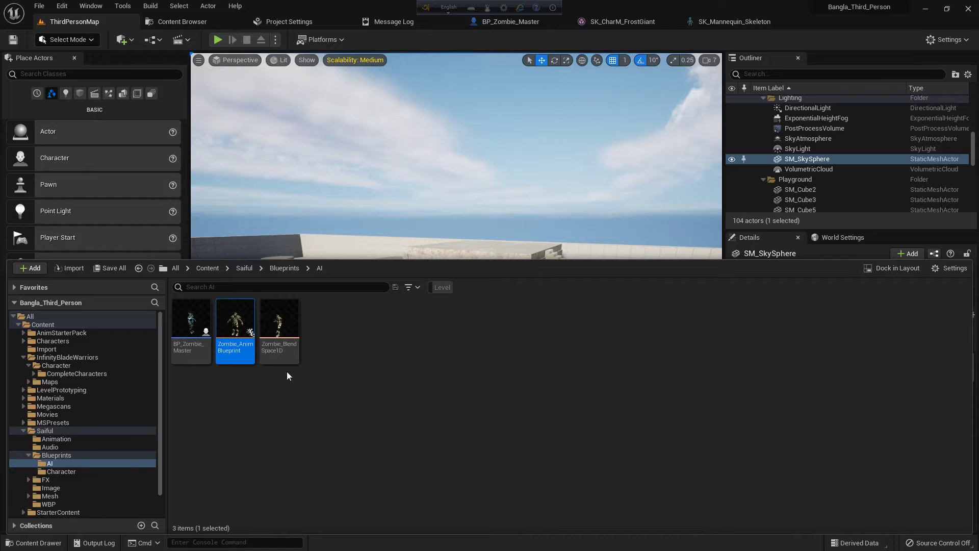
pyautogui.click(282, 392)
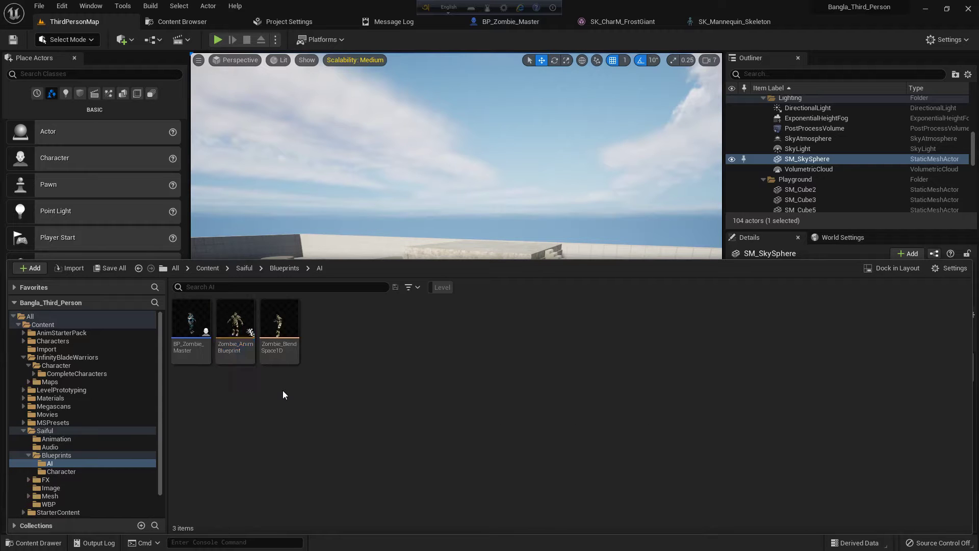
pyautogui.doubleClick(277, 341)
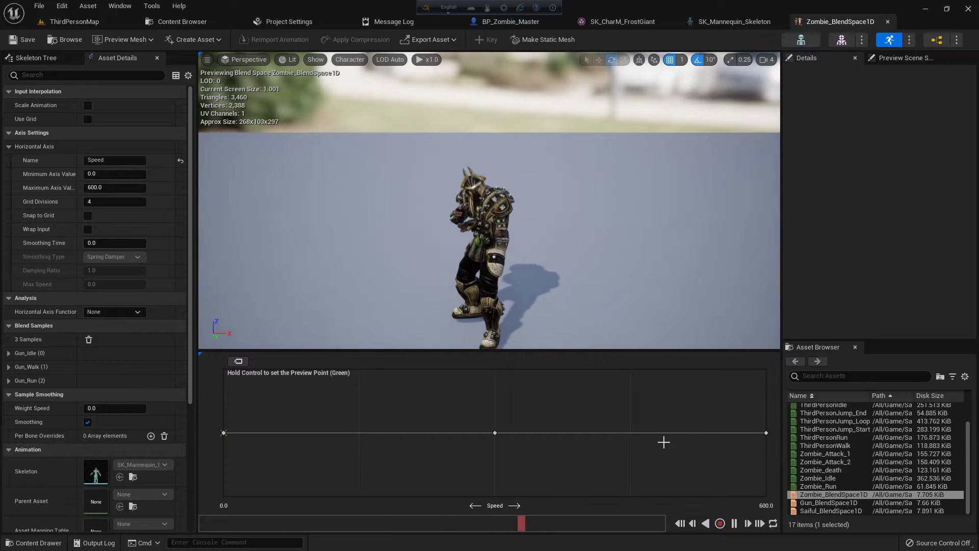
# Step: Delete the three Gun samples from Zombie_BlendSpace1D
pyautogui.click(767, 432)
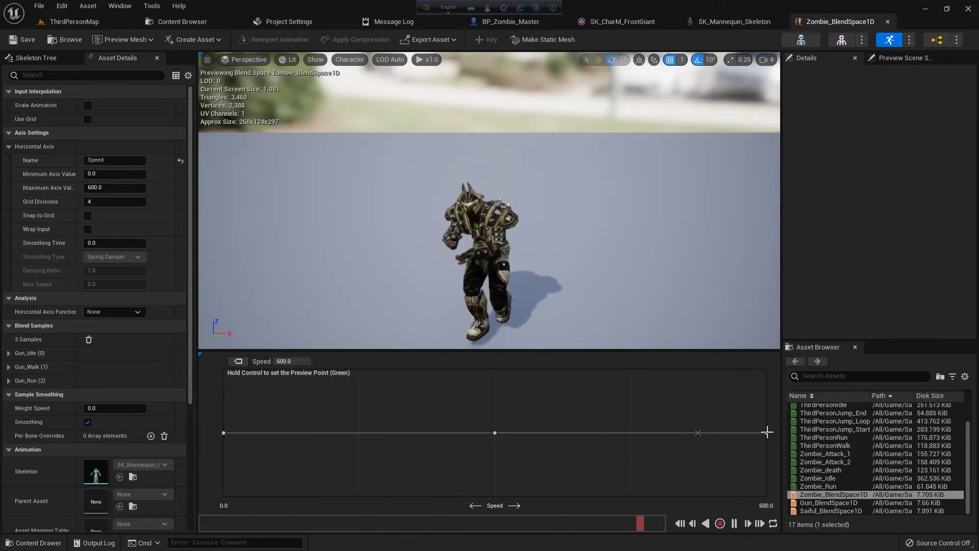
pyautogui.press('Delete')
pyautogui.click(495, 433)
pyautogui.press('Delete')
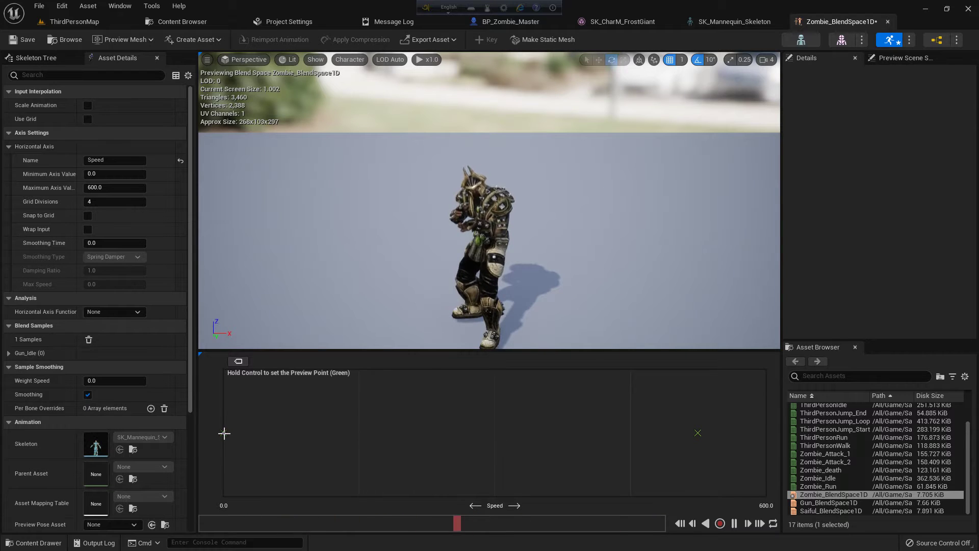
pyautogui.click(224, 433)
pyautogui.press('Delete')
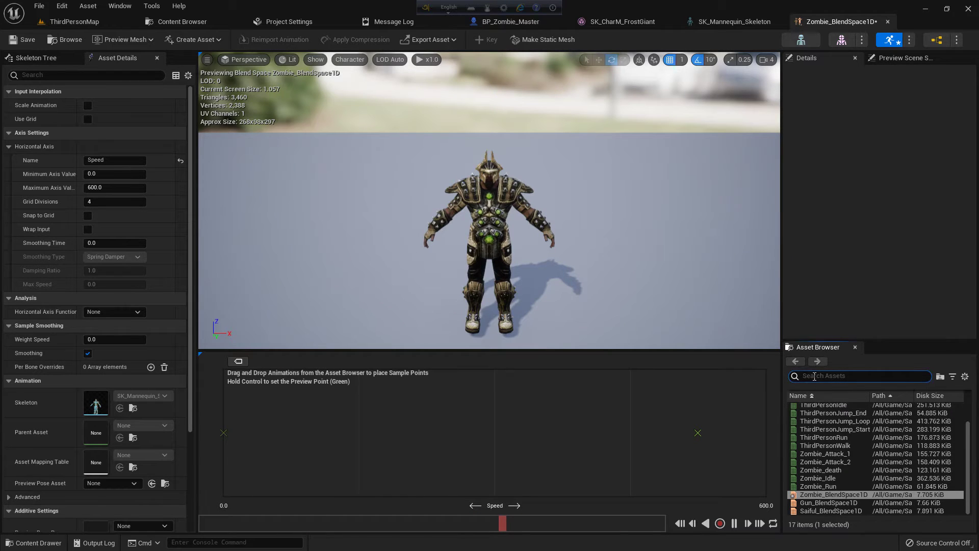
pyautogui.write('zombie')
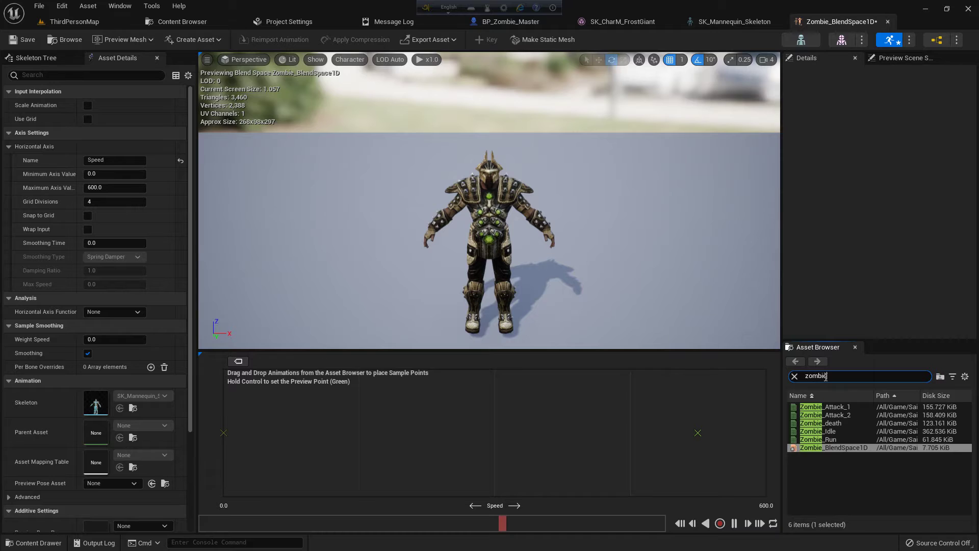
# Step: Place Zombie_Idle at Speed 0 and Zombie_Run at Speed 600, and save
pyautogui.click(791, 432)
pyautogui.moveTo(790, 432); pyautogui.dragTo(293, 428)
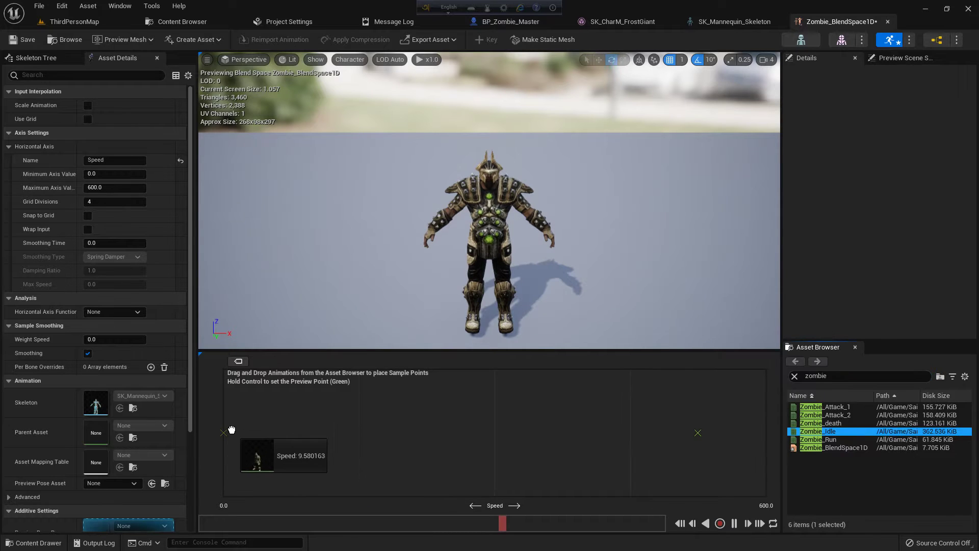
pyautogui.moveTo(293, 427); pyautogui.dragTo(223, 433)
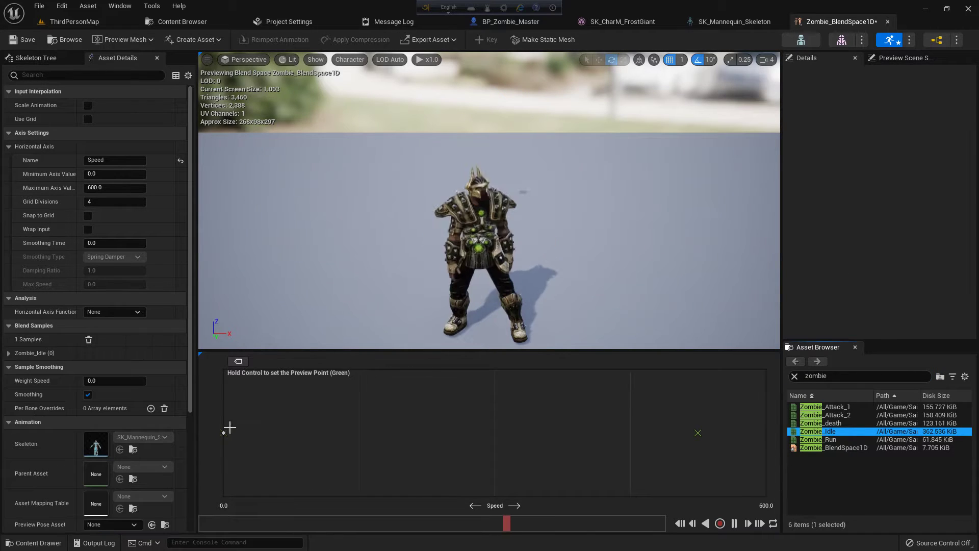
pyautogui.click(826, 439)
pyautogui.moveTo(826, 440); pyautogui.dragTo(754, 428)
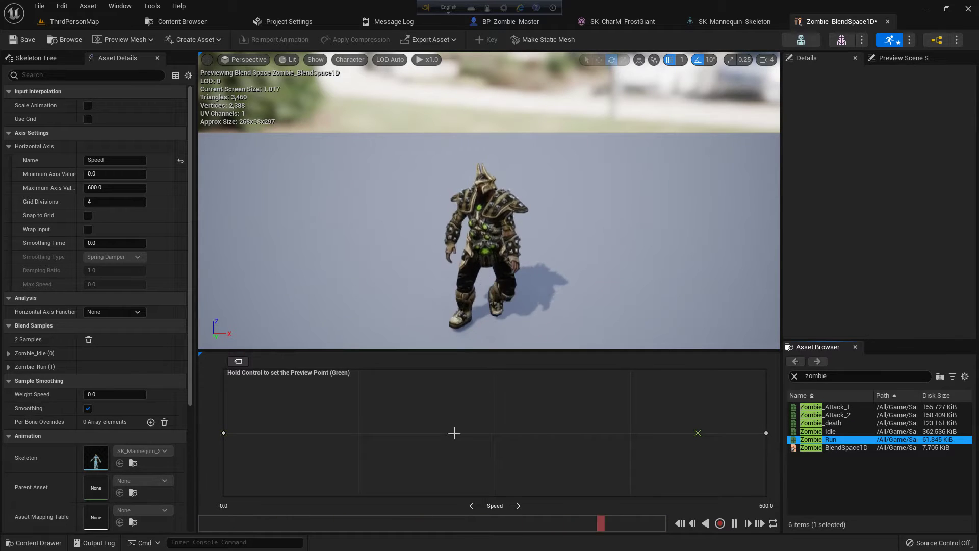
pyautogui.click(5, 40)
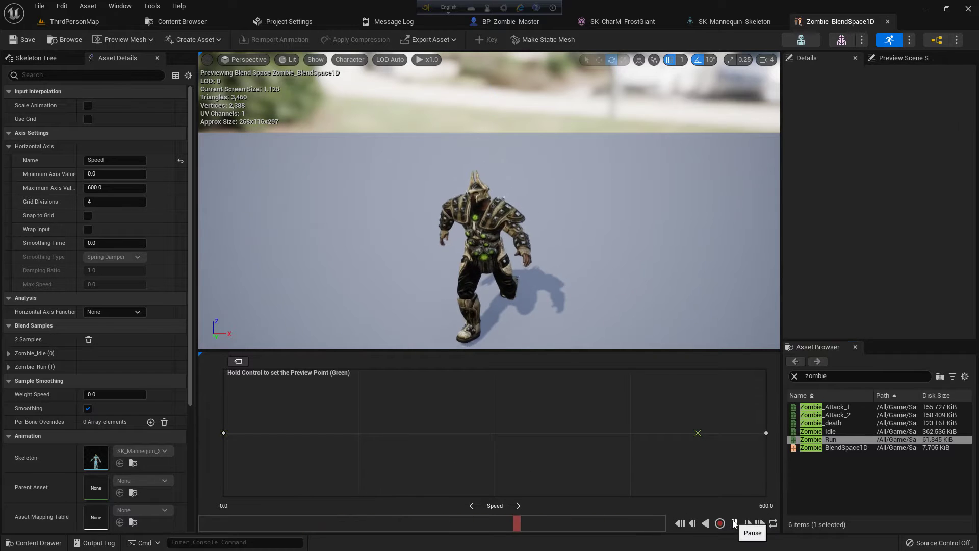
# Step: Try the run sample at a lower speed, then restore it to 600 and save
pyautogui.click(735, 524)
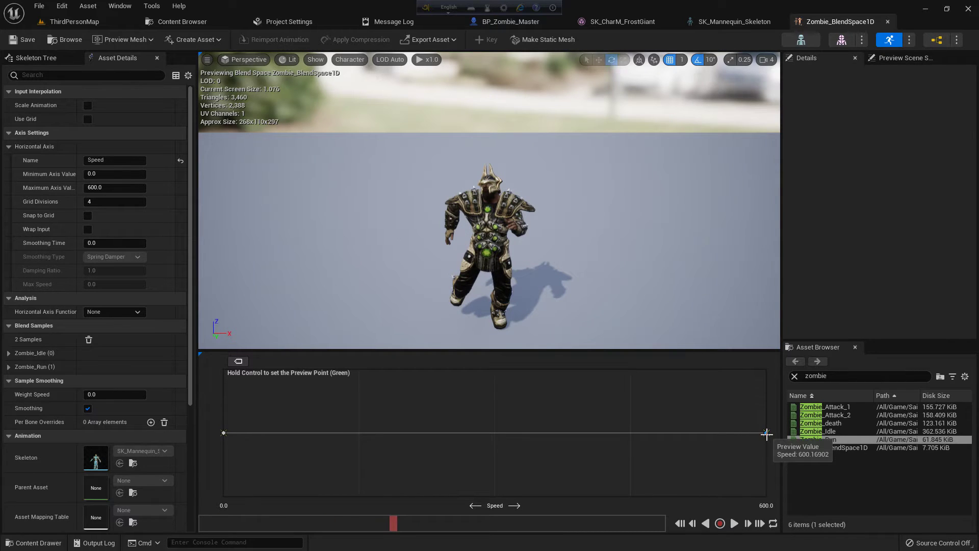
pyautogui.moveTo(767, 434)
pyautogui.mouseDown()
pyautogui.moveTo(705, 433)
pyautogui.moveTo(620, 406)
pyautogui.mouseUp()
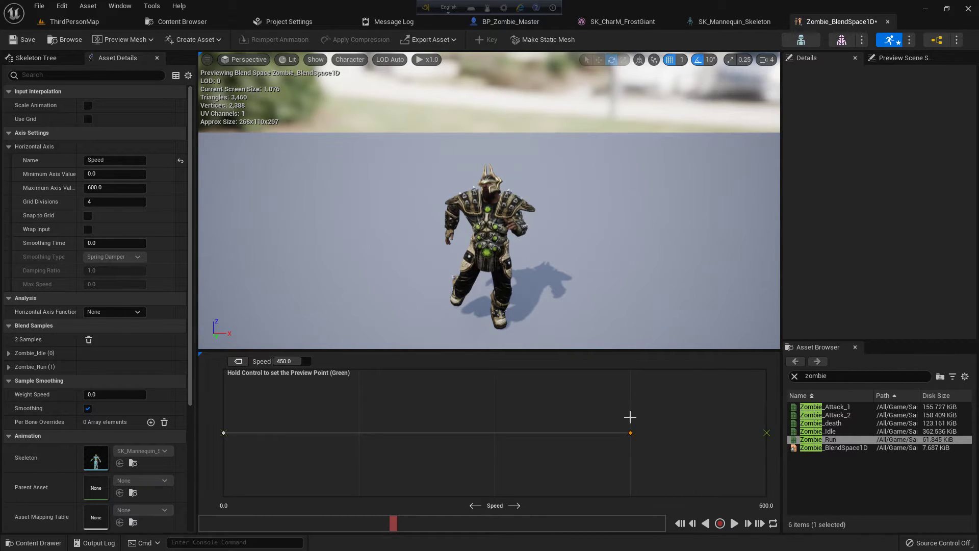
pyautogui.click(24, 38)
pyautogui.moveTo(631, 433); pyautogui.dragTo(746, 433)
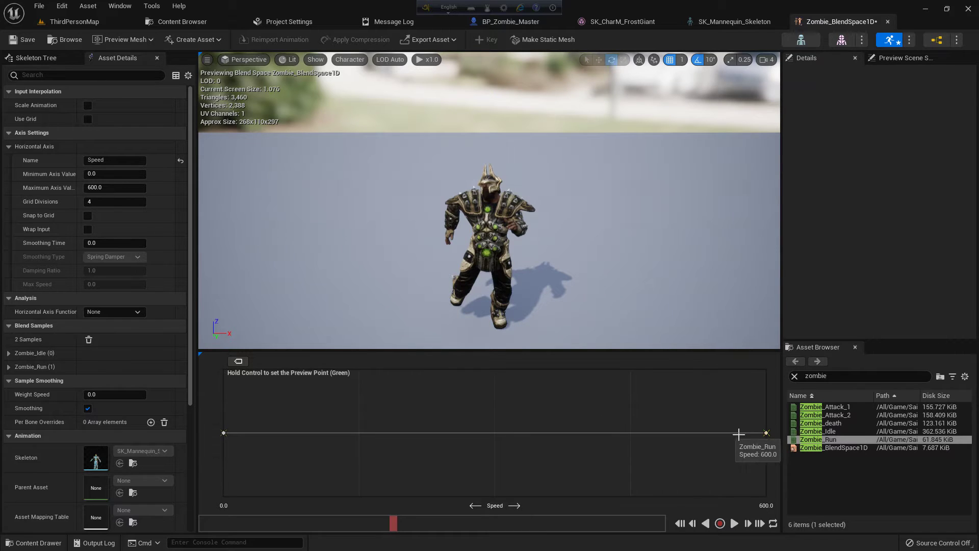
pyautogui.click(23, 39)
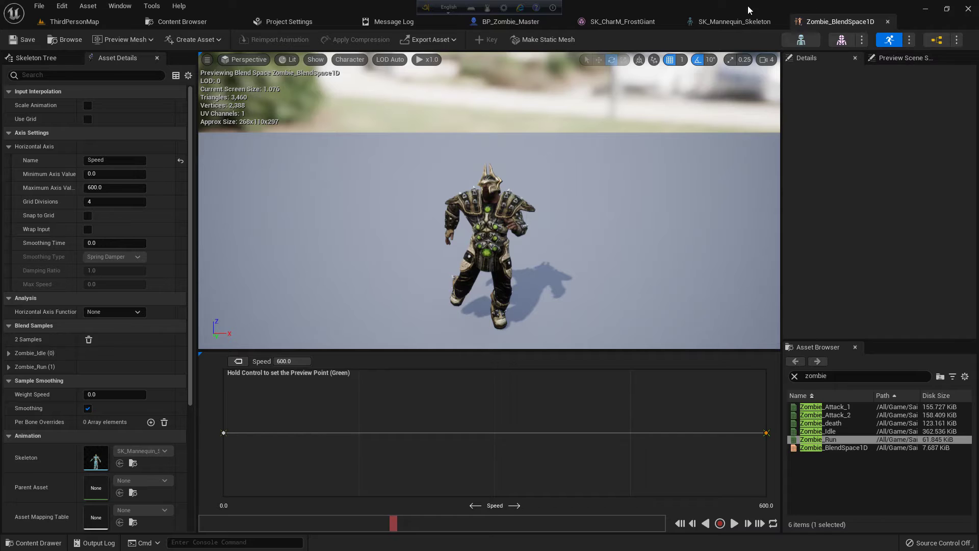
# Step: Open Zombie_AnimBlueprint from the AI folder and inspect its Gun? variable
pyautogui.click(73, 20)
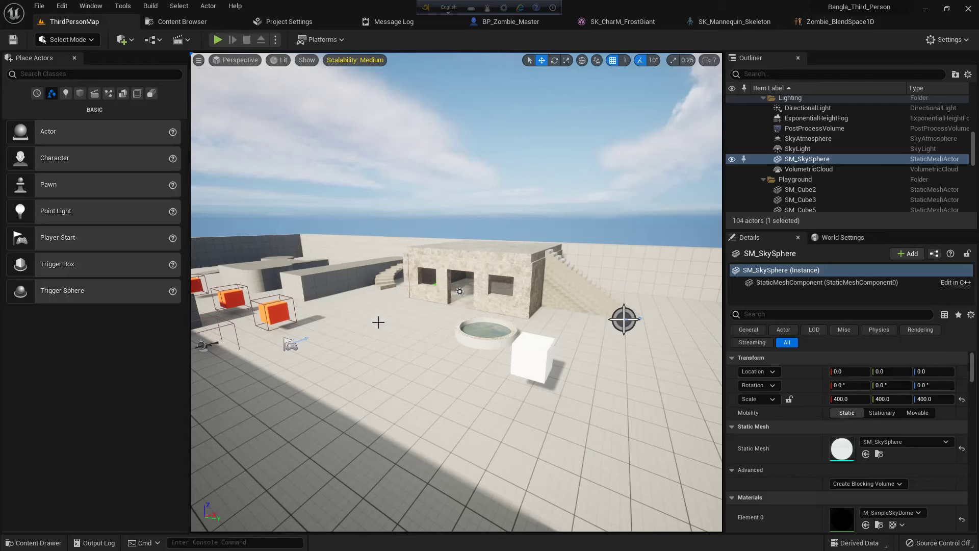
pyautogui.hotkey('ctrl', 'space')
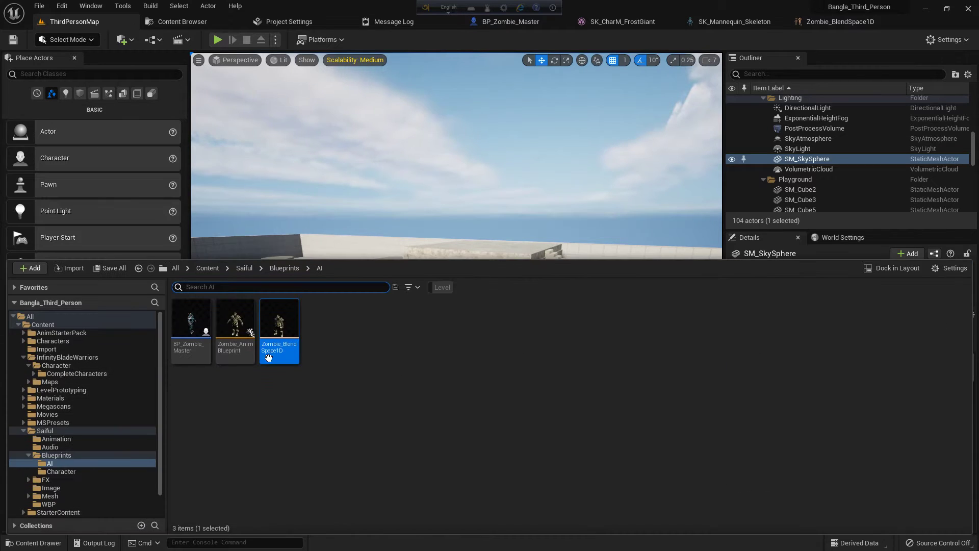
pyautogui.doubleClick(236, 329)
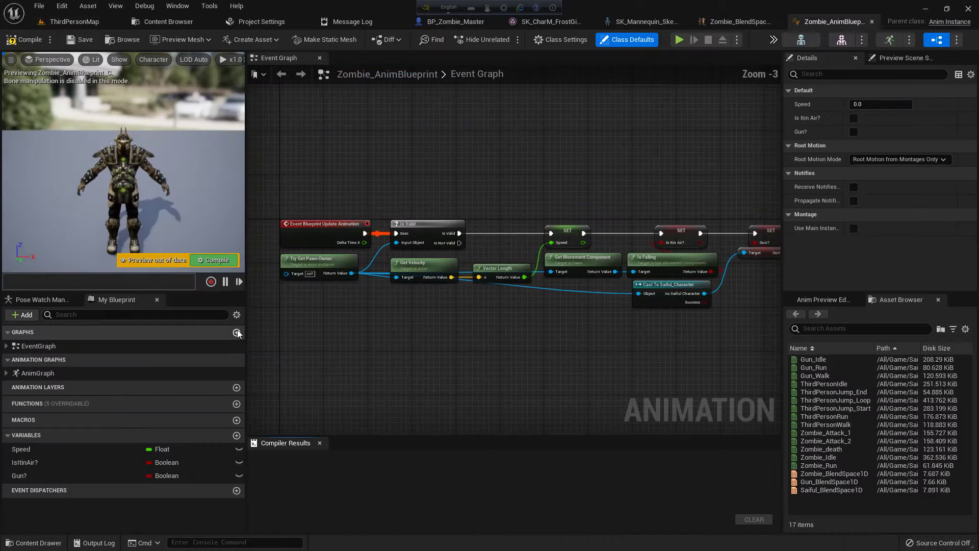
pyautogui.moveTo(553, 335); pyautogui.dragTo(450, 310, button='right')
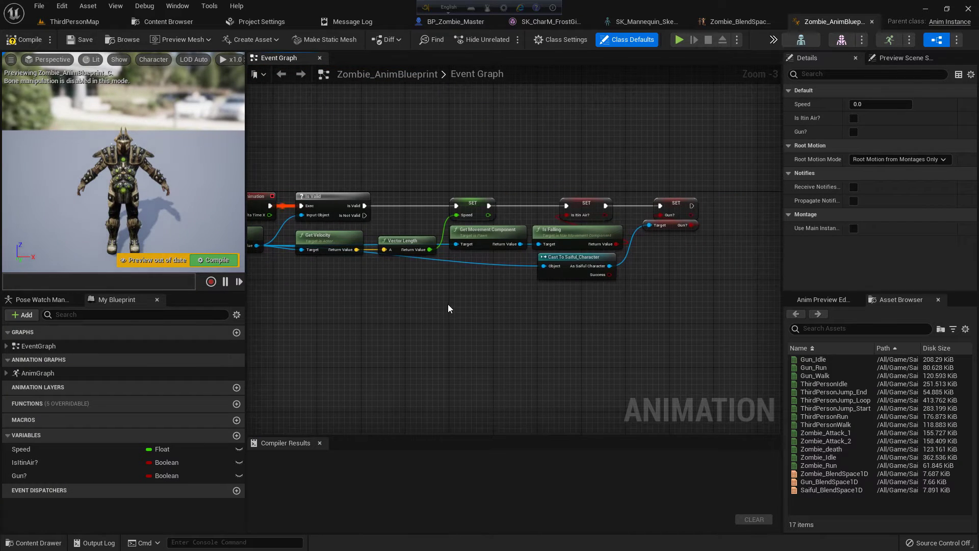
pyautogui.click(80, 463)
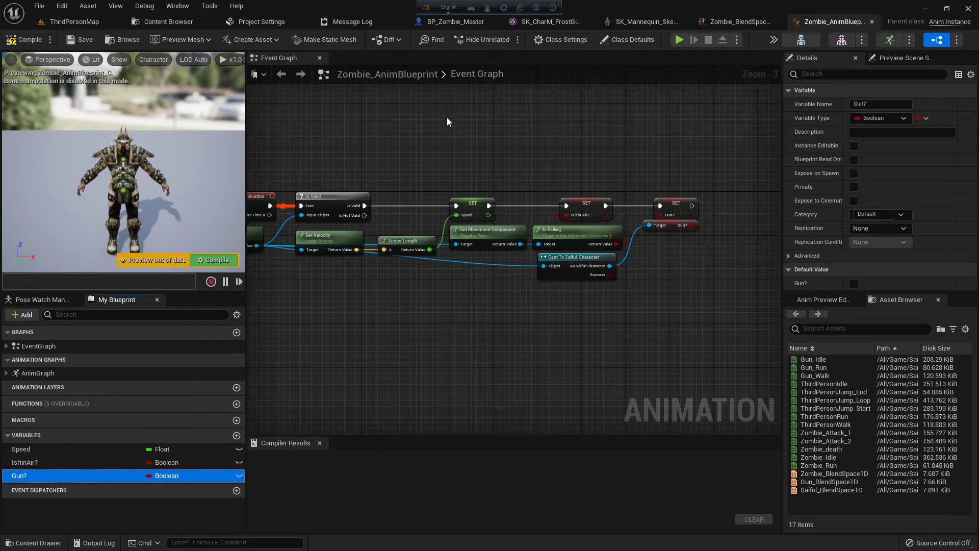
pyautogui.moveTo(447, 117); pyautogui.dragTo(433, 175, button='right')
# Step: Clear the Idle/walk state's nodes inside Locomotion, trying and removing a blendspace there
pyautogui.doubleClick(38, 373)
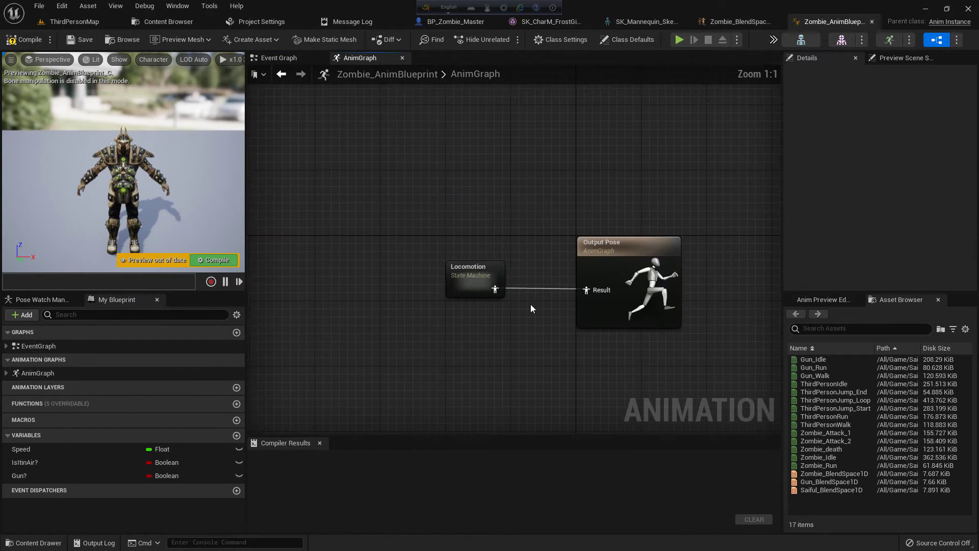
pyautogui.doubleClick(463, 281)
pyautogui.doubleClick(417, 240)
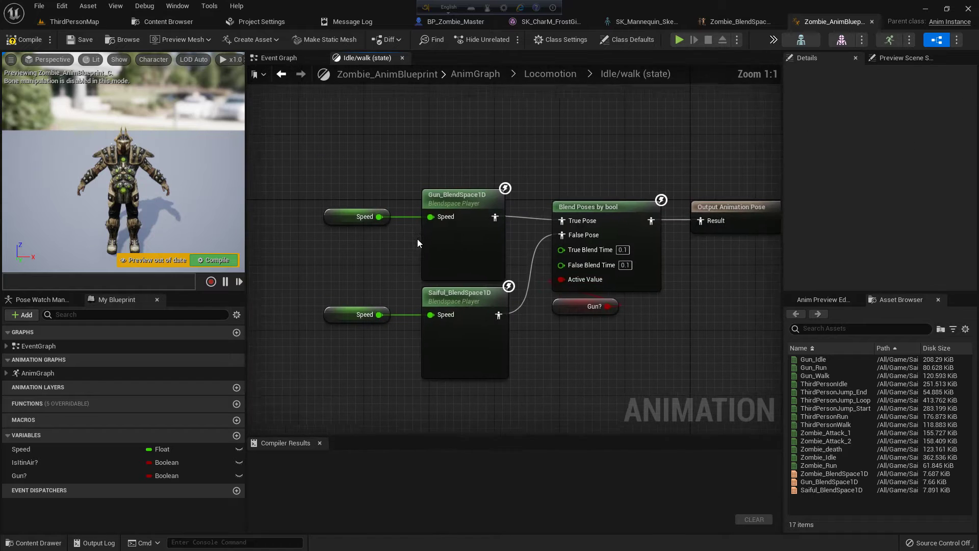
pyautogui.scroll(-2, 490, 306)
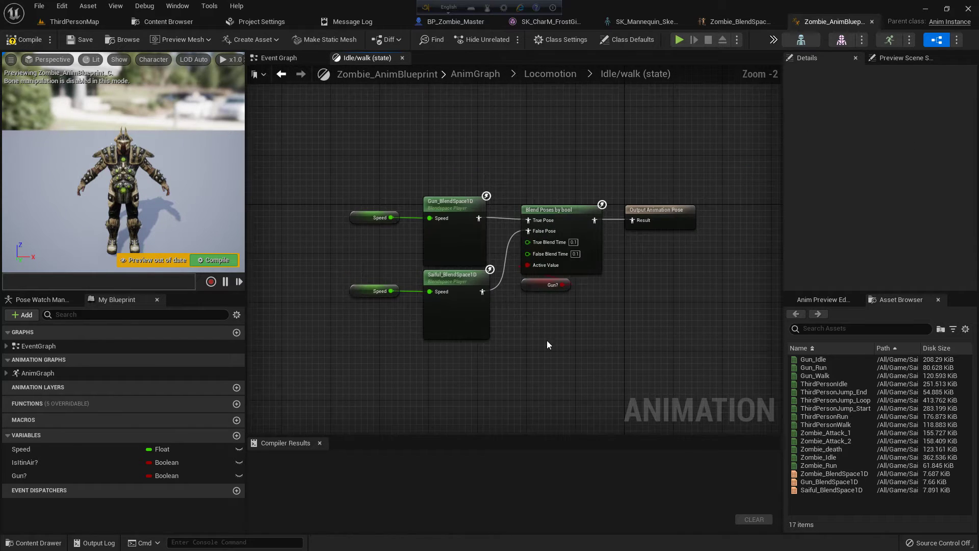
pyautogui.scroll(2, 547, 345)
pyautogui.moveTo(580, 353); pyautogui.dragTo(311, 149)
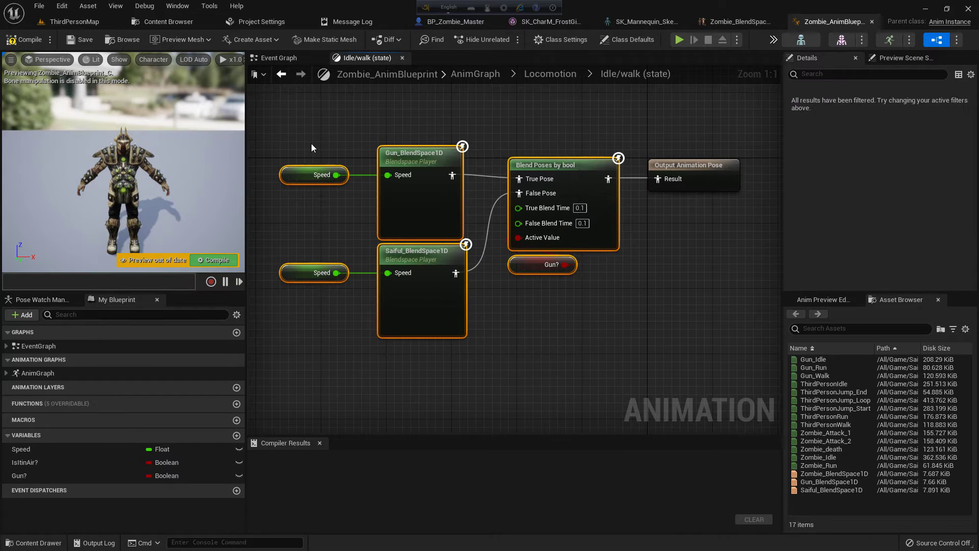
pyautogui.press('Delete')
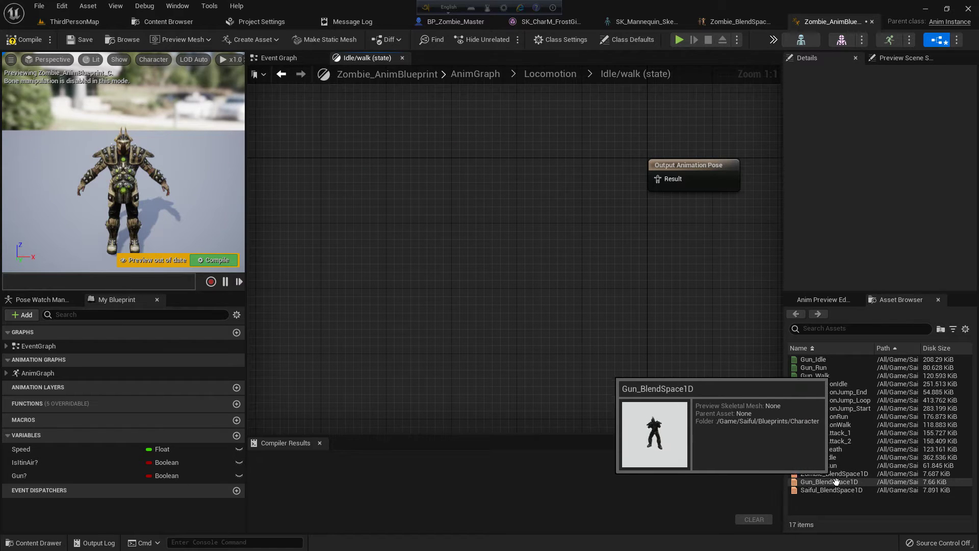
pyautogui.moveTo(834, 473); pyautogui.dragTo(466, 205)
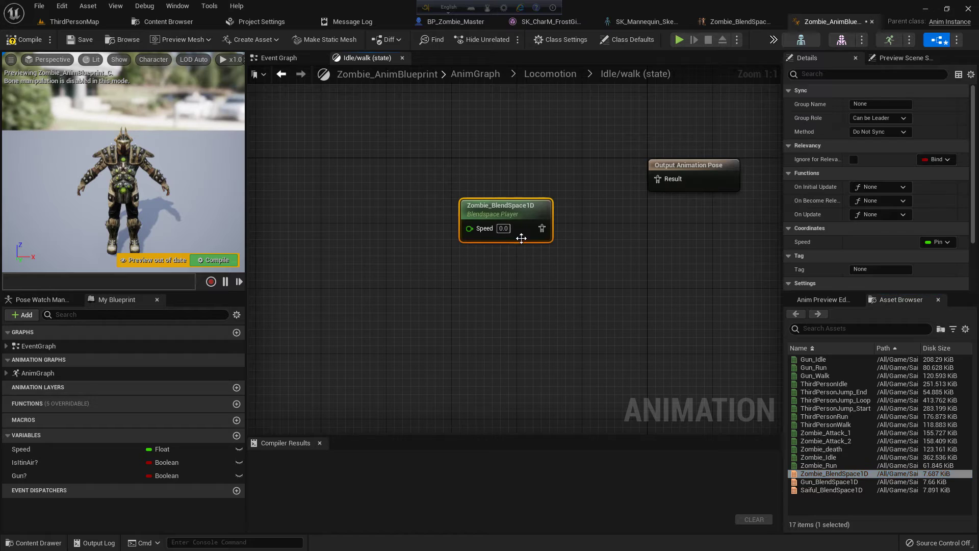
pyautogui.moveTo(541, 228); pyautogui.dragTo(658, 179)
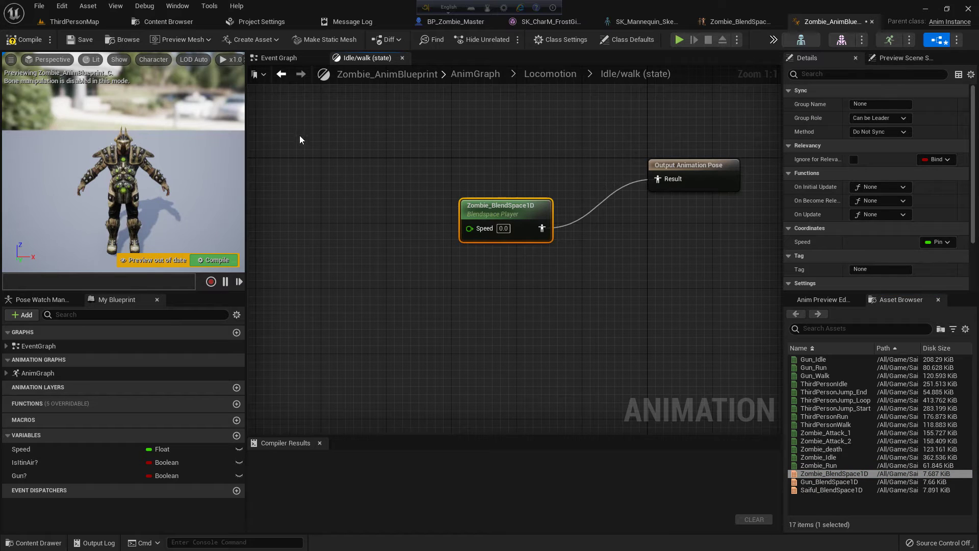
pyautogui.click(46, 449)
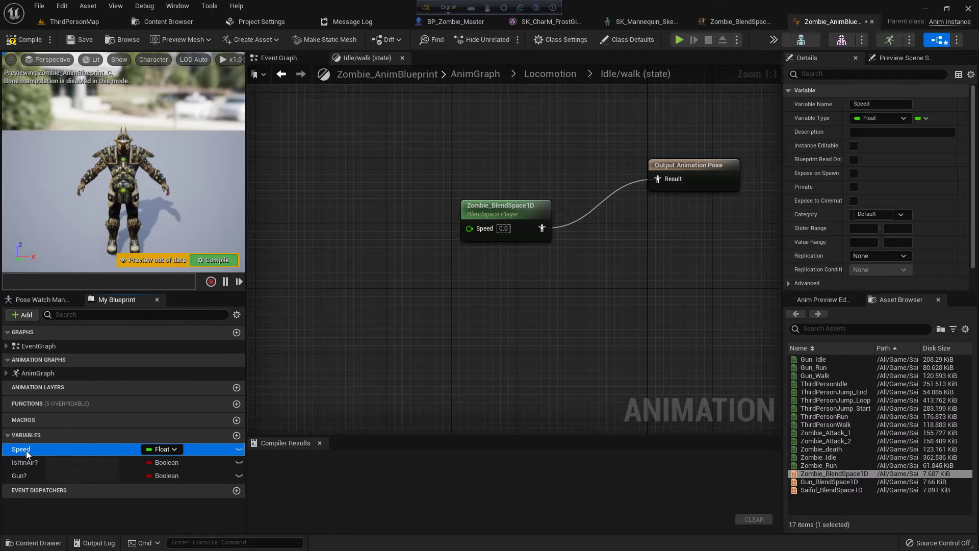
pyautogui.moveTo(459, 221); pyautogui.dragTo(467, 228)
pyautogui.moveTo(520, 275); pyautogui.dragTo(337, 162)
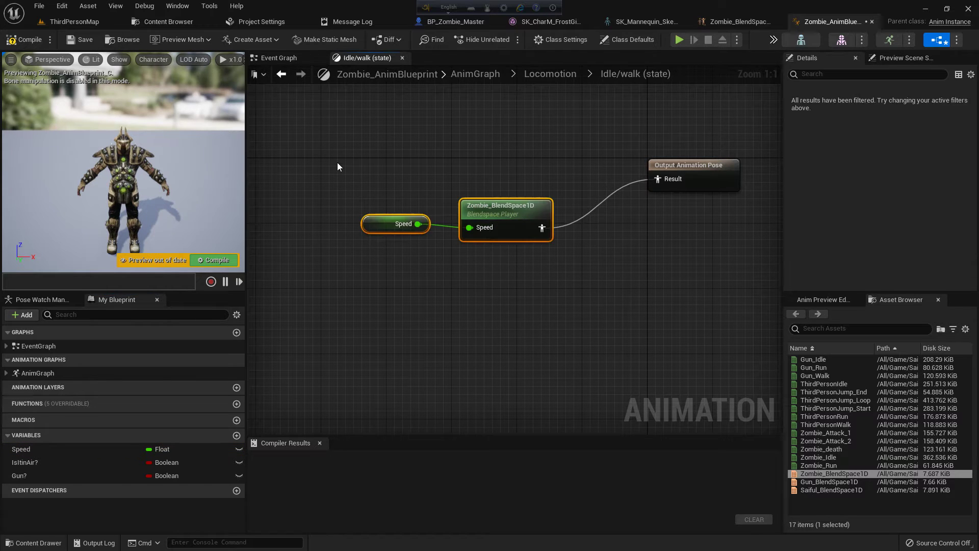
pyautogui.press('Delete')
# Step: Replace the Locomotion state machine with a Zombie_BlendSpace1D player fed by Speed
pyautogui.click(535, 74)
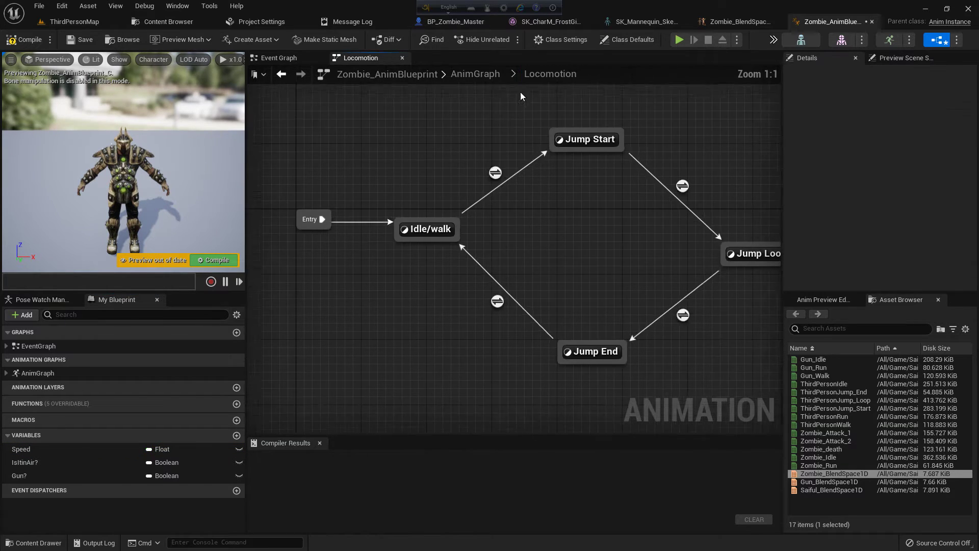
pyautogui.click(478, 72)
pyautogui.click(451, 264)
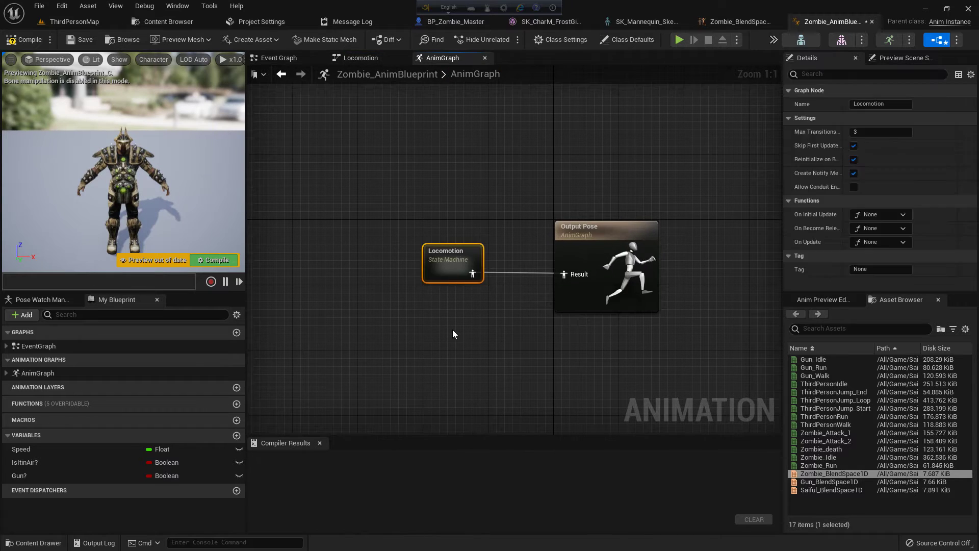
pyautogui.press('Delete')
pyautogui.moveTo(448, 305); pyautogui.dragTo(490, 255, button='right')
pyautogui.moveTo(834, 474); pyautogui.dragTo(295, 218)
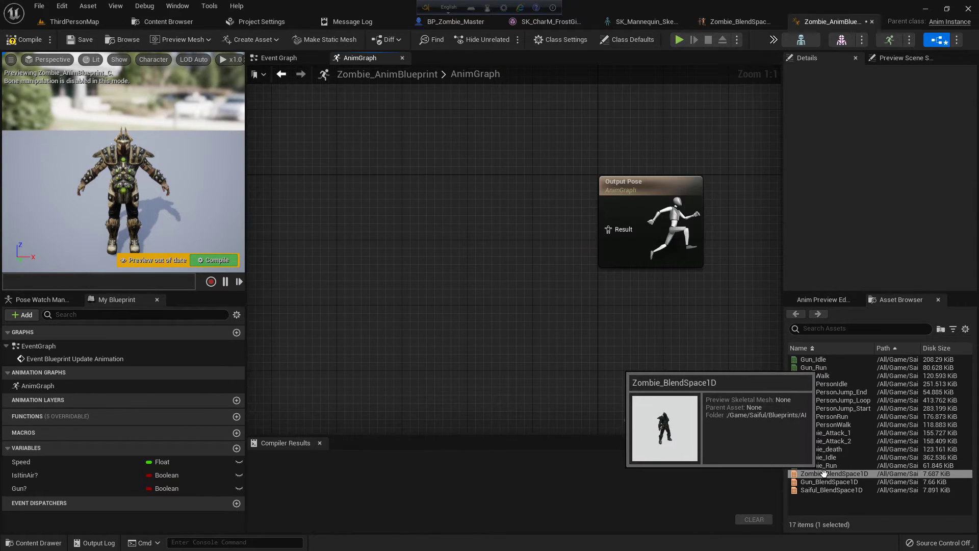
pyautogui.moveTo(358, 239); pyautogui.dragTo(374, 239)
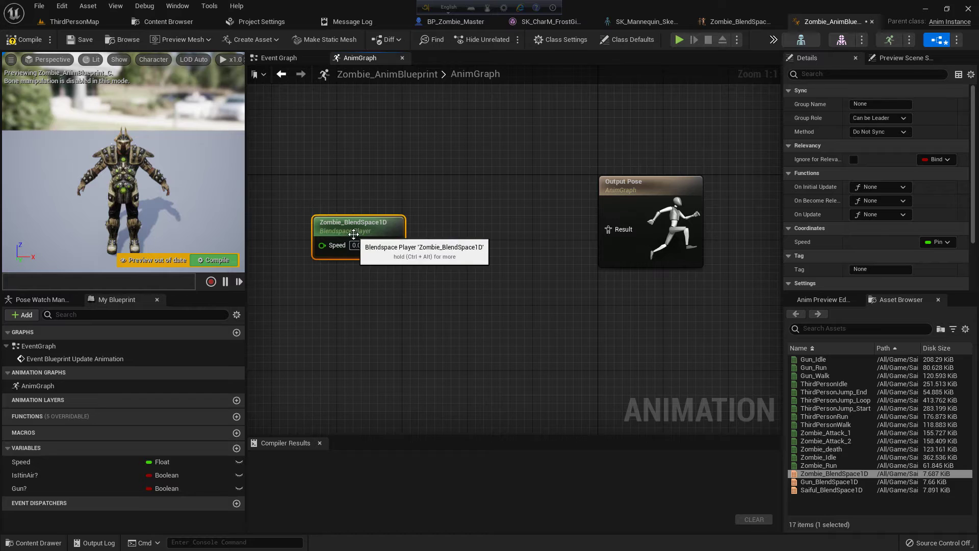
pyautogui.click(27, 463)
pyautogui.moveTo(27, 463); pyautogui.dragTo(25, 467)
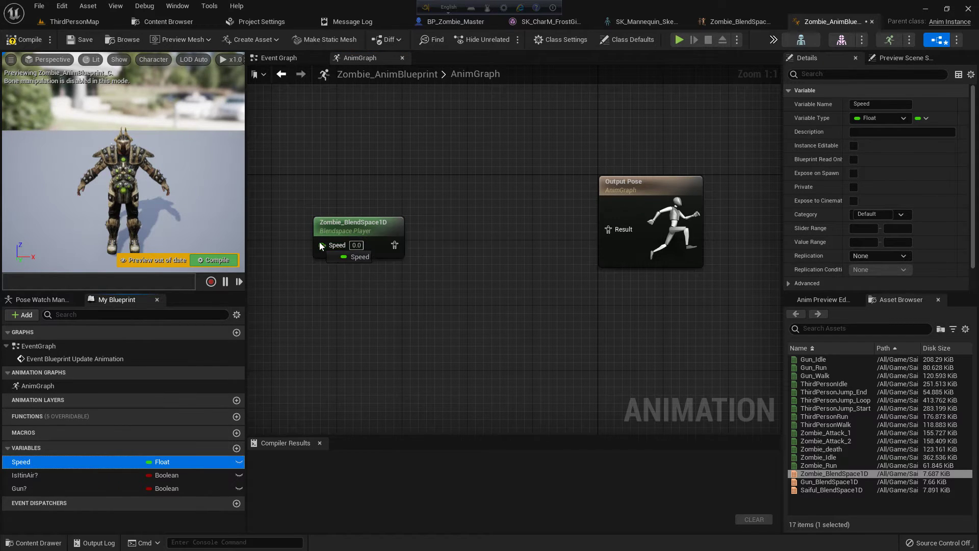
pyautogui.moveTo(26, 467); pyautogui.dragTo(321, 244)
# Step: Add a Slot 'DefaultSlot' node after the blendspace and wire it to Output Pose
pyautogui.moveTo(394, 244); pyautogui.dragTo(460, 238)
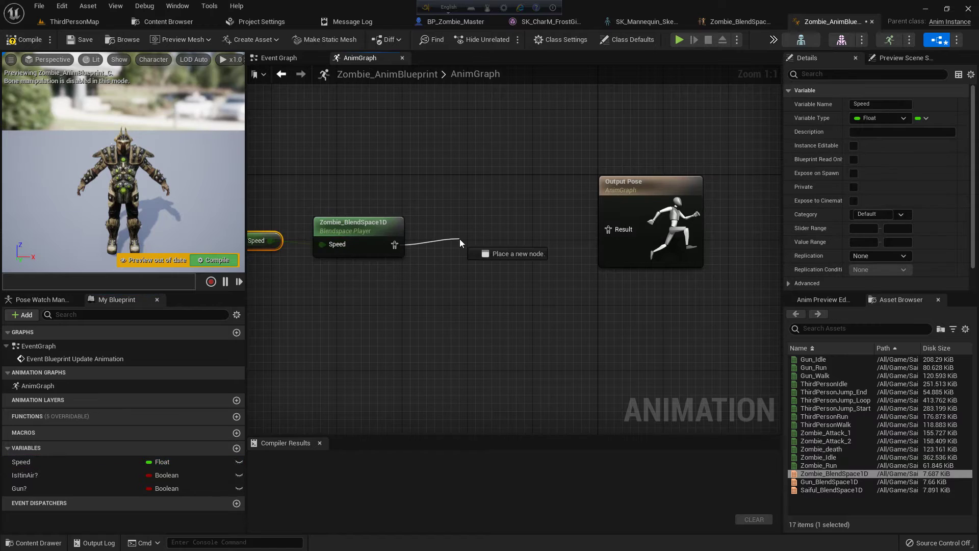
pyautogui.write('defa')
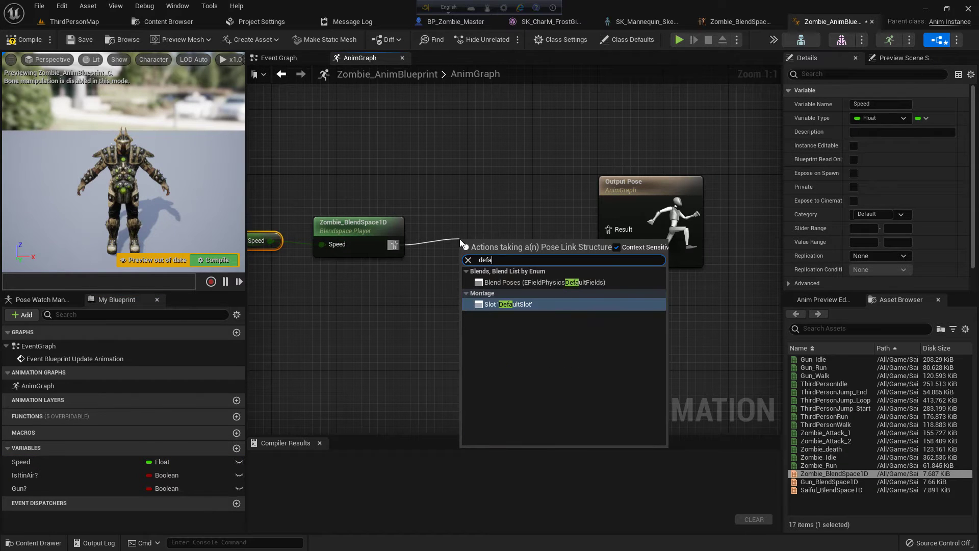
pyautogui.write('u')
pyautogui.press('Return')
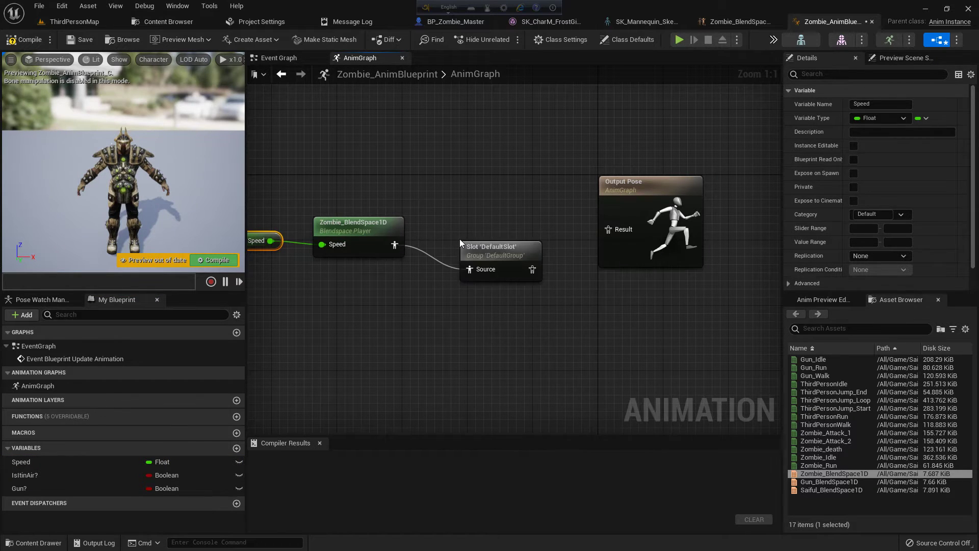
pyautogui.click(520, 255)
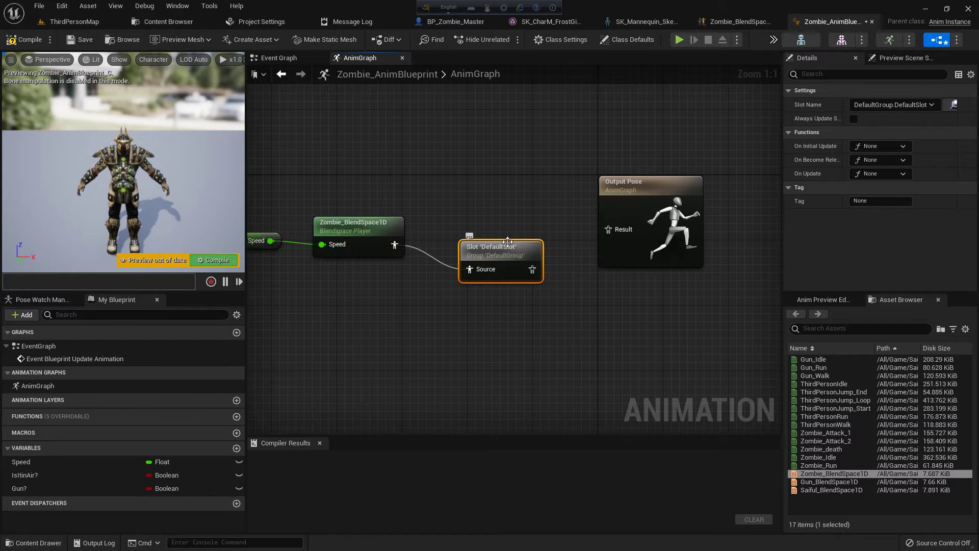
pyautogui.moveTo(539, 273); pyautogui.dragTo(617, 240)
pyautogui.moveTo(597, 250); pyautogui.dragTo(681, 240, button='right')
# Step: Straighten and align the Speed, blendspace and slot nodes, then compile
pyautogui.moveTo(618, 304); pyautogui.dragTo(339, 176)
pyautogui.rightClick(420, 219)
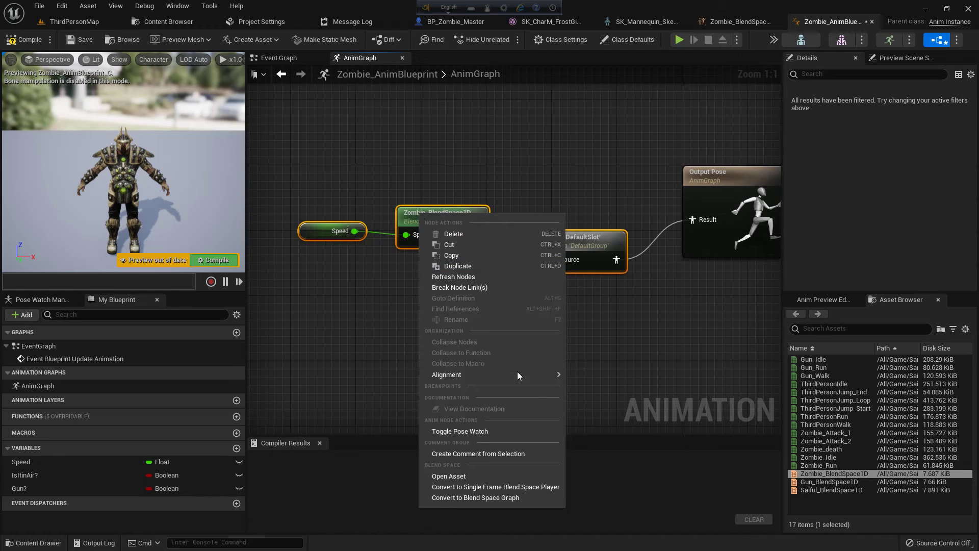
pyautogui.click(604, 455)
pyautogui.click(430, 203)
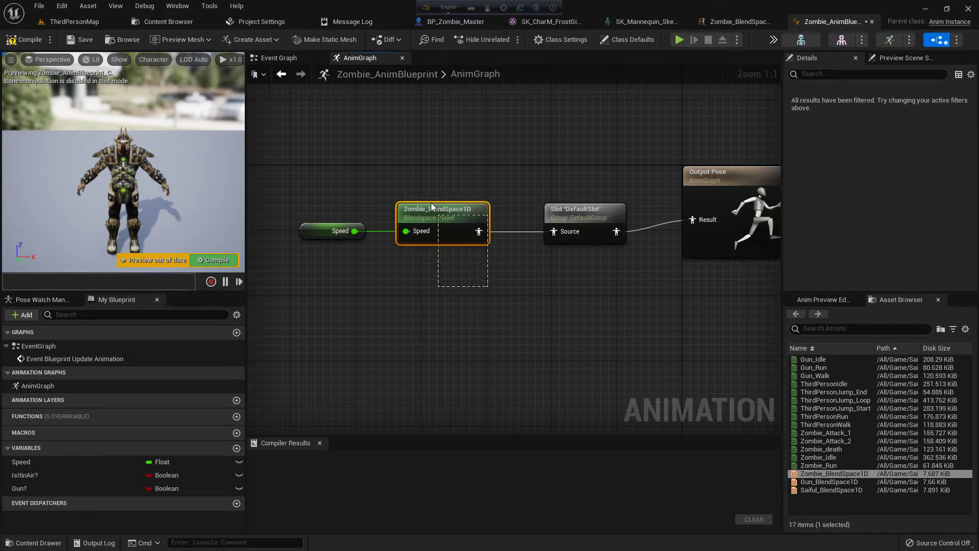
pyautogui.moveTo(431, 203); pyautogui.dragTo(438, 203)
pyautogui.moveTo(578, 304); pyautogui.dragTo(351, 143)
pyautogui.press('q')
pyautogui.press('q')
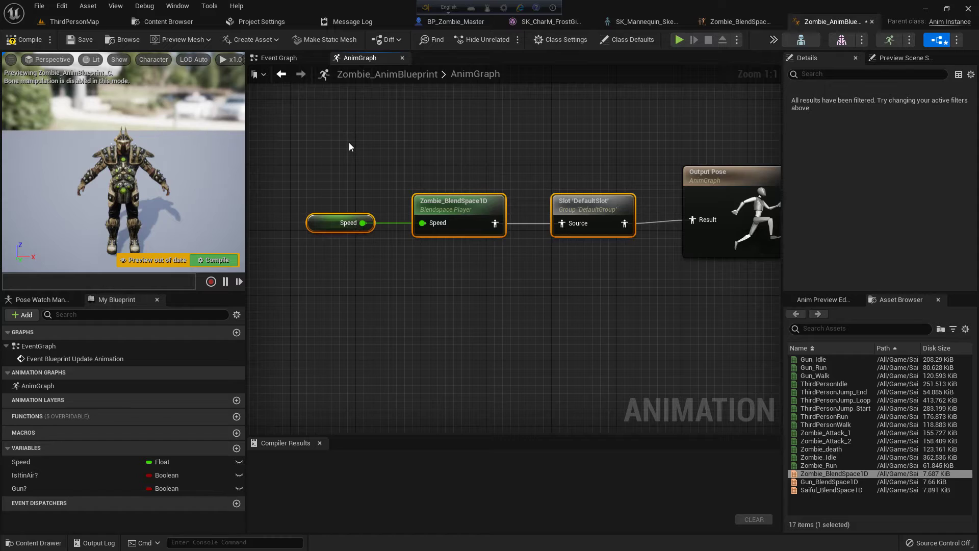
pyautogui.press('q')
pyautogui.press('q')
pyautogui.press('q')
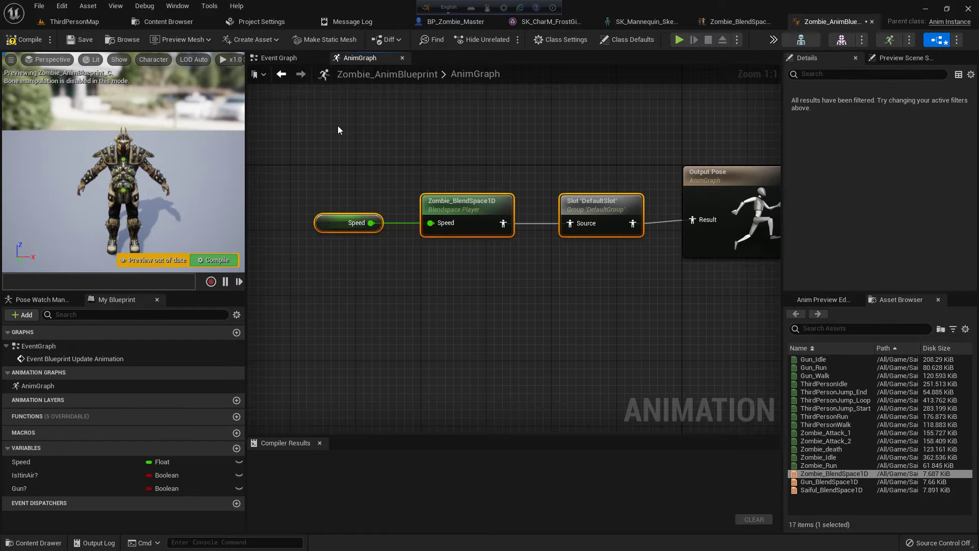
pyautogui.click(337, 126)
pyautogui.click(12, 43)
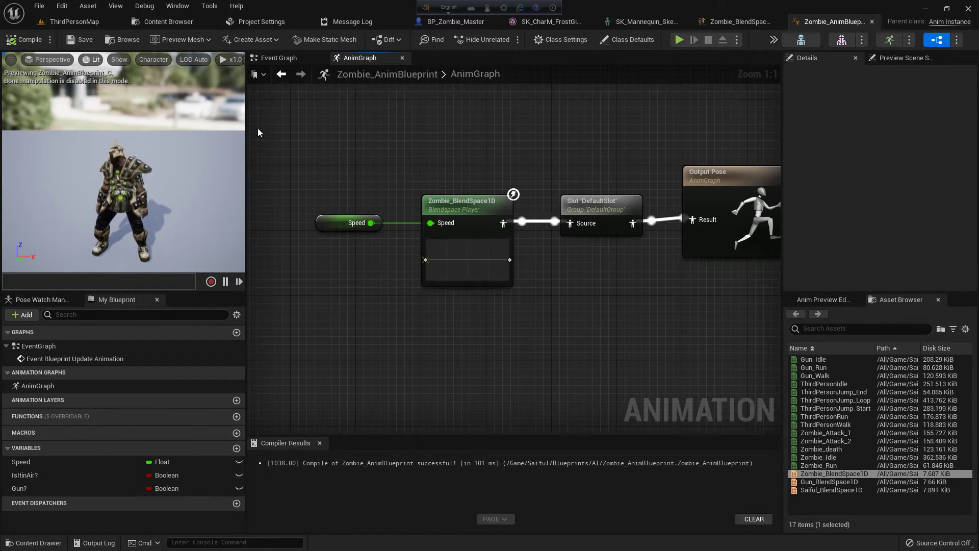
# Step: Delete the Is In Air, Gun, Is Falling and Cast nodes from the Event Graph
pyautogui.moveTo(451, 153); pyautogui.dragTo(431, 160, button='right')
pyautogui.click(286, 69)
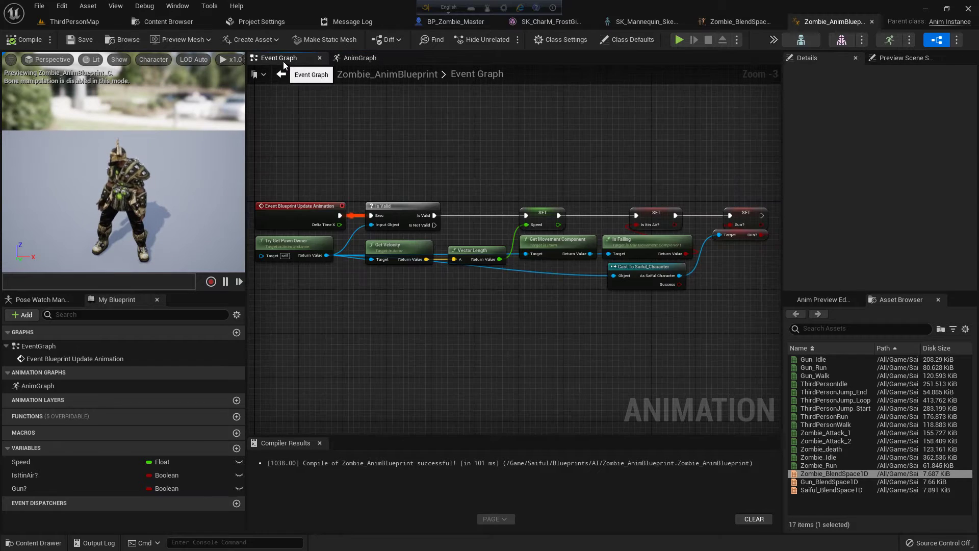
pyautogui.moveTo(477, 236); pyautogui.dragTo(413, 230, button='right')
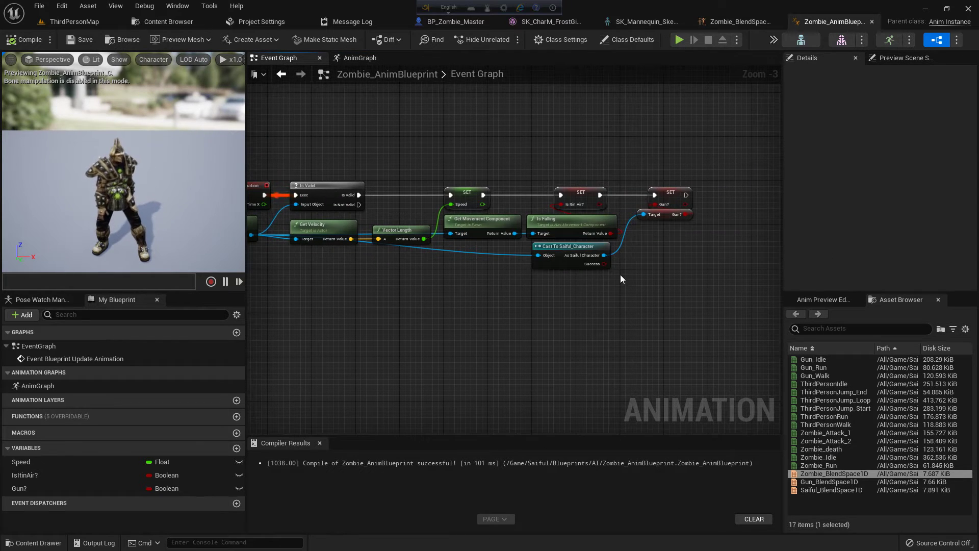
pyautogui.moveTo(693, 307); pyautogui.dragTo(565, 115)
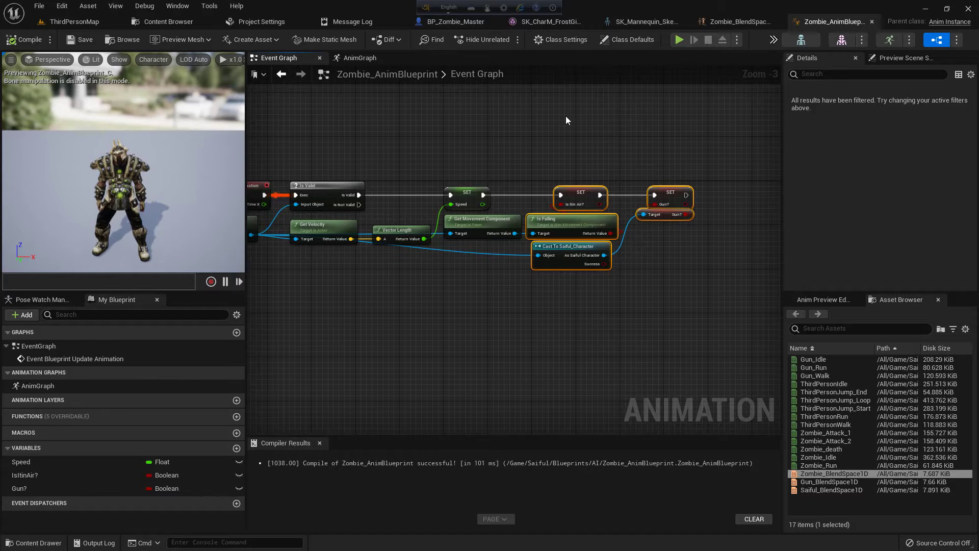
pyautogui.press('Delete')
# Step: Remove the leftover movement component node, recompile, and browse to the asset
pyautogui.moveTo(542, 249); pyautogui.dragTo(498, 229)
pyautogui.press('Delete')
pyautogui.moveTo(498, 264); pyautogui.dragTo(693, 263, button='right')
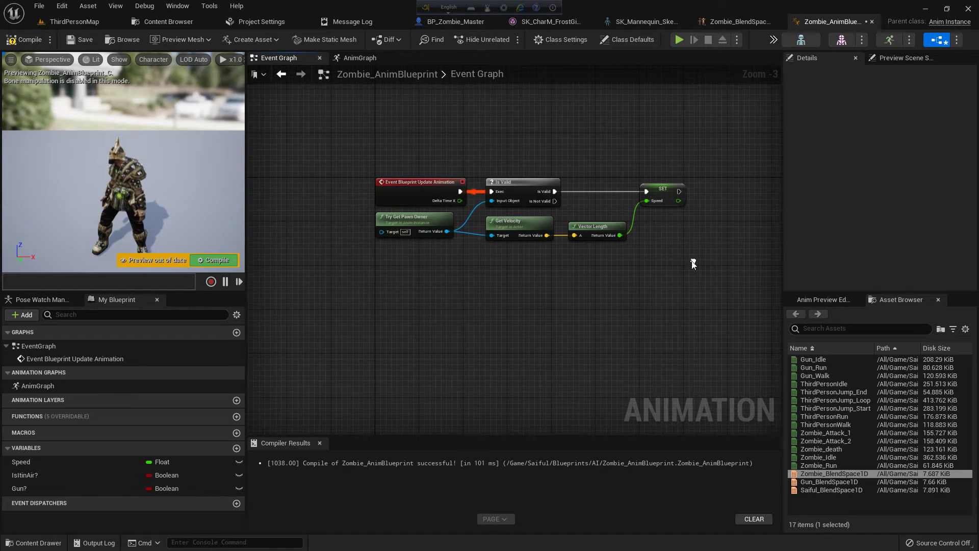
pyautogui.click(45, 43)
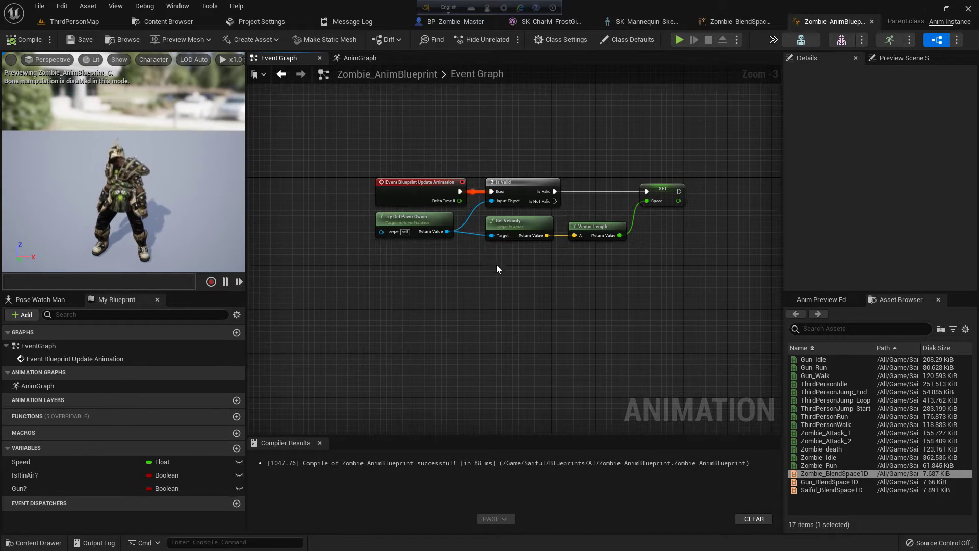
pyautogui.moveTo(496, 266); pyautogui.dragTo(452, 259, button='right')
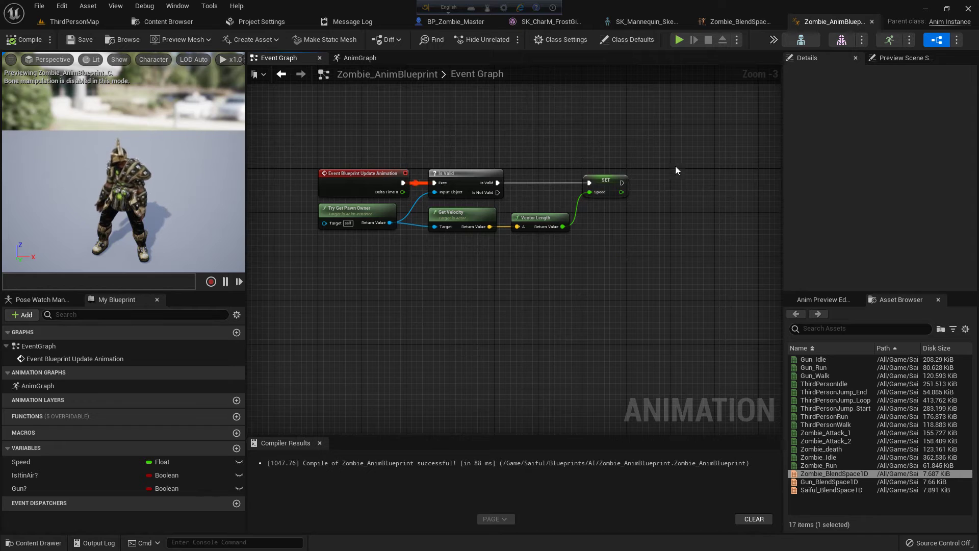
pyautogui.click(128, 39)
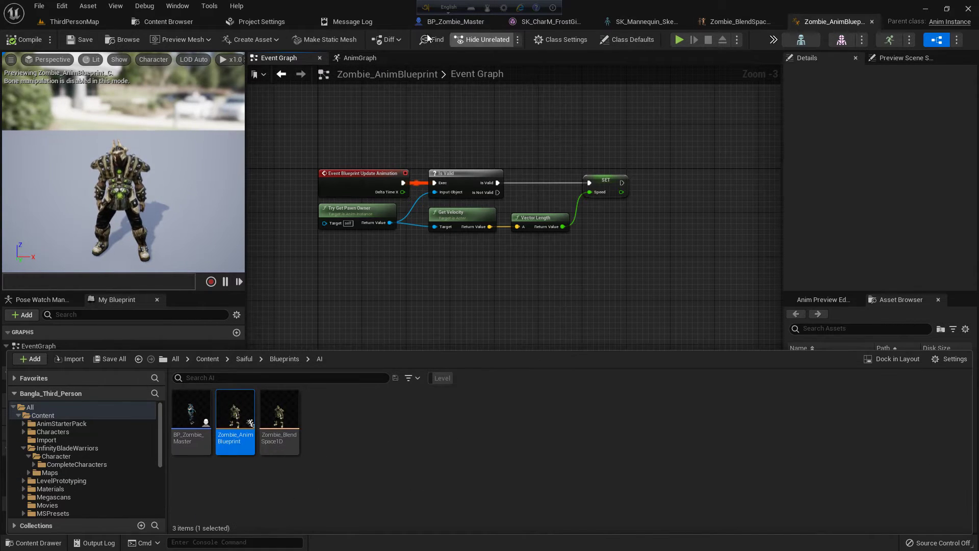
# Step: Set BP_Zombie_Master's Mesh Anim Class to Zombie_AnimBlueprint, compile and save
pyautogui.click(457, 21)
pyautogui.click(436, 245)
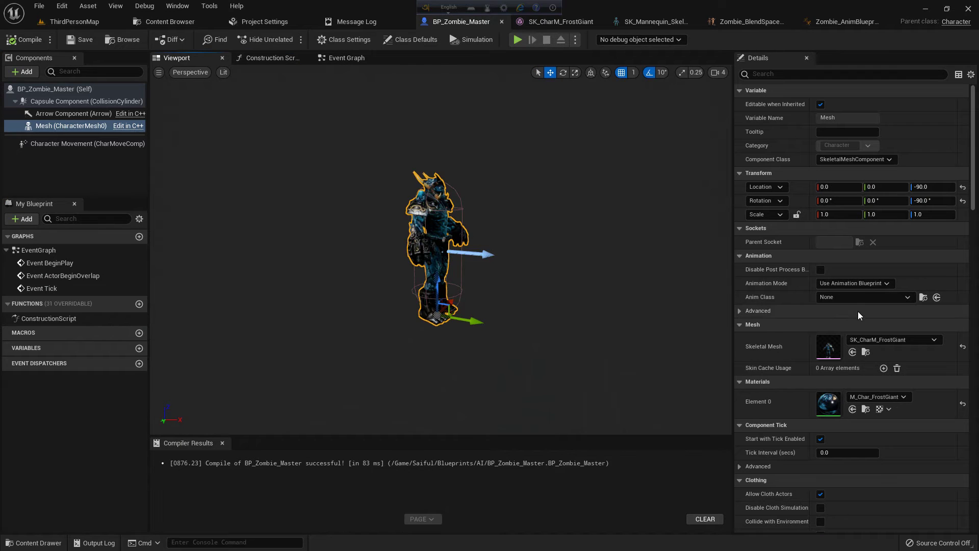
pyautogui.click(936, 297)
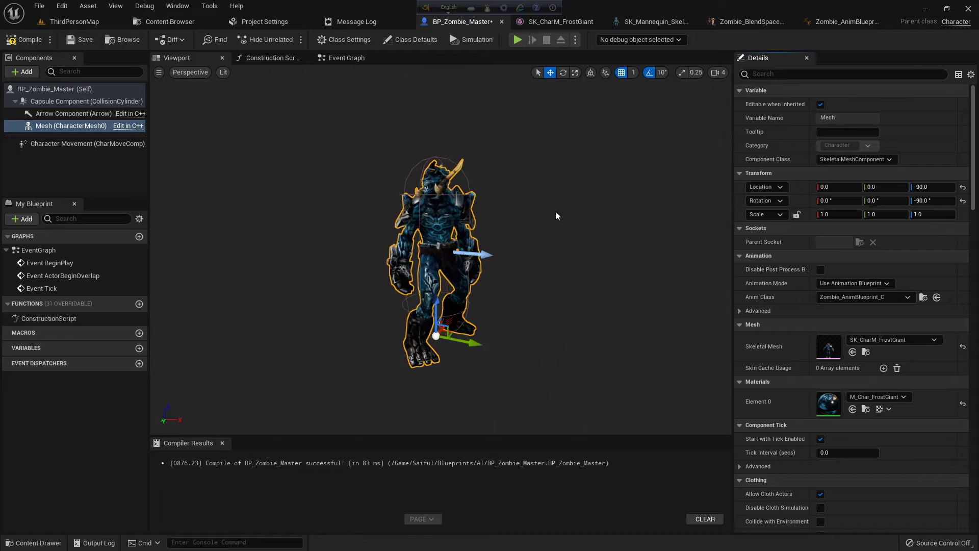
pyautogui.click(25, 39)
pyautogui.click(80, 38)
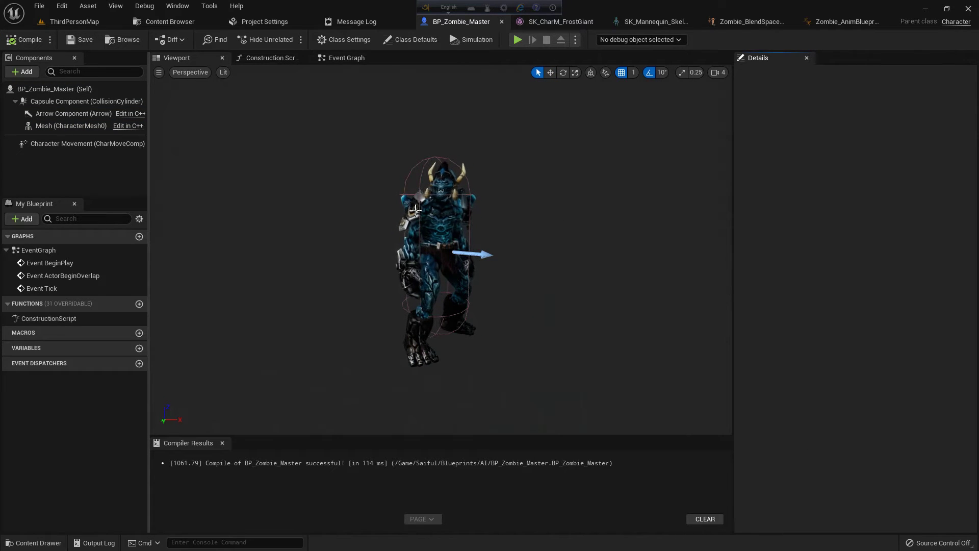
pyautogui.click(375, 198)
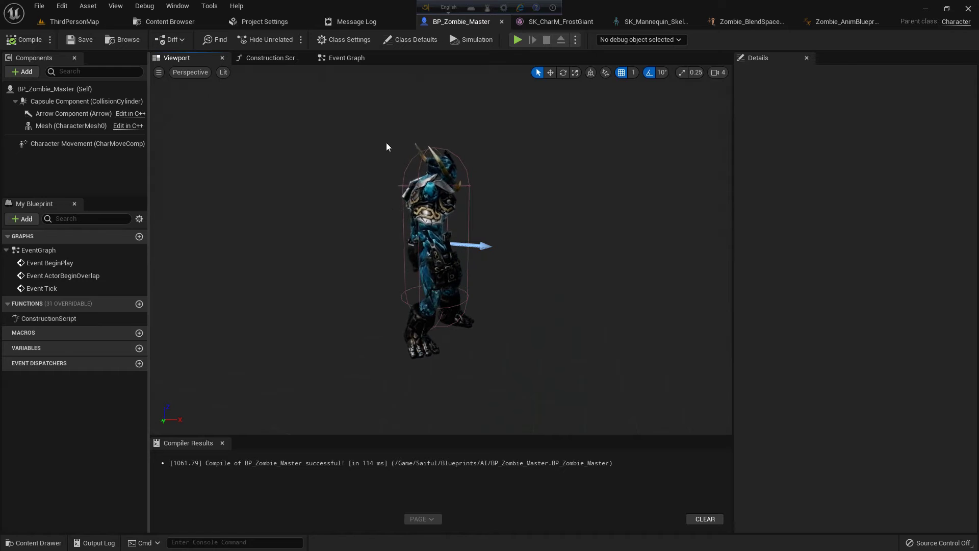
# Step: Delete the BeginPlay, ActorBeginOverlap and Tick nodes, leaving the event graph empty
pyautogui.click(355, 60)
pyautogui.moveTo(352, 233); pyautogui.dragTo(337, 220, button='right')
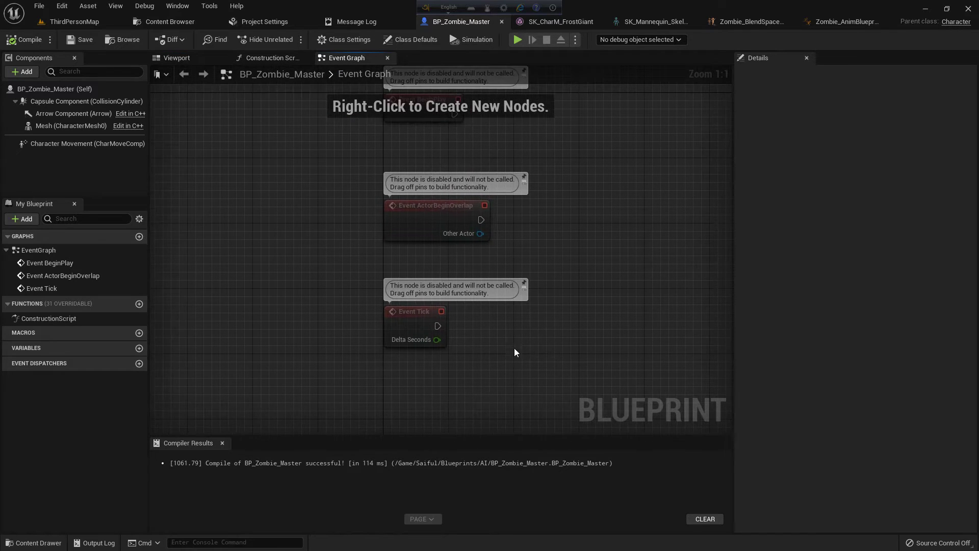
pyautogui.moveTo(521, 353); pyautogui.dragTo(347, 112)
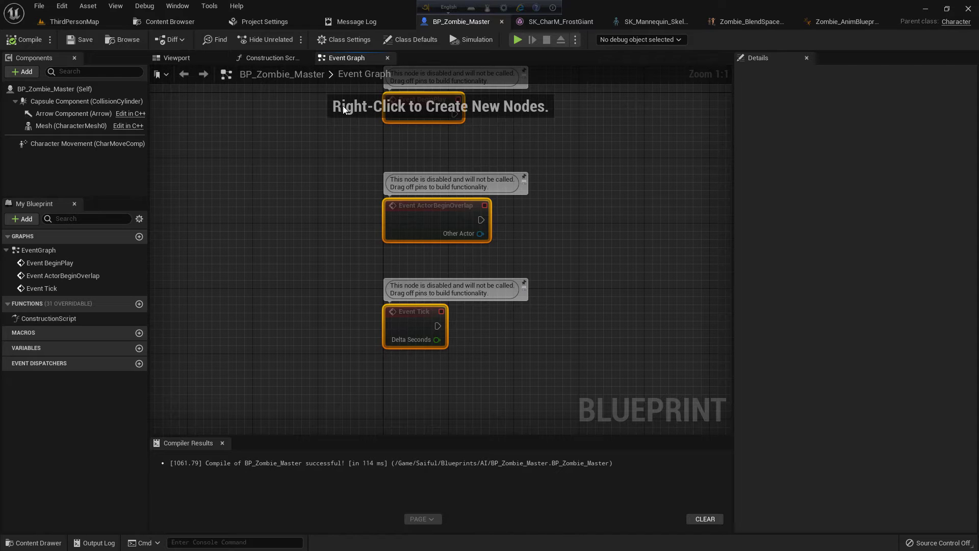
pyautogui.press('Delete')
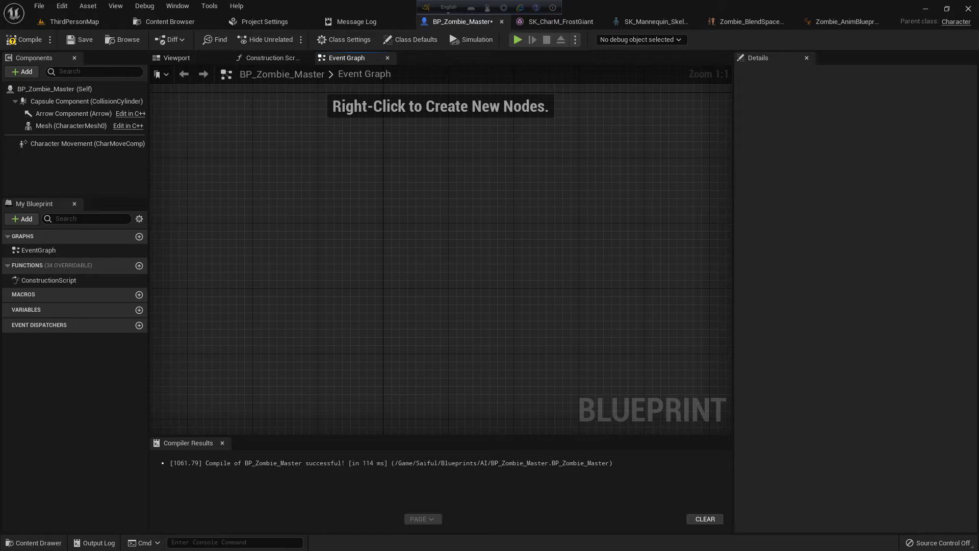
pyautogui.moveTo(512, 243); pyautogui.dragTo(514, 238, button='right')
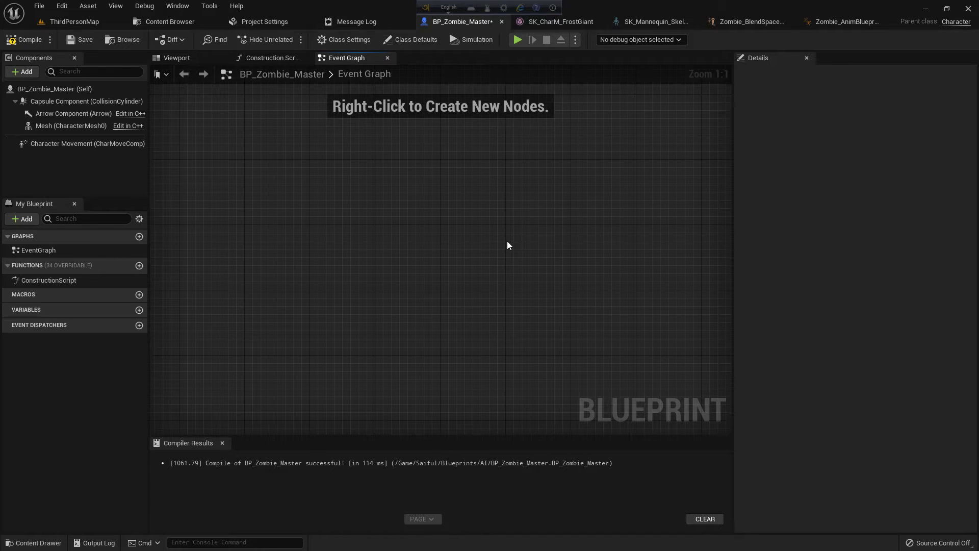
pyautogui.moveTo(506, 244); pyautogui.dragTo(484, 231, button='right')
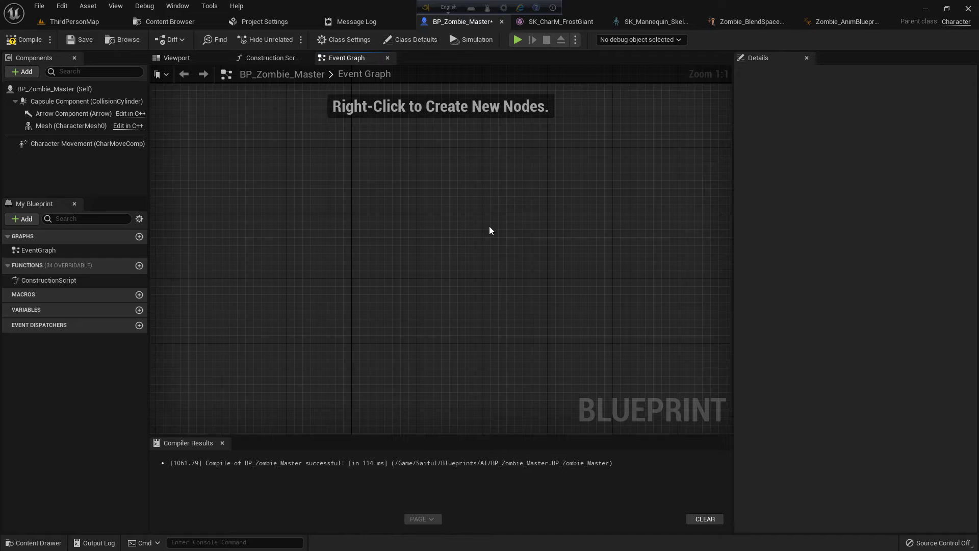
pyautogui.moveTo(484, 227); pyautogui.dragTo(502, 234, button='right')
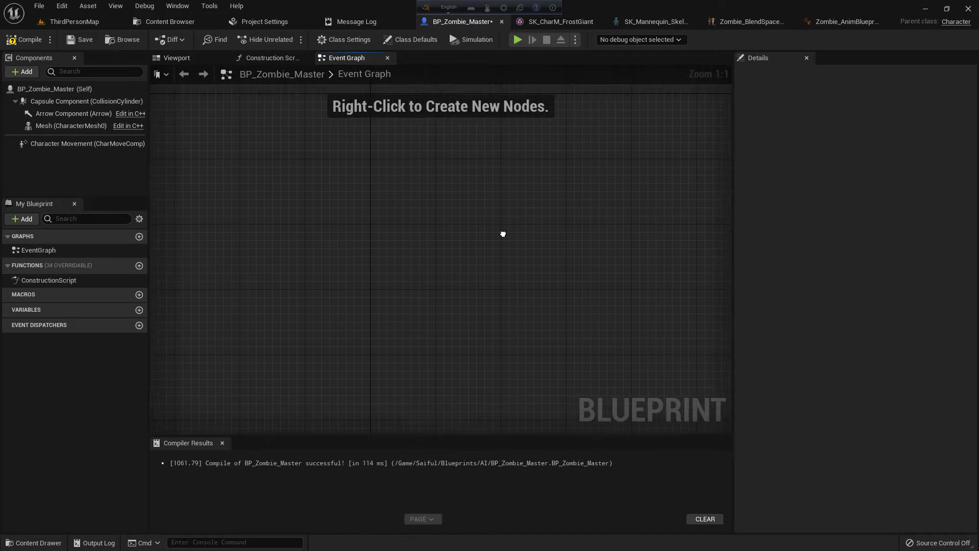
pyautogui.click(179, 61)
# Step: Add a Pawn Sensing component to BP_Zombie_Master and view its settings
pyautogui.click(25, 72)
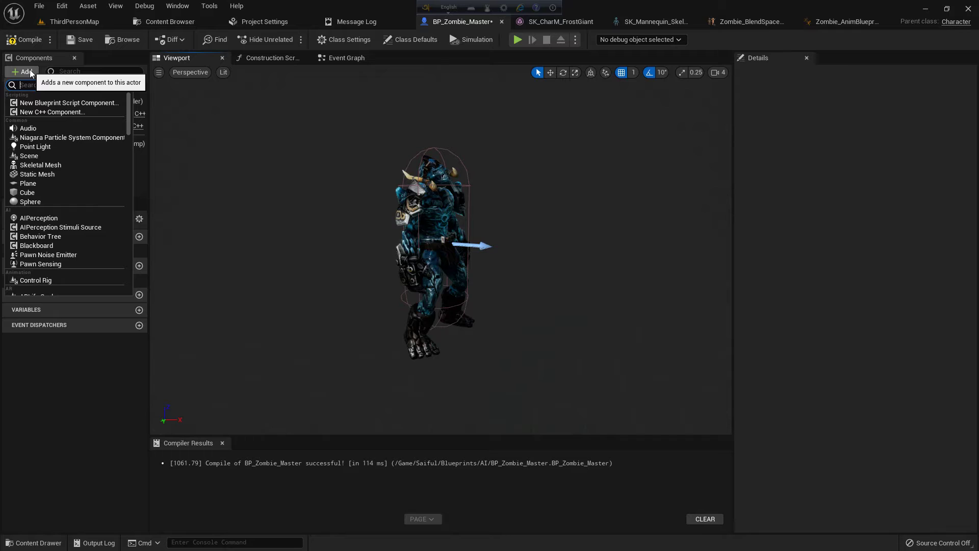
pyautogui.write('pawn')
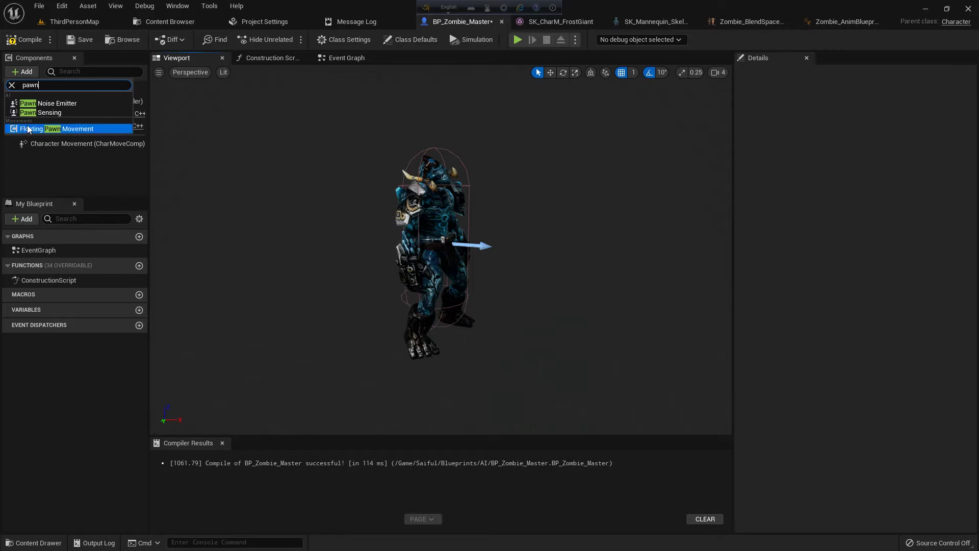
pyautogui.click(47, 112)
pyautogui.click(157, 151)
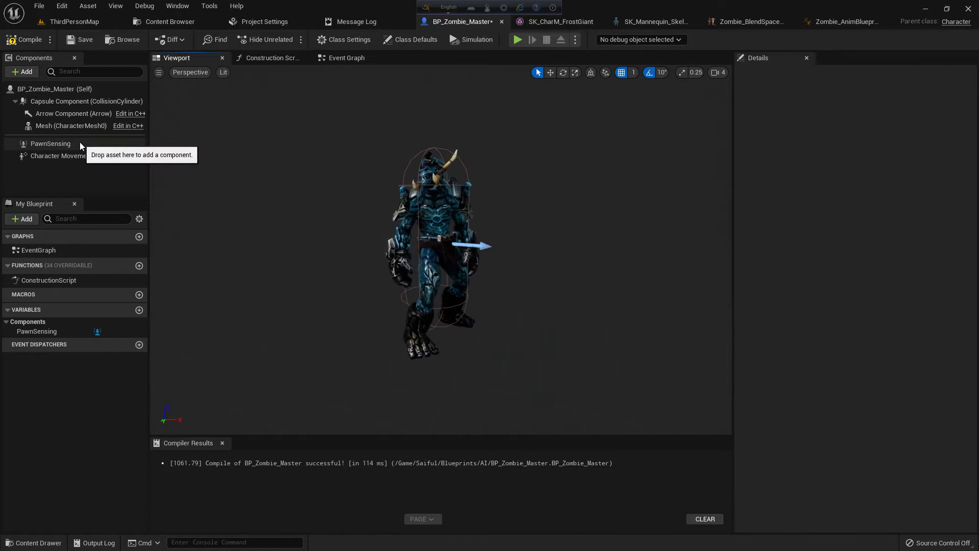
pyautogui.click(50, 143)
pyautogui.scroll(-3, 616, 218)
pyautogui.moveTo(616, 218); pyautogui.dragTo(635, 200)
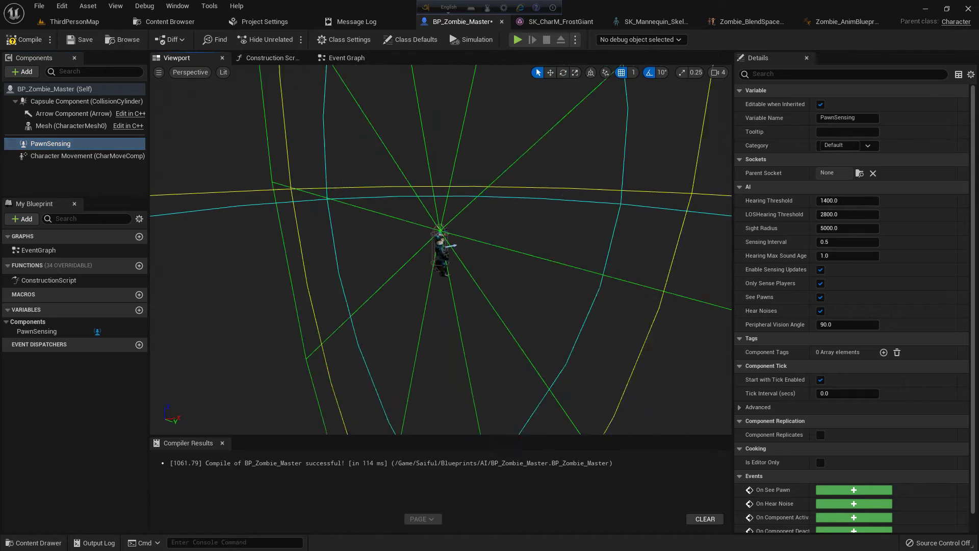
pyautogui.scroll(-1, 828, 307)
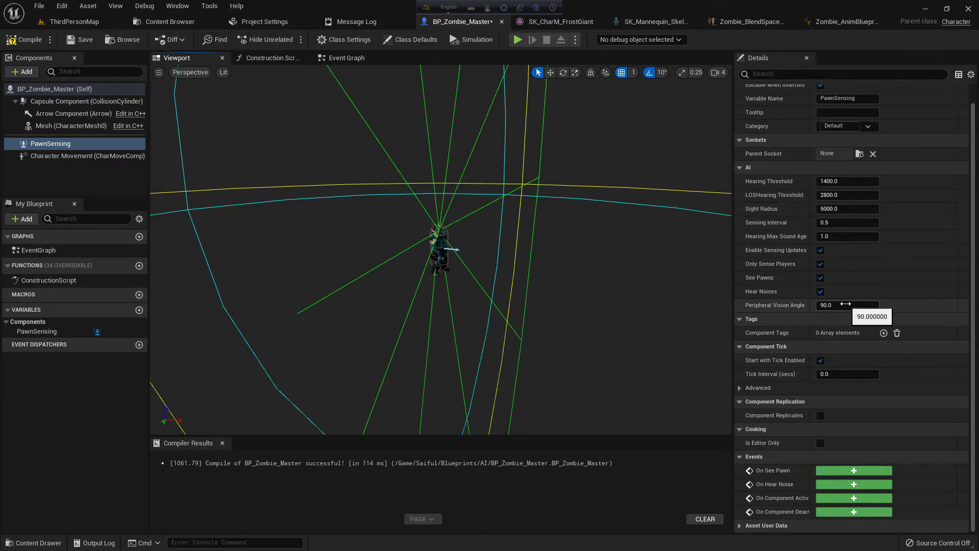
# Step: Try a 50 degree peripheral vision angle and a component tag, then revert both
pyautogui.click(846, 304)
pyautogui.write('50')
pyautogui.press('Return')
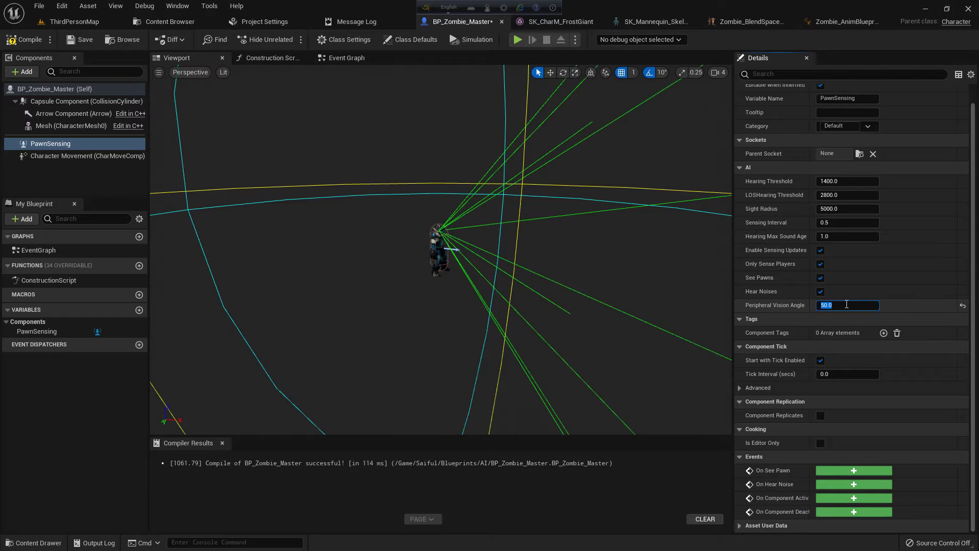
pyautogui.click(963, 305)
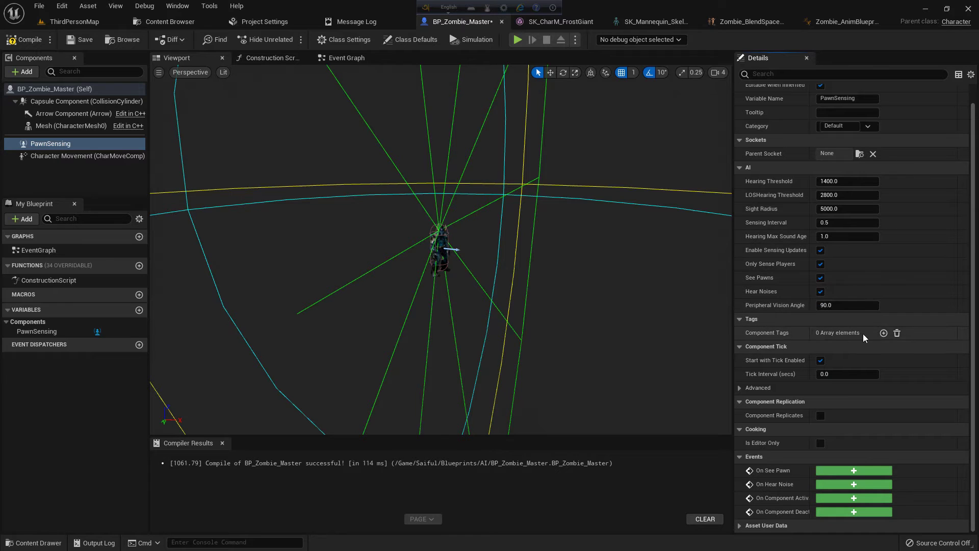
pyautogui.click(883, 334)
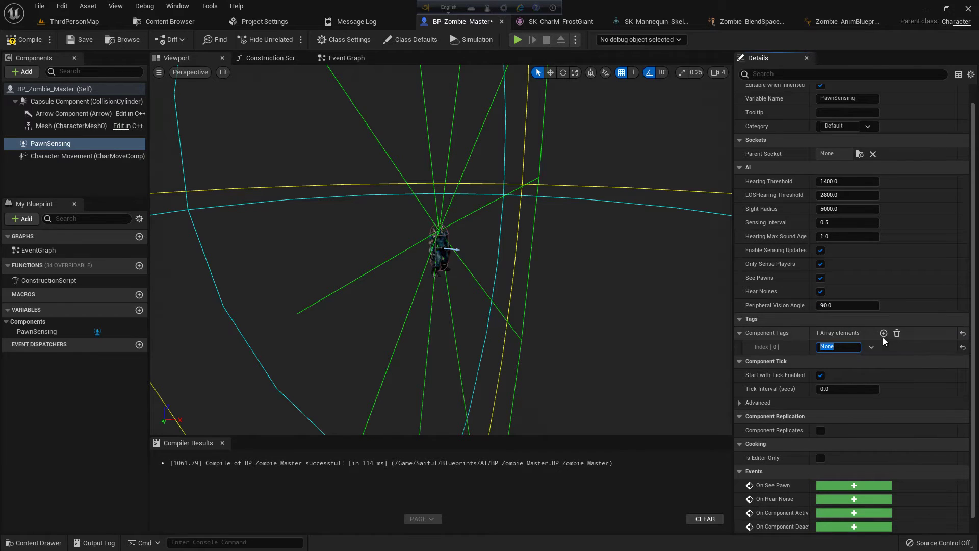
pyautogui.click(897, 333)
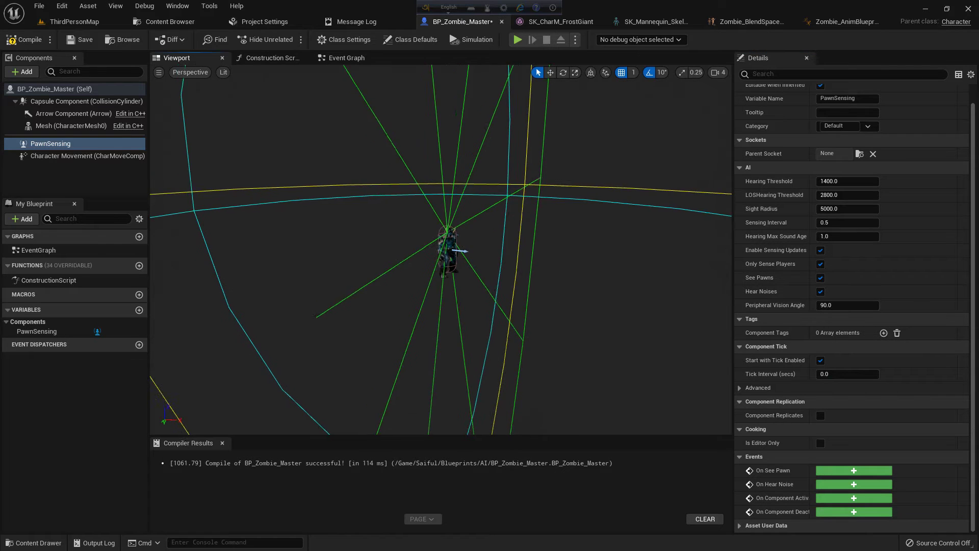
# Step: Compile and add the PawnSensing On See Pawn event to the graph
pyautogui.moveTo(535, 282); pyautogui.dragTo(560, 282)
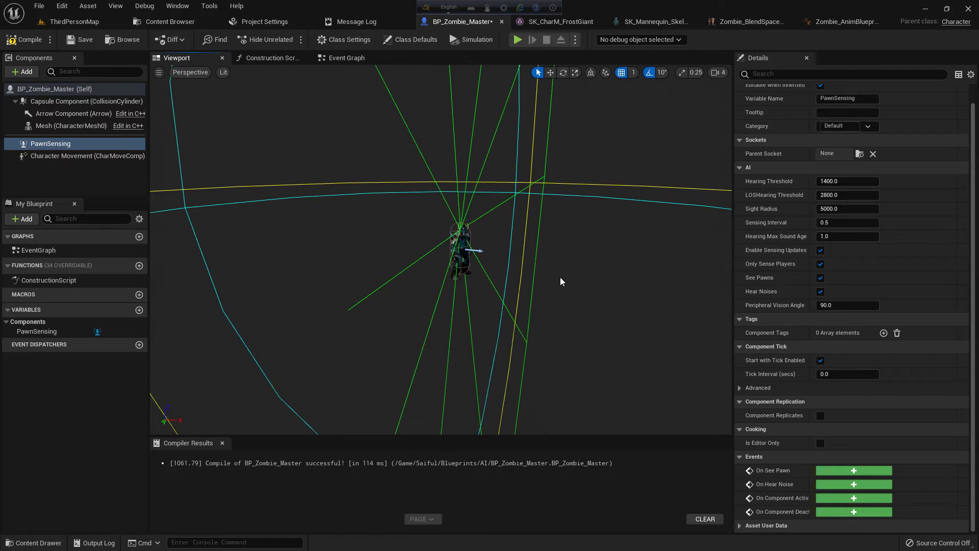
pyautogui.click(25, 39)
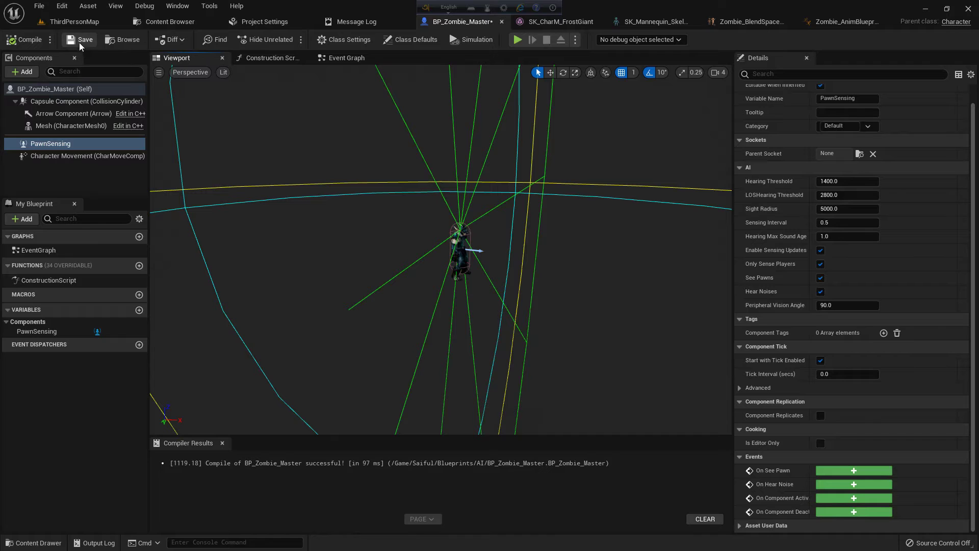
pyautogui.click(838, 471)
pyautogui.moveTo(540, 291)
pyautogui.mouseDown(button='right')
pyautogui.moveTo(577, 298)
pyautogui.moveTo(516, 308)
pyautogui.mouseUp(button='right')
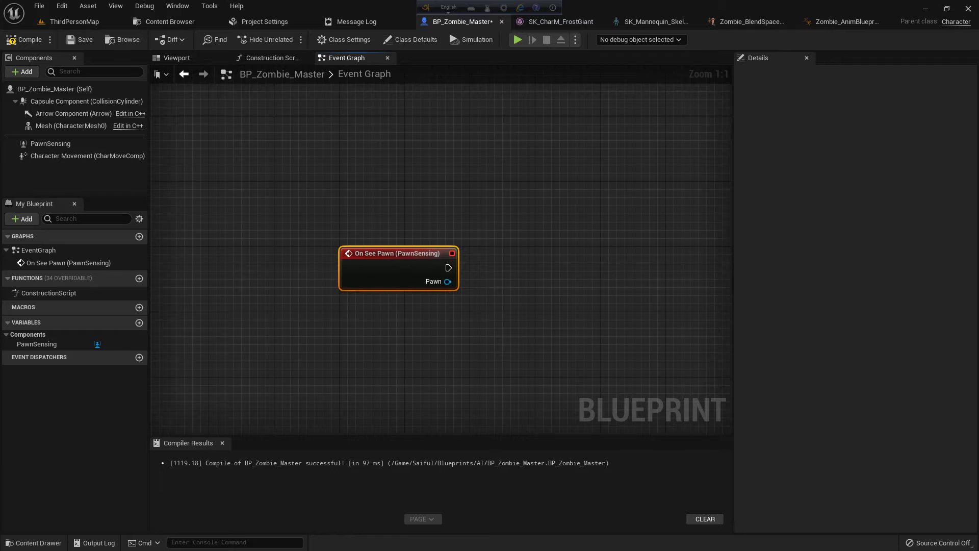
# Step: Cast the seen Pawn to Saiful_Character
pyautogui.moveTo(453, 286); pyautogui.dragTo(419, 292, button='right')
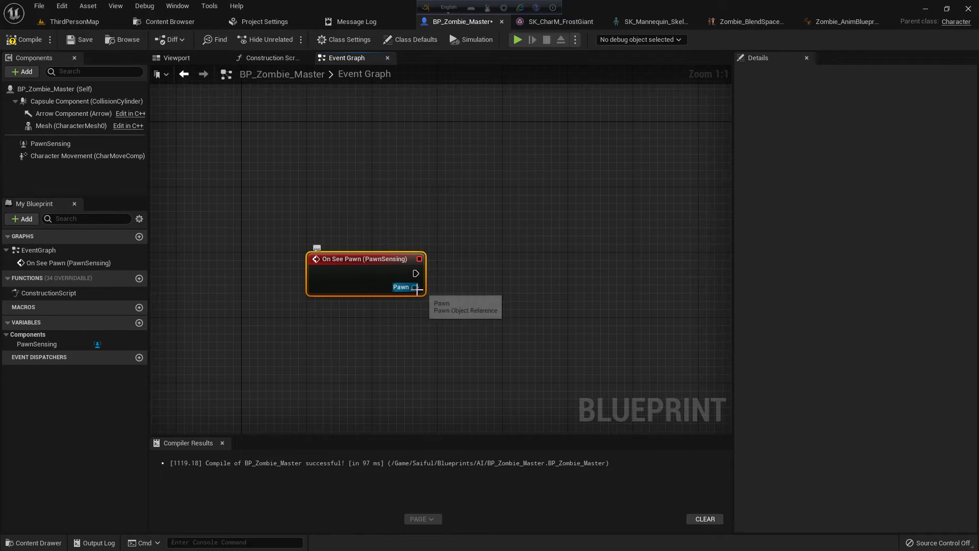
pyautogui.moveTo(414, 287); pyautogui.dragTo(512, 248)
pyautogui.write('cast ')
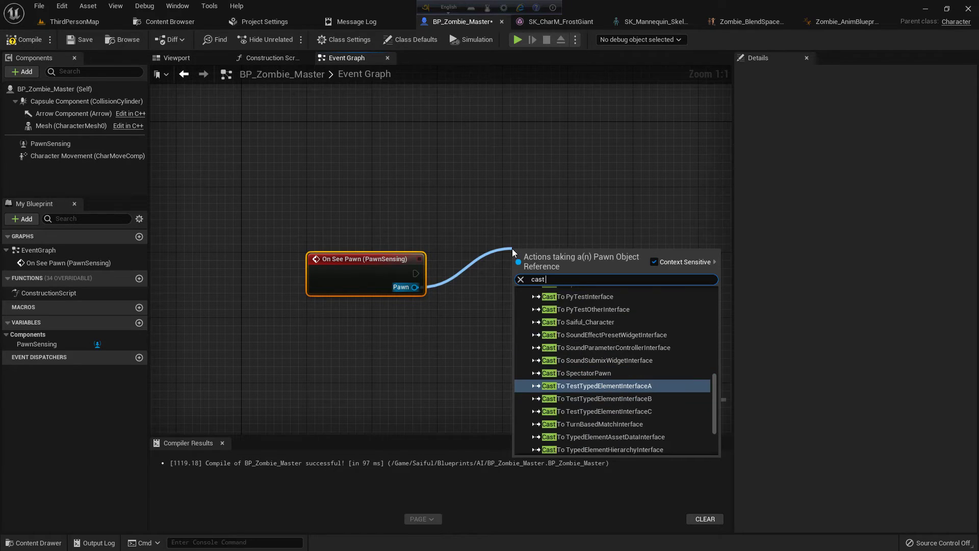
pyautogui.write('to sai')
pyautogui.press('Return')
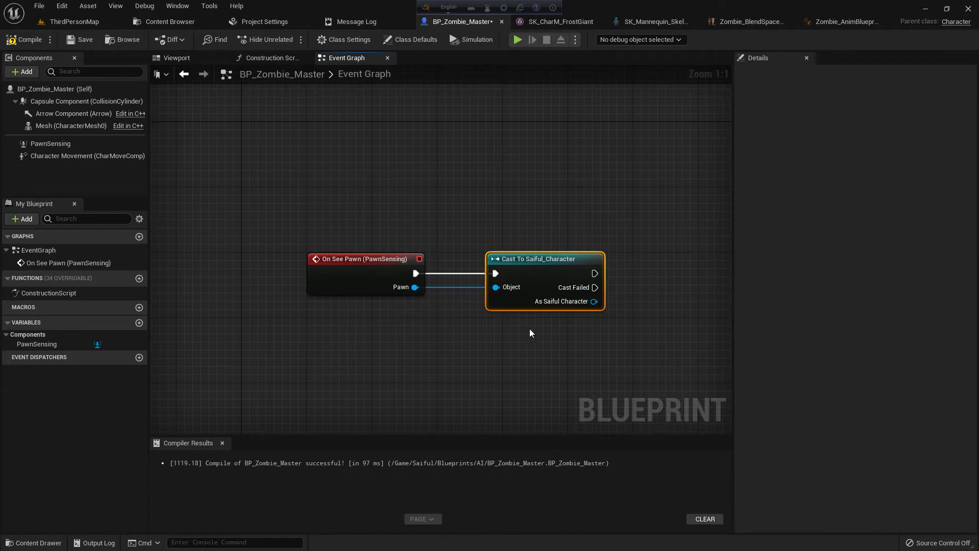
pyautogui.moveTo(529, 332); pyautogui.dragTo(463, 283, button='right')
# Step: Follow the cast with a Branch conditioned on a new Boolean variable Target?
pyautogui.press('b')
pyautogui.click(577, 241)
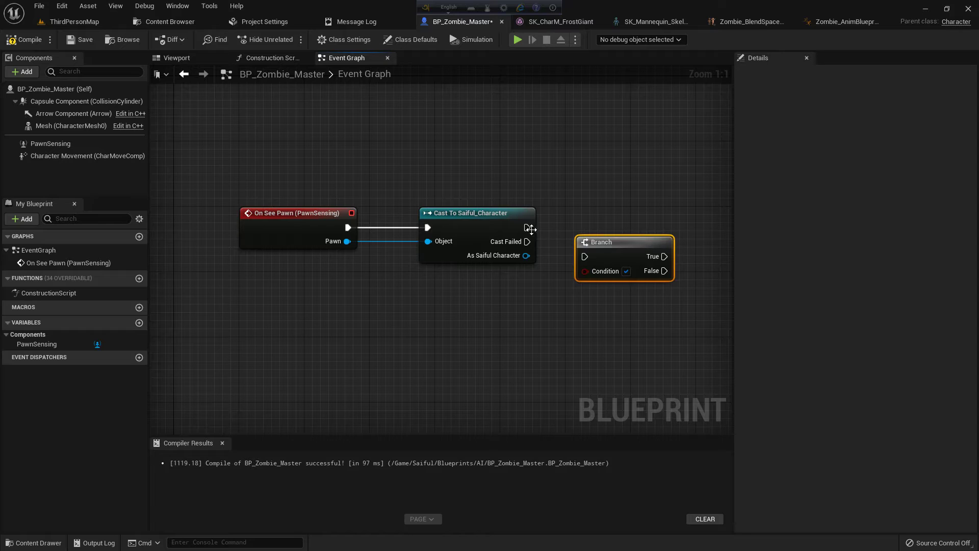
pyautogui.moveTo(527, 227)
pyautogui.mouseDown()
pyautogui.moveTo(586, 257)
pyautogui.moveTo(610, 214)
pyautogui.mouseUp()
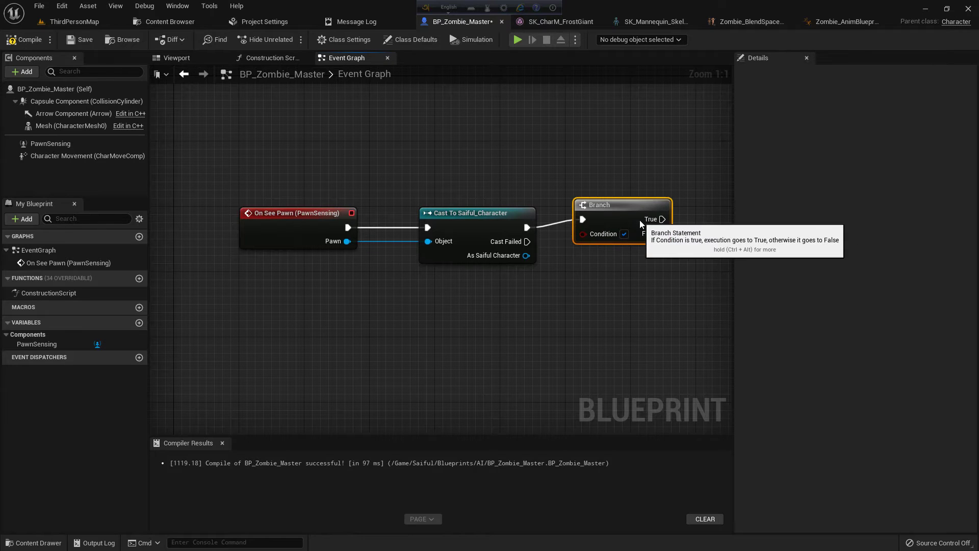
pyautogui.click(139, 322)
pyautogui.write('Target')
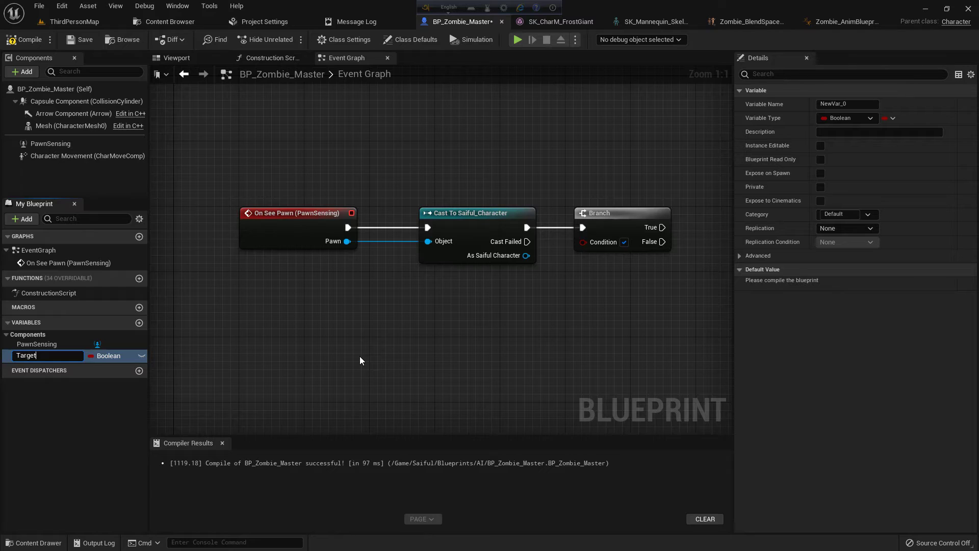
pyautogui.write('?')
pyautogui.press('Return')
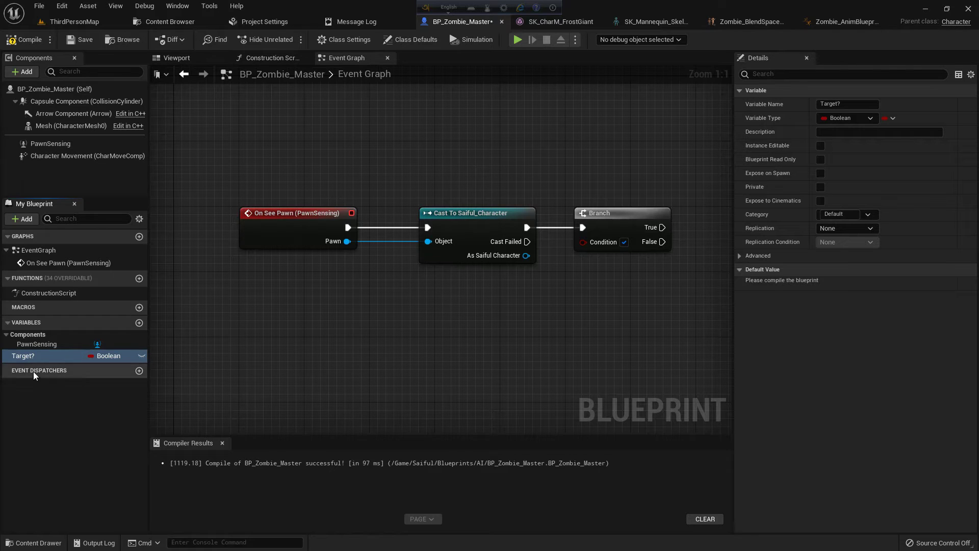
pyautogui.moveTo(31, 356)
pyautogui.mouseDown()
pyautogui.moveTo(595, 247)
pyautogui.moveTo(640, 256)
pyautogui.mouseUp()
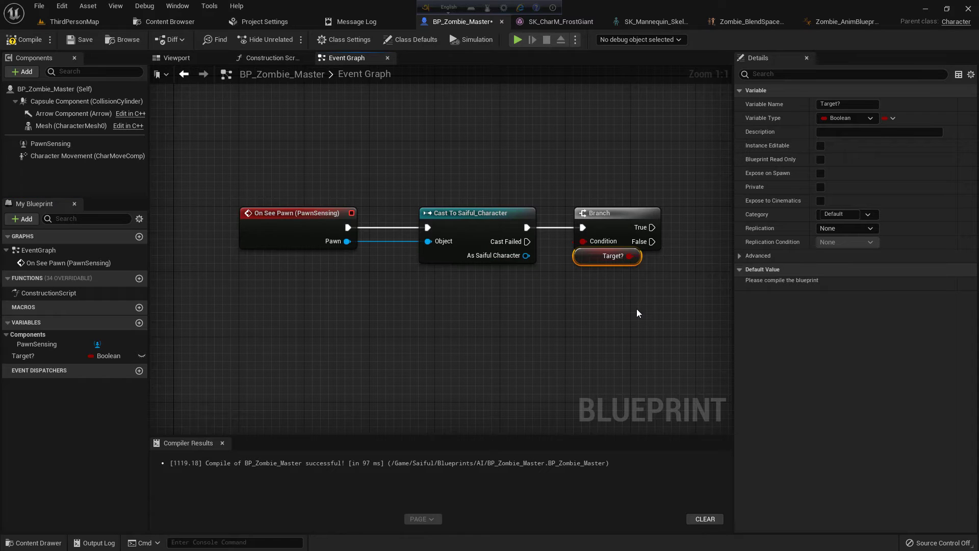
# Step: Add a Custom Event node to the graph
pyautogui.moveTo(643, 310); pyautogui.dragTo(645, 282, button='right')
pyautogui.rightClick(294, 329)
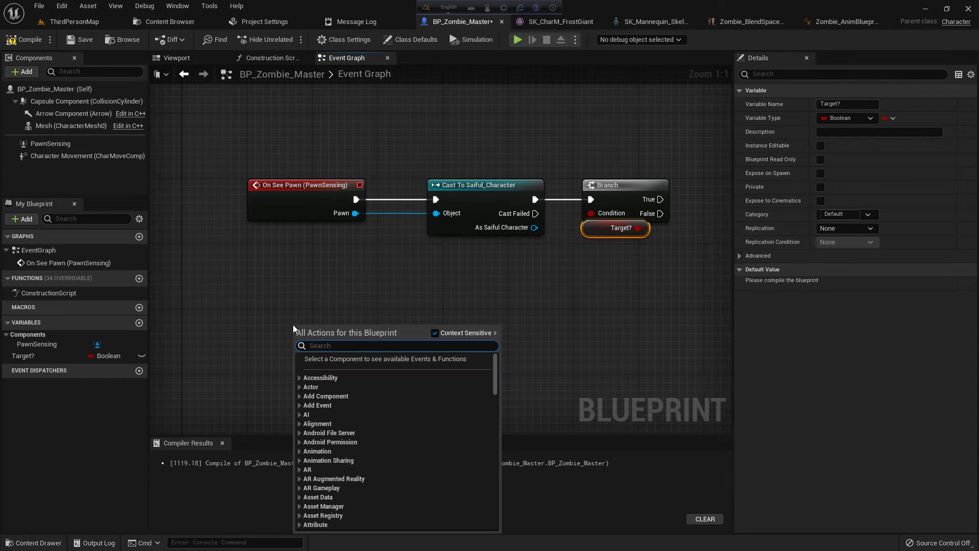
pyautogui.write('custom event')
pyautogui.press('Return')
pyautogui.write('Attack o')
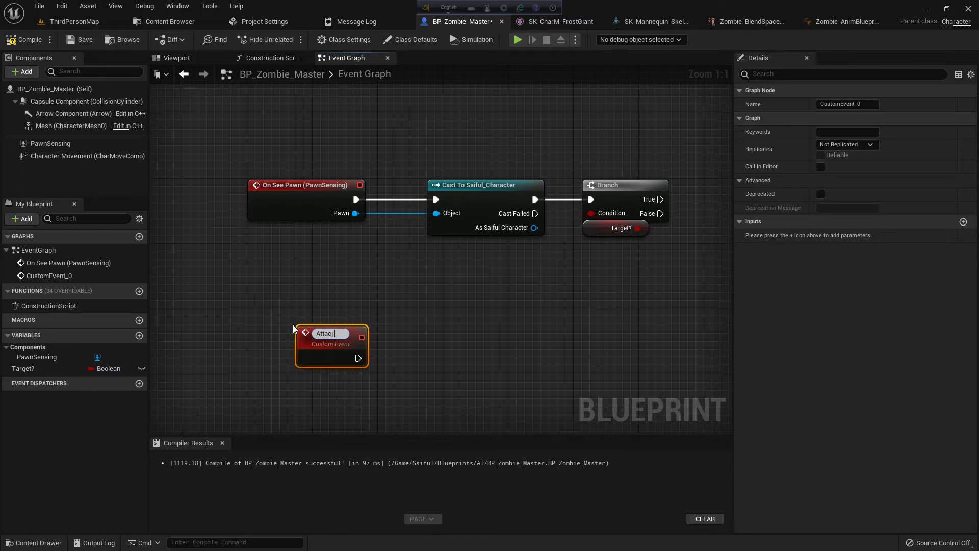
pyautogui.write('n P')
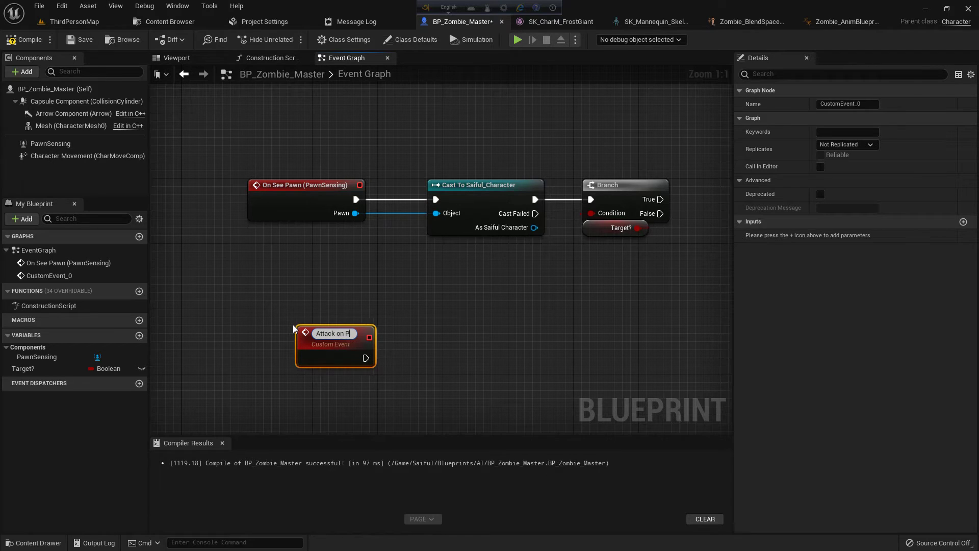
pyautogui.write('layer')
# Step: Confirm the event name 'Attack on Player' and wire an Attack On Player call to the Branch's False output
pyautogui.press('Return')
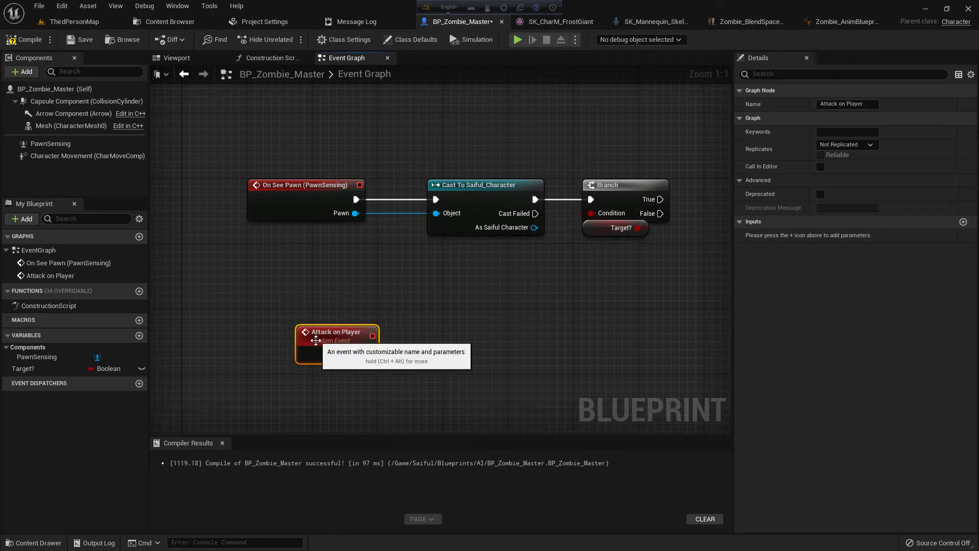
pyautogui.moveTo(313, 336); pyautogui.dragTo(260, 322)
pyautogui.moveTo(699, 267); pyautogui.dragTo(572, 280, button='right')
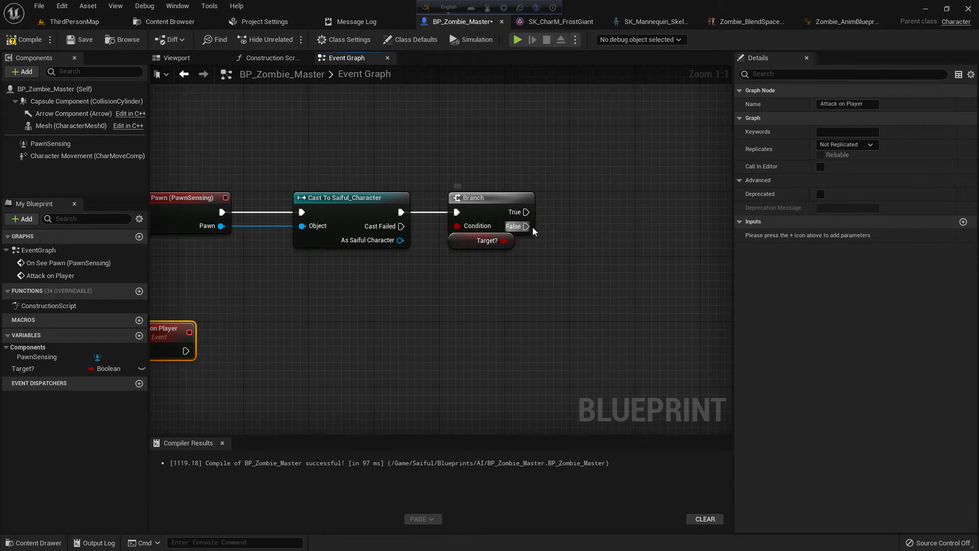
pyautogui.moveTo(527, 227); pyautogui.dragTo(607, 223)
pyautogui.write('attac')
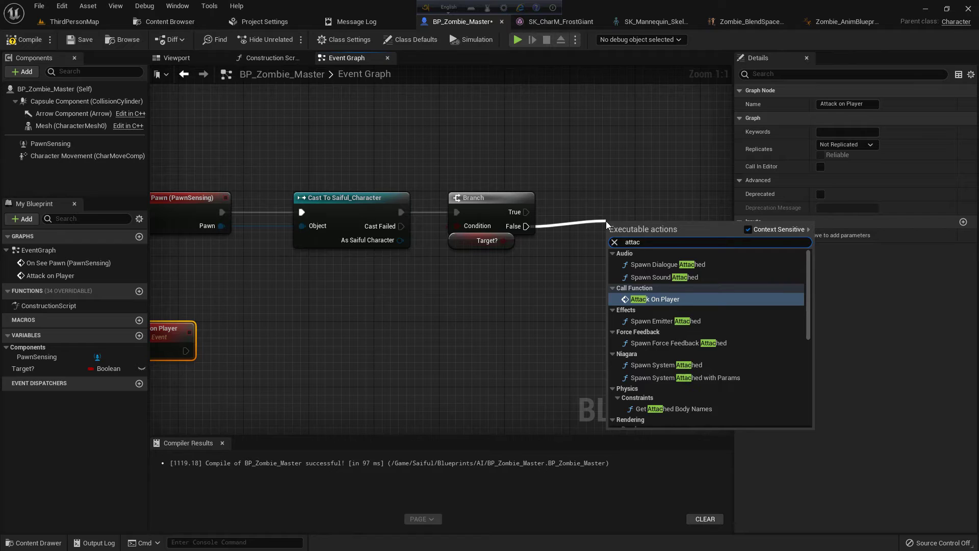
pyautogui.press('Return')
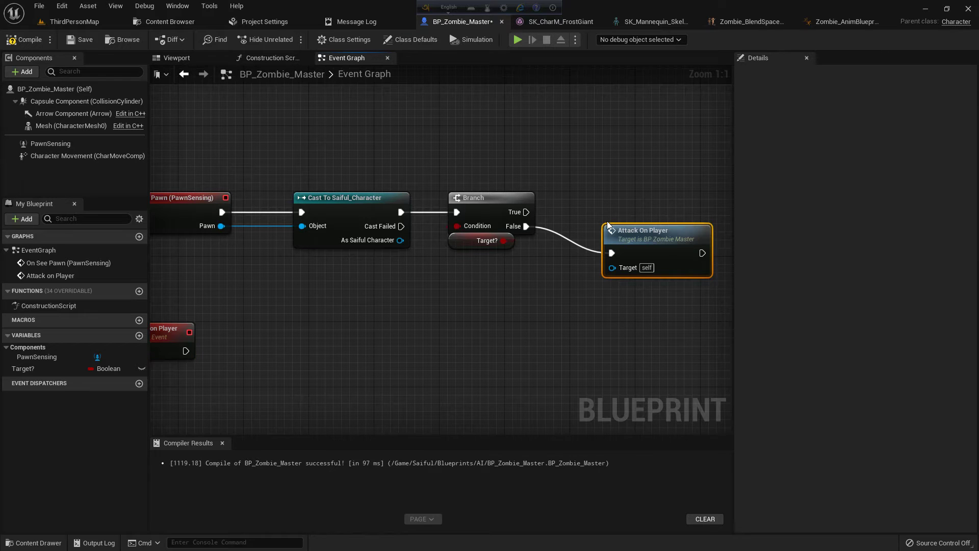
pyautogui.moveTo(652, 257); pyautogui.dragTo(618, 212)
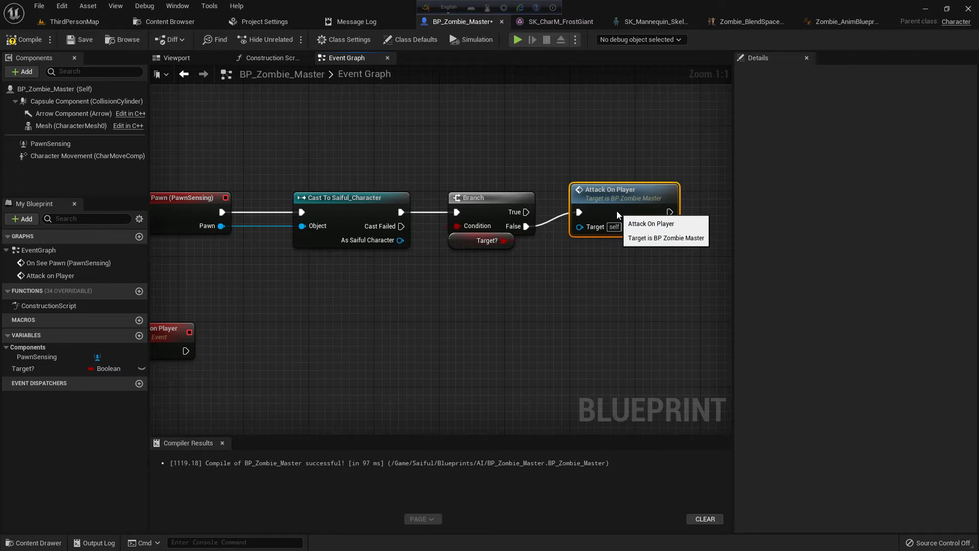
pyautogui.click(579, 163)
pyautogui.press('Home')
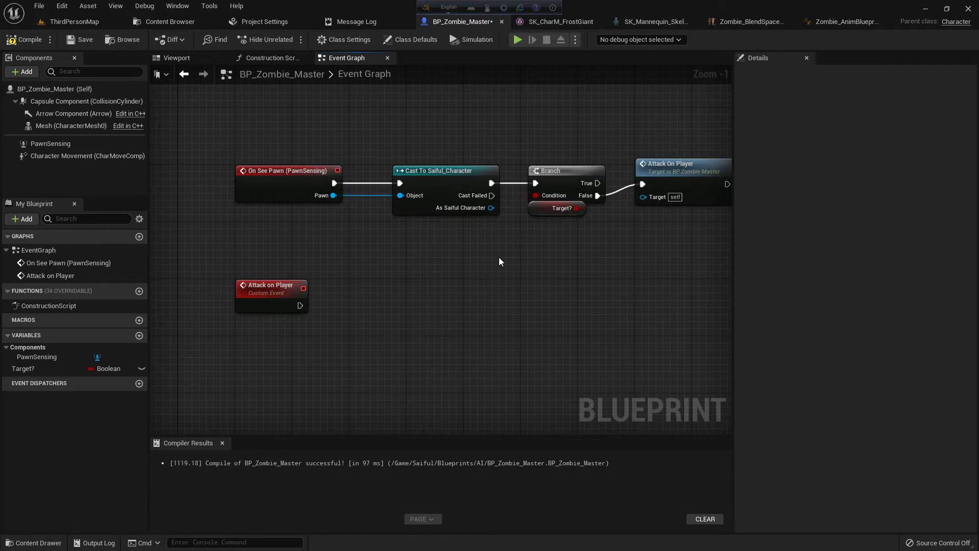
# Step: Add an AI MoveTo node driven by the Attack on Player event's exec output
pyautogui.moveTo(387, 318); pyautogui.dragTo(419, 277, button='right')
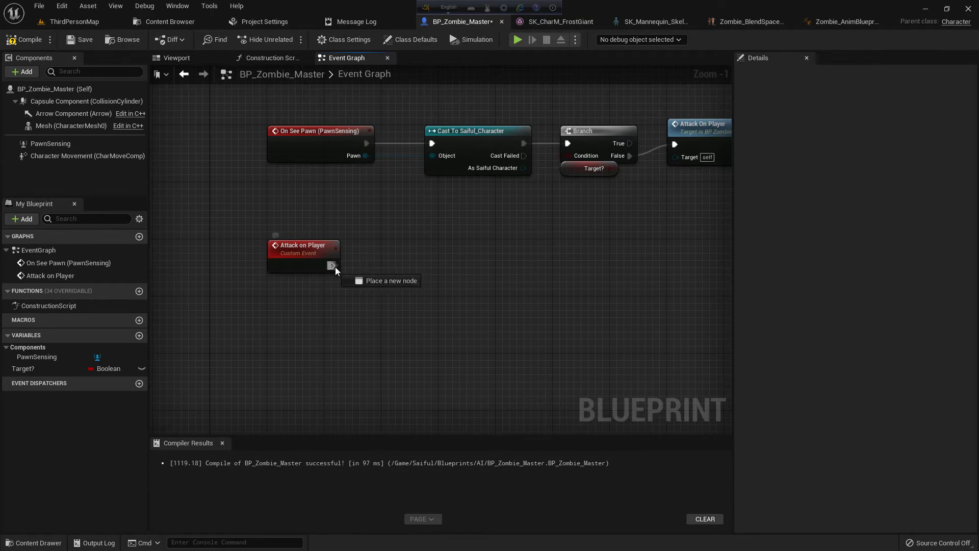
pyautogui.moveTo(330, 264); pyautogui.dragTo(394, 268)
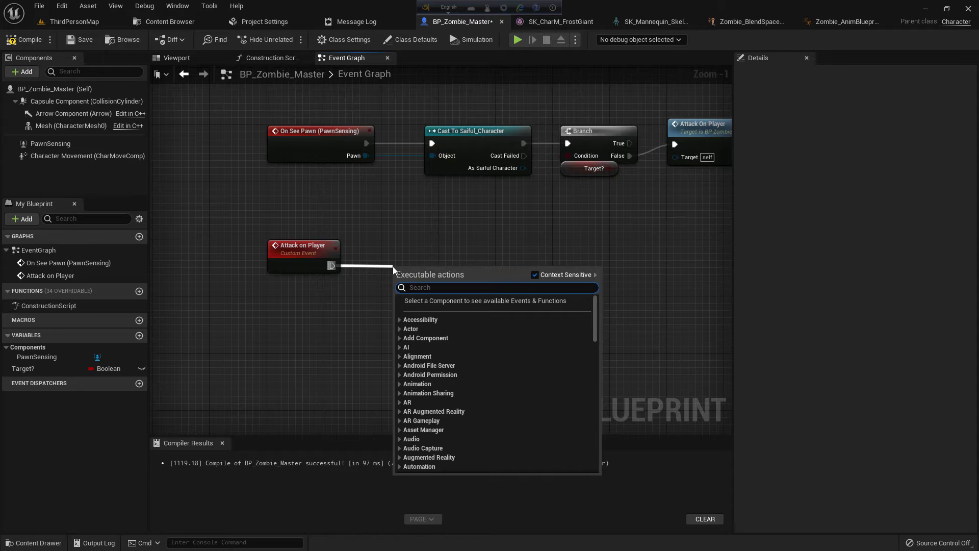
pyautogui.write('ai mo')
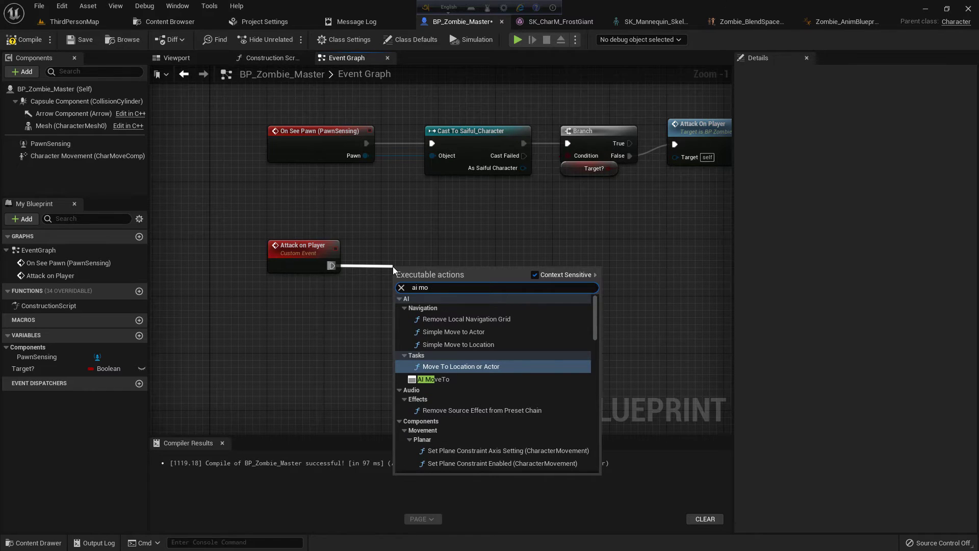
pyautogui.write('ve to')
pyautogui.press('Down')
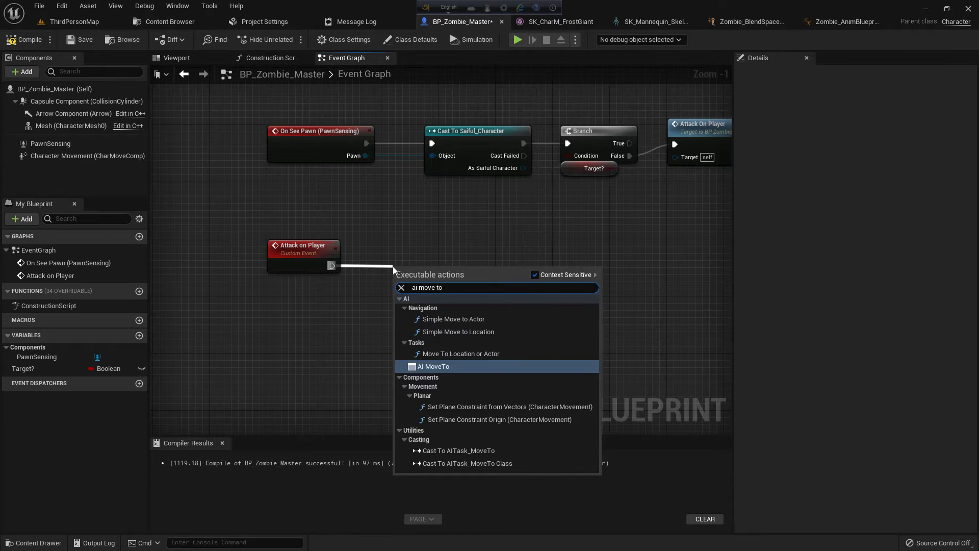
pyautogui.press('Return')
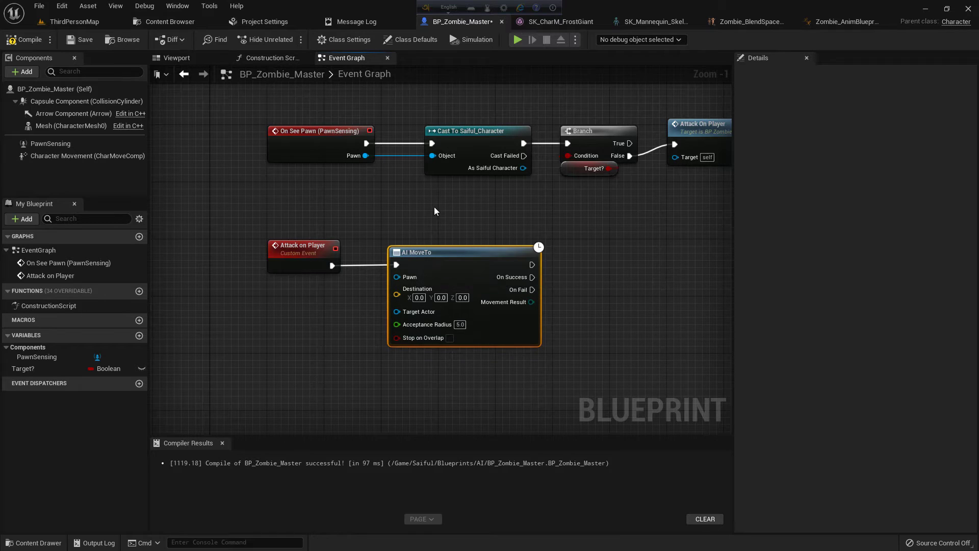
pyautogui.moveTo(384, 222); pyautogui.dragTo(388, 361, button='right')
# Step: On Event BeginPlay, get the player character and cast it to Saiful_Character
pyautogui.rightClick(284, 174)
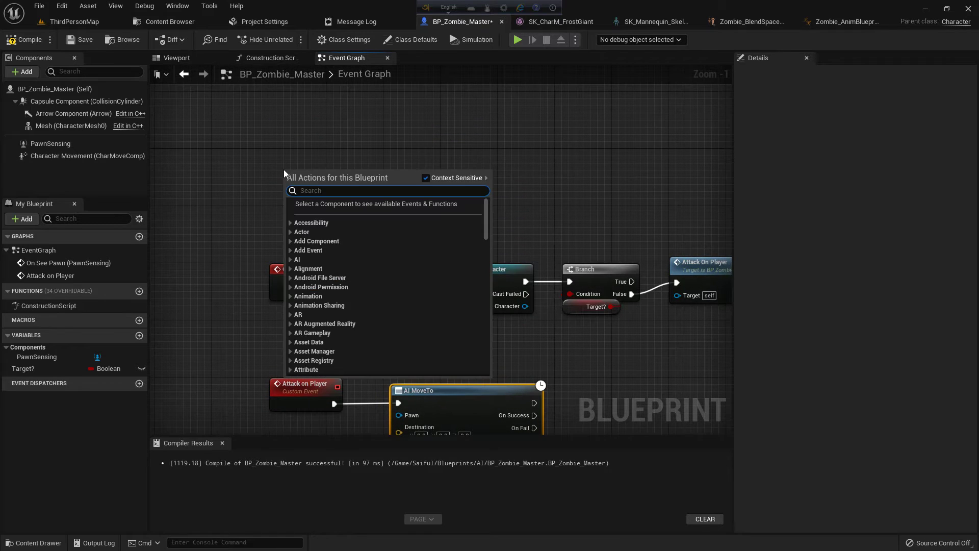
pyautogui.write('event begin')
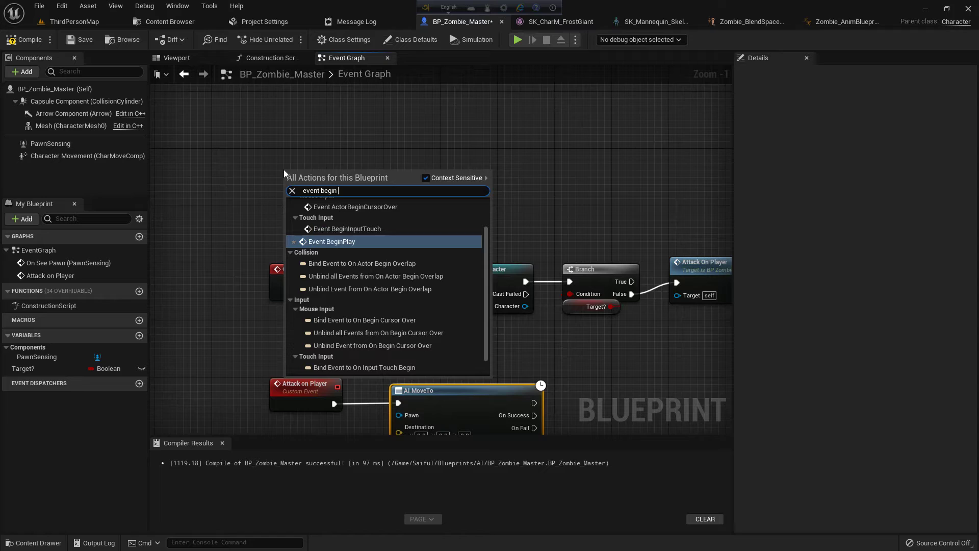
pyautogui.press('Return')
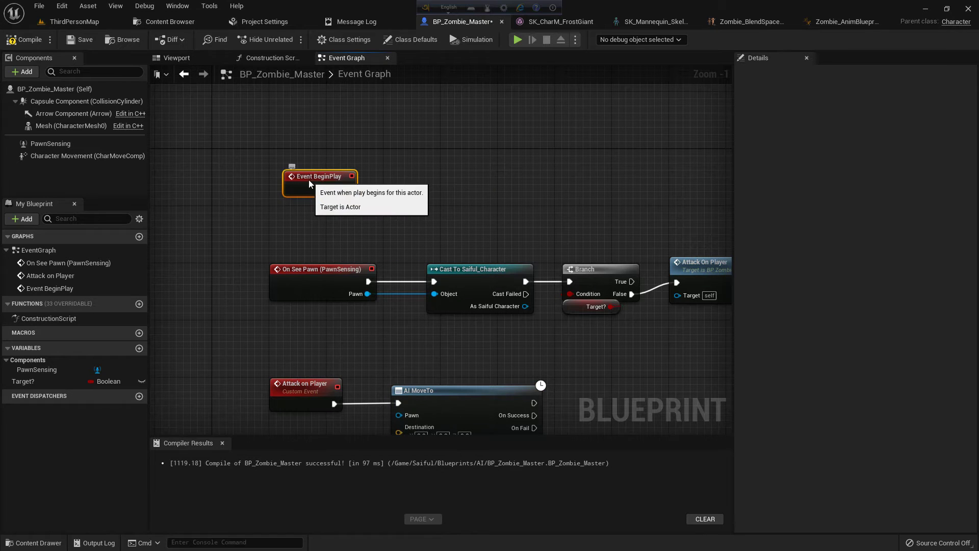
pyautogui.moveTo(316, 178); pyautogui.dragTo(301, 156)
pyautogui.rightClick(320, 197)
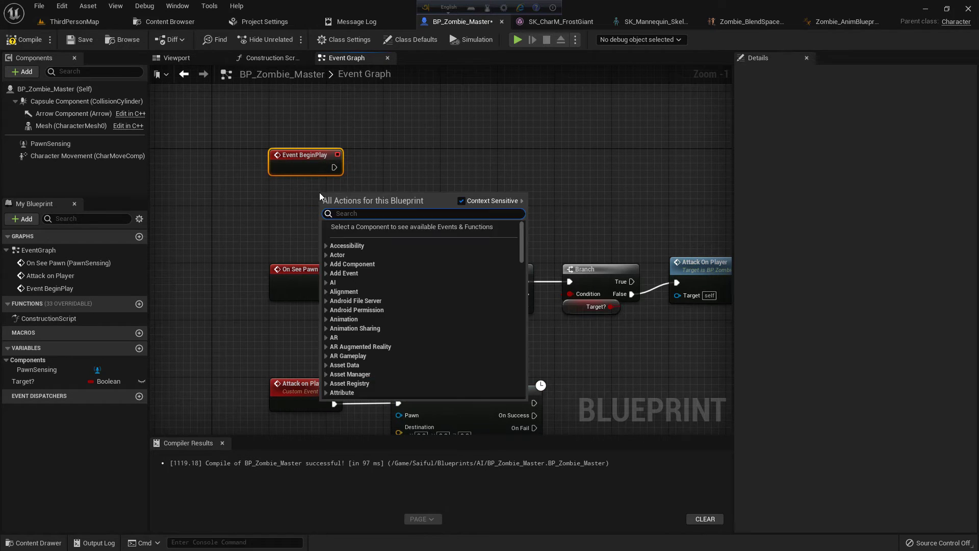
pyautogui.write('get player char')
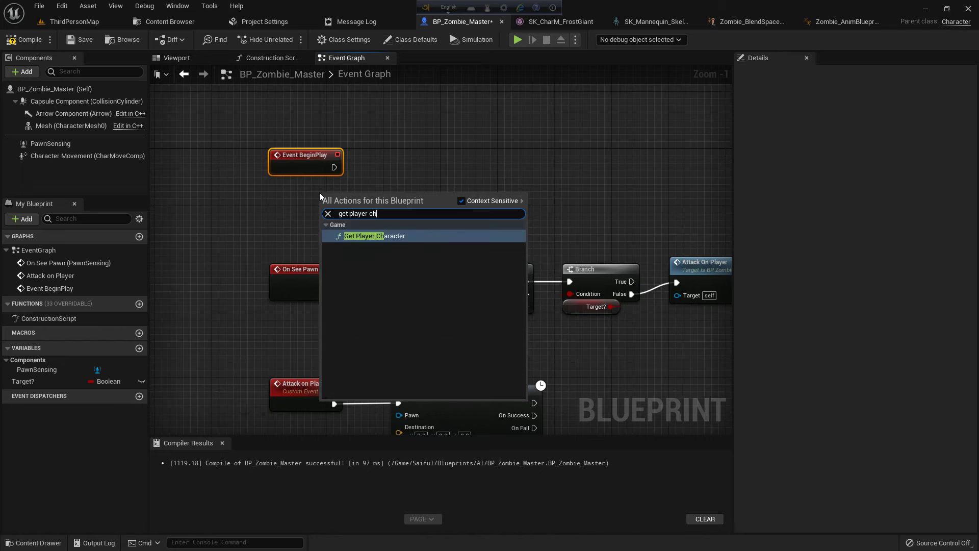
pyautogui.press('Return')
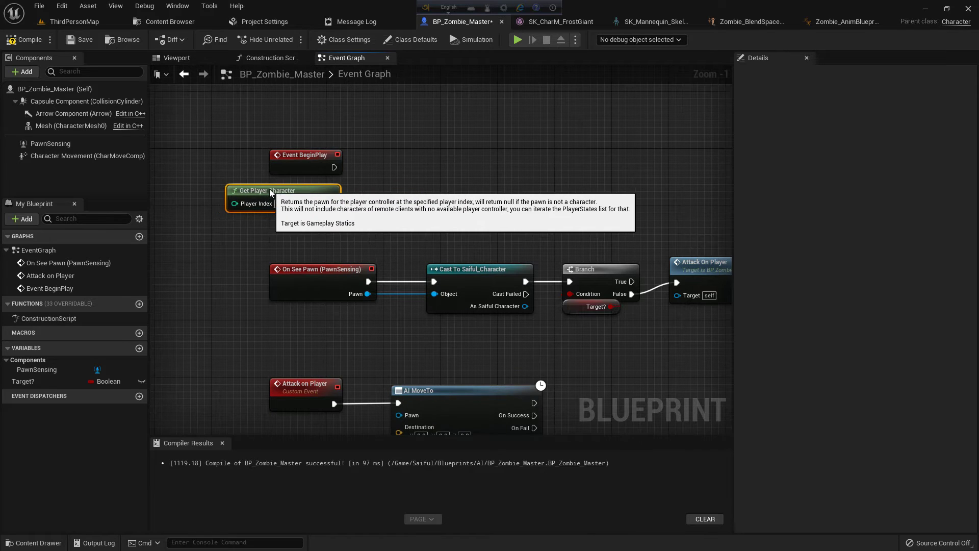
pyautogui.moveTo(331, 203); pyautogui.dragTo(384, 171)
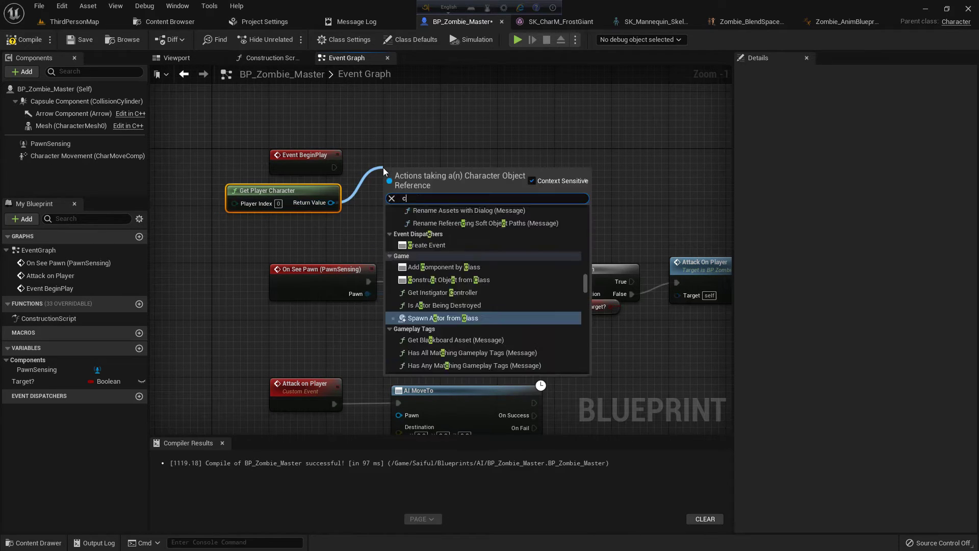
pyautogui.write('cast to sai')
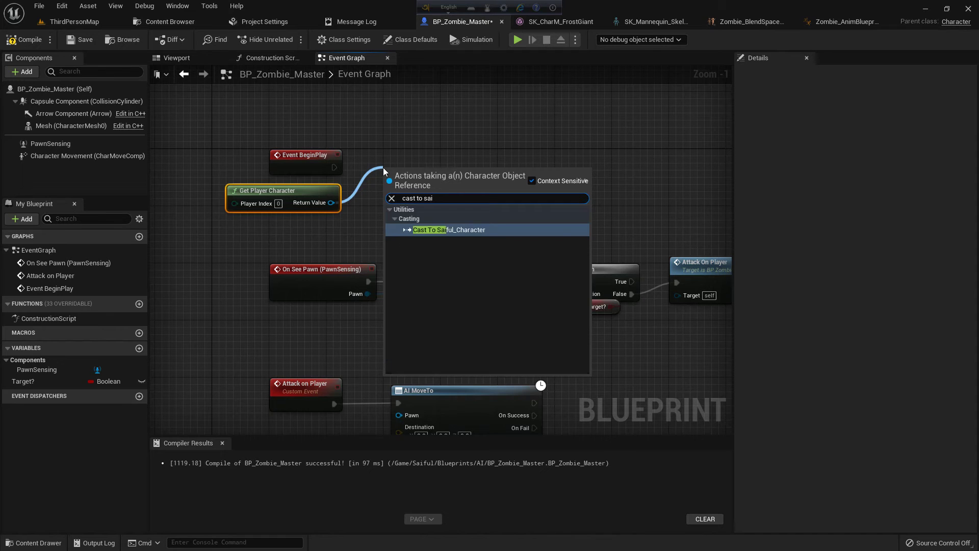
pyautogui.press('Return')
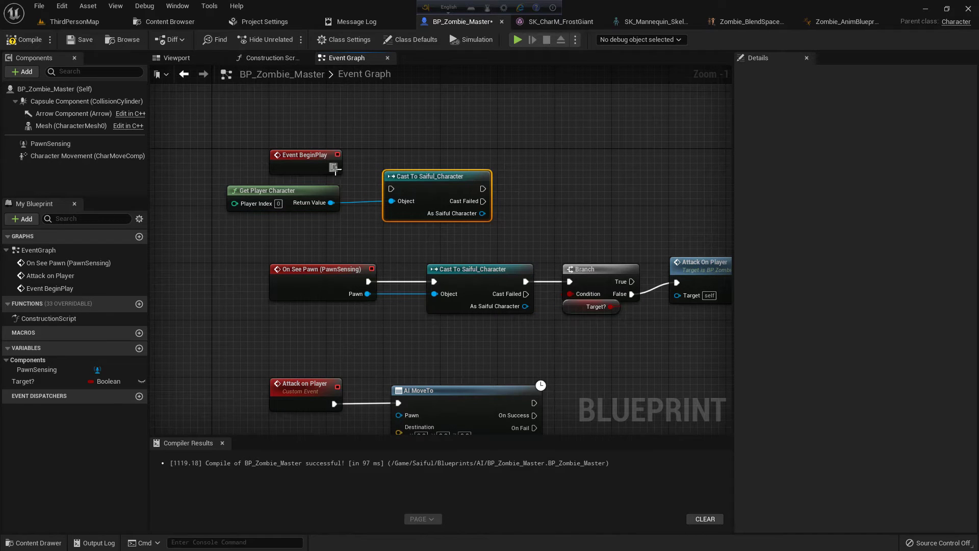
pyautogui.moveTo(334, 168); pyautogui.dragTo(392, 189)
# Step: Promote the cast result to a new variable named Player and drop a Player getter near AI MoveTo
pyautogui.moveTo(516, 184); pyautogui.dragTo(409, 177, button='right')
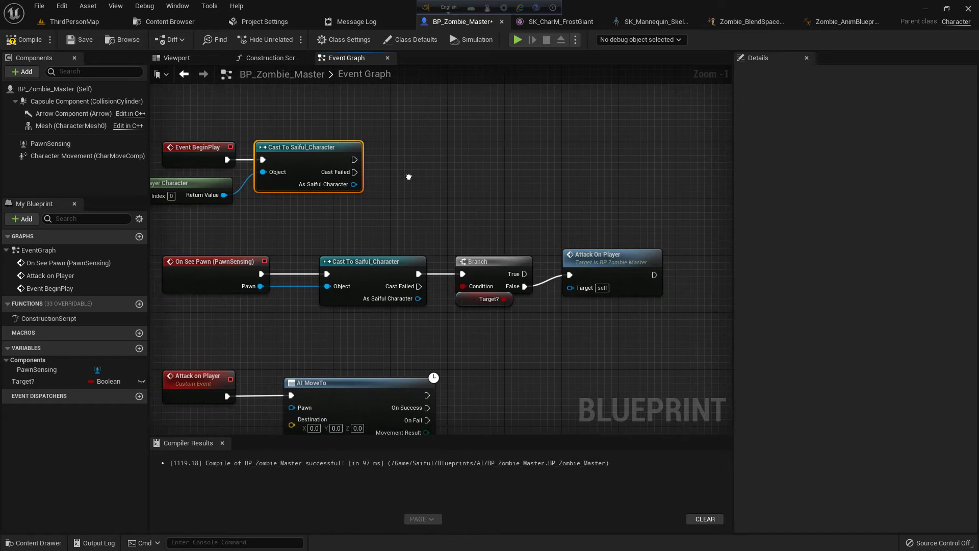
pyautogui.moveTo(337, 155); pyautogui.dragTo(419, 167)
pyautogui.click(459, 229)
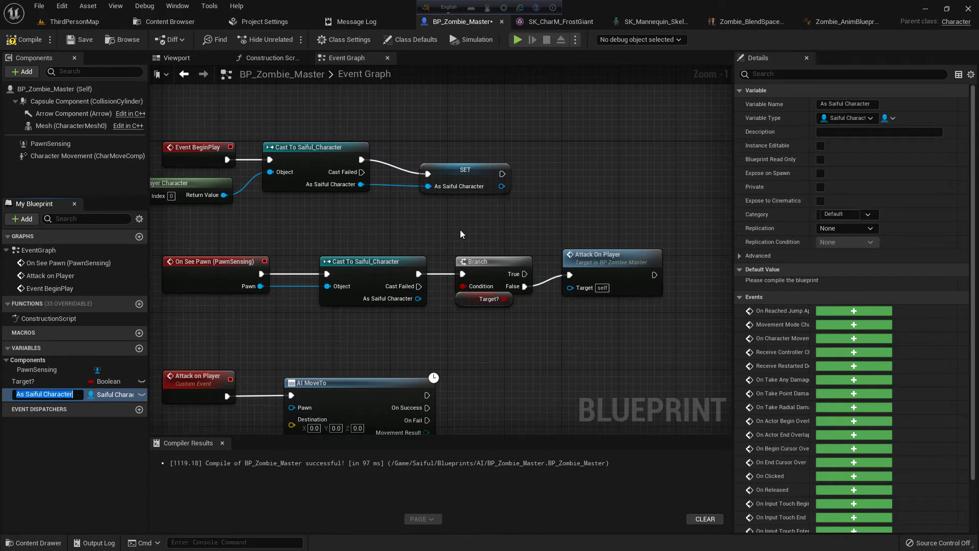
pyautogui.write('Player')
pyautogui.press('Return')
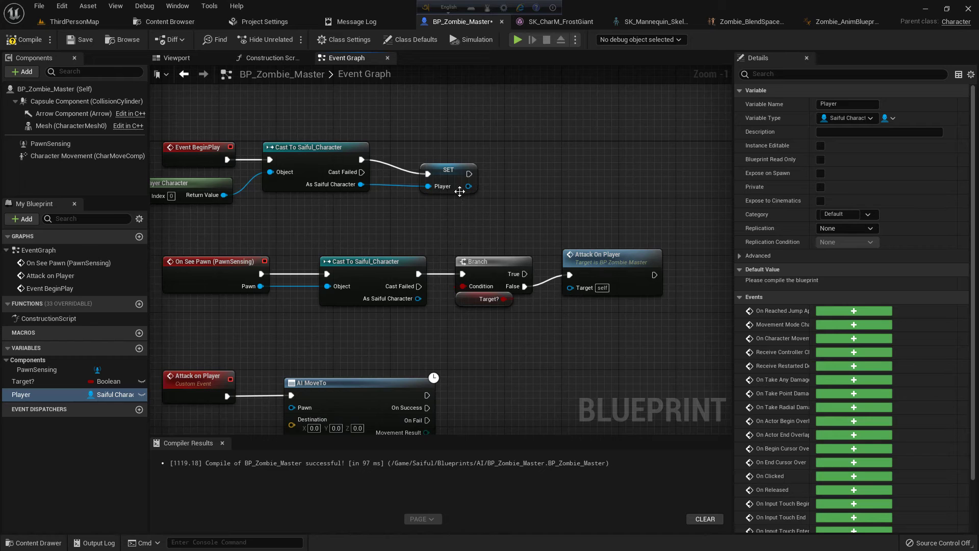
pyautogui.moveTo(306, 345); pyautogui.dragTo(334, 169, button='right')
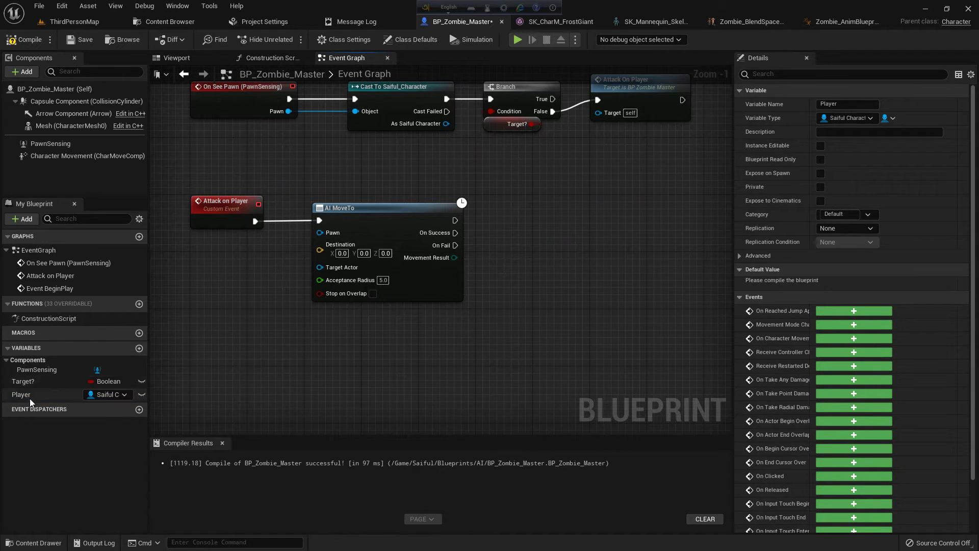
pyautogui.moveTo(23, 395); pyautogui.dragTo(187, 284)
# Step: Feed Self into AI MoveTo's Pawn and the Player getter into its Target Actor
pyautogui.click(209, 300)
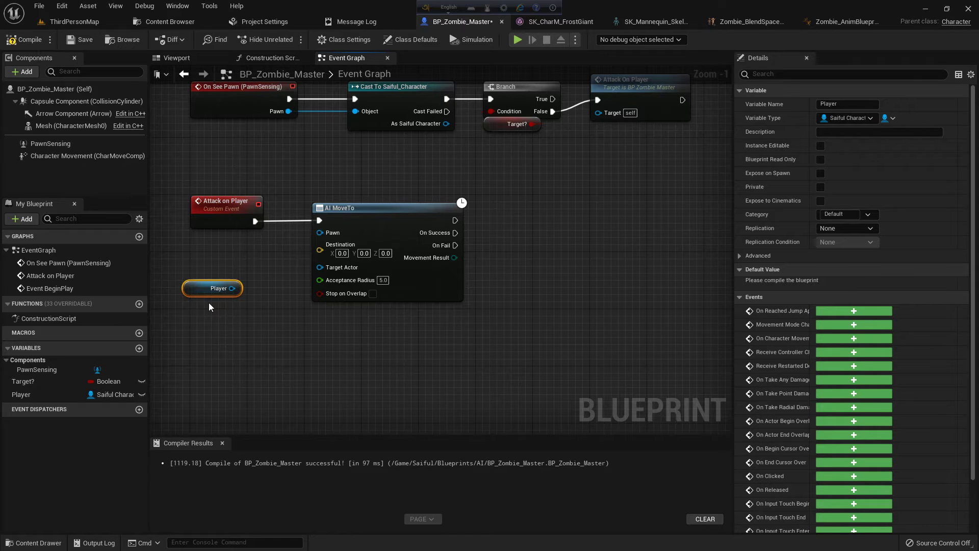
pyautogui.moveTo(320, 233); pyautogui.dragTo(236, 248)
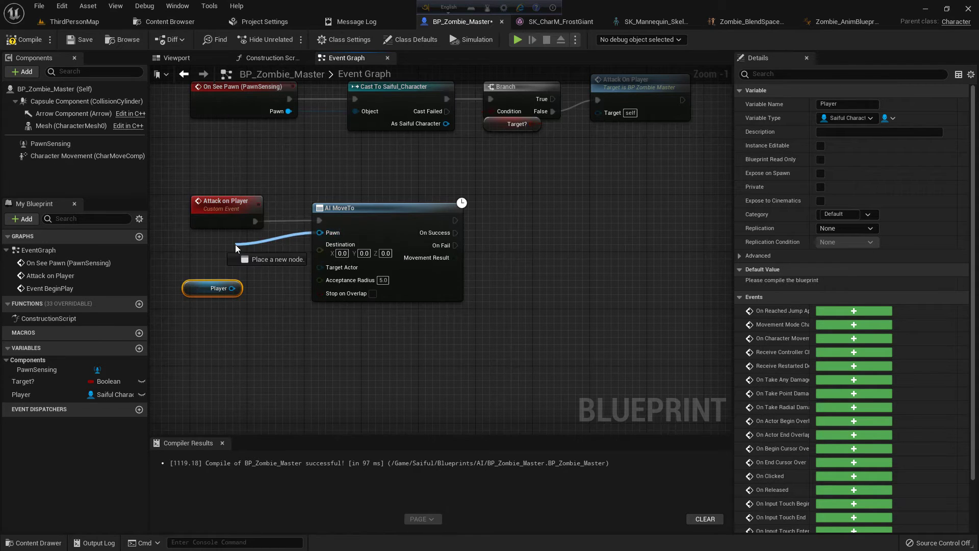
pyautogui.write('self')
pyautogui.press('Return')
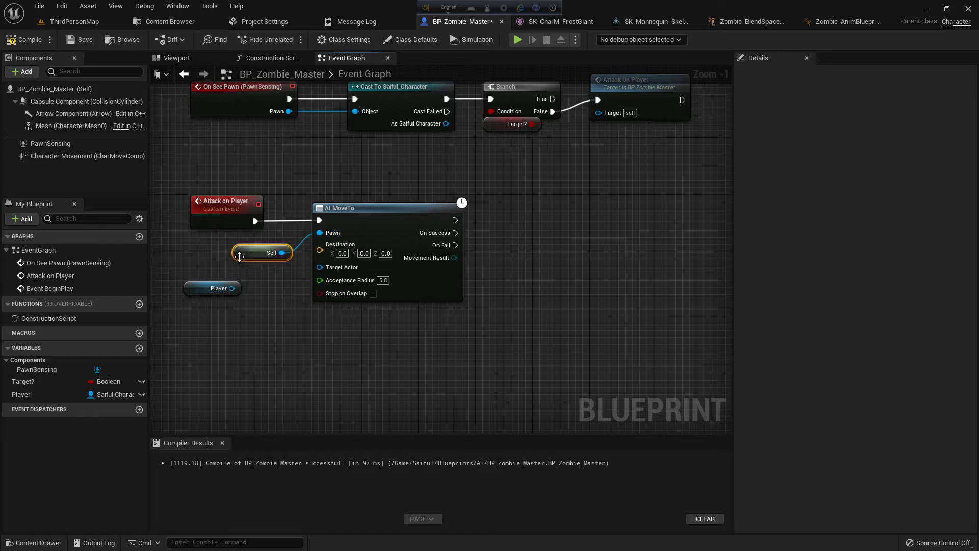
pyautogui.moveTo(239, 257); pyautogui.dragTo(211, 242)
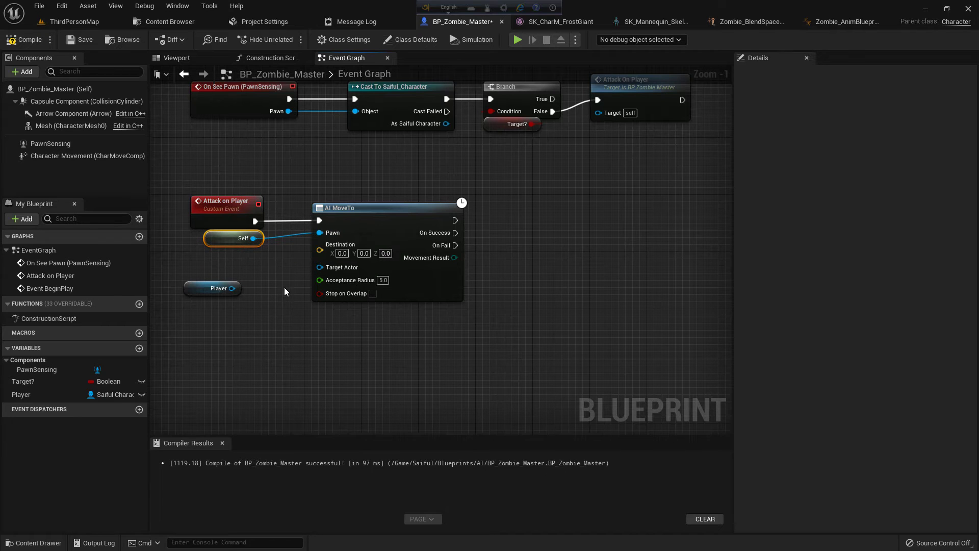
pyautogui.moveTo(284, 293); pyautogui.dragTo(289, 250, button='right')
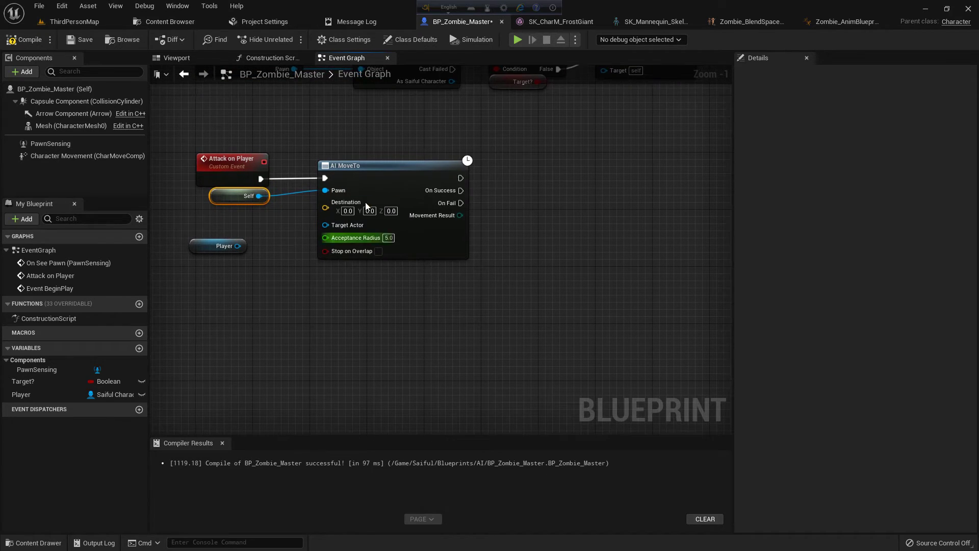
pyautogui.moveTo(372, 199); pyautogui.dragTo(414, 184, button='right')
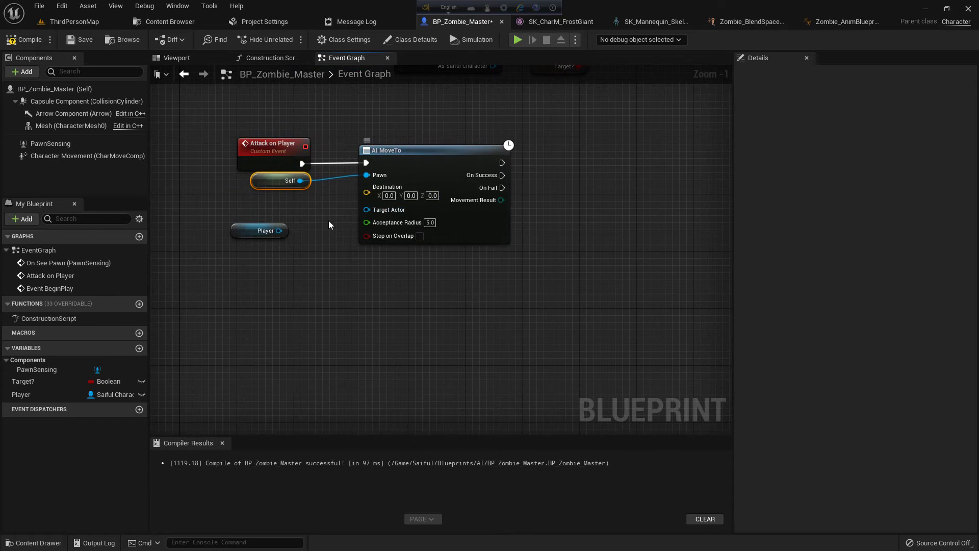
pyautogui.moveTo(279, 231); pyautogui.dragTo(366, 210)
pyautogui.moveTo(239, 233); pyautogui.dragTo(260, 214)
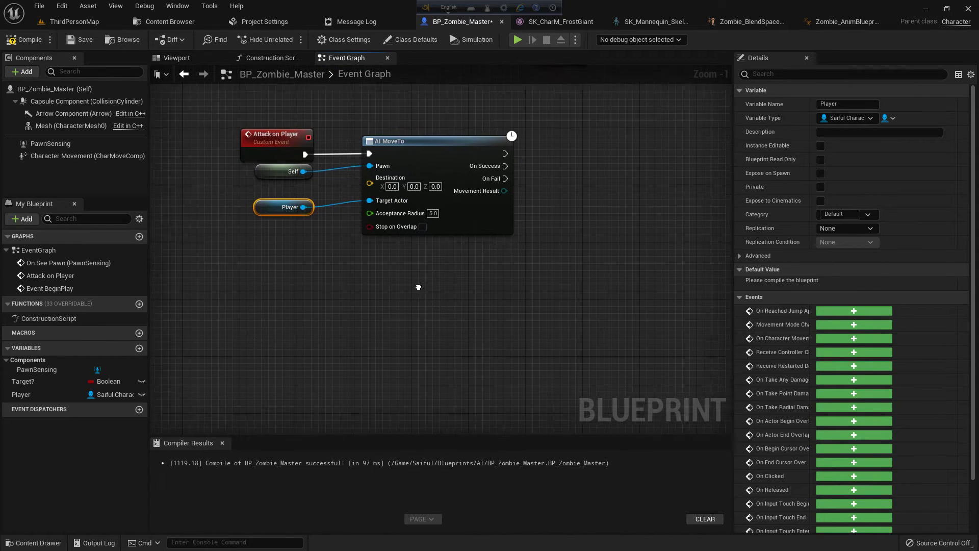
# Step: Get the Player's actor location and feed it into AI MoveTo's Destination
pyautogui.moveTo(418, 287); pyautogui.dragTo(422, 276, button='right')
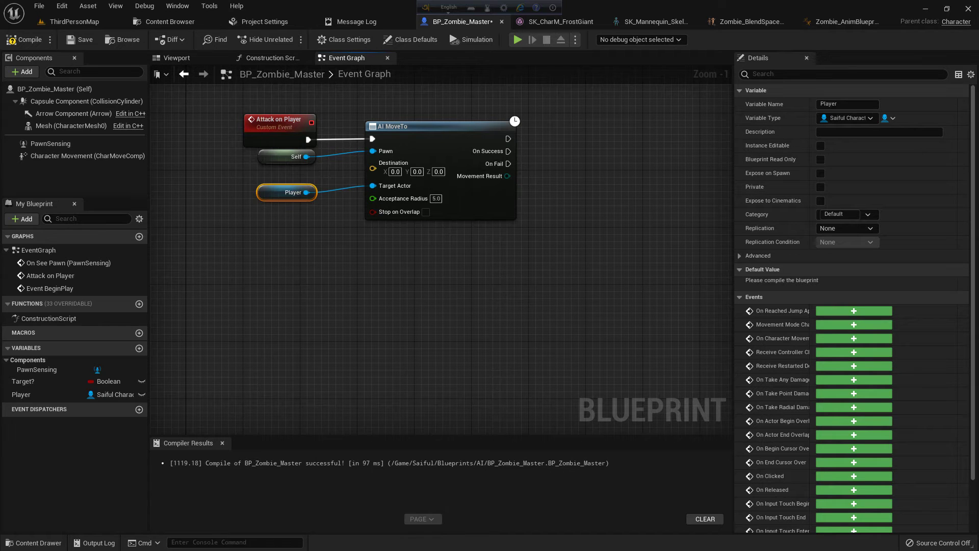
pyautogui.moveTo(363, 274); pyautogui.dragTo(332, 269, button='right')
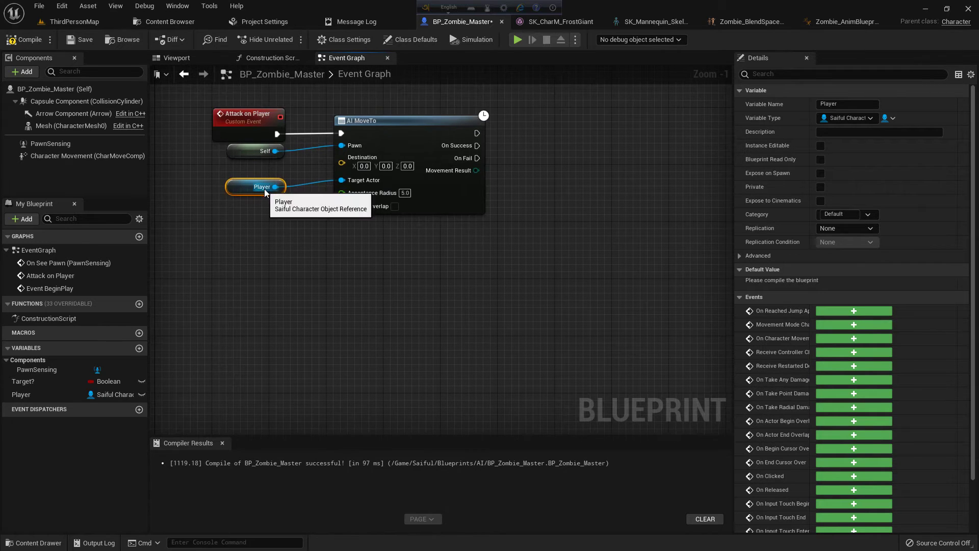
pyautogui.moveTo(274, 187); pyautogui.dragTo(316, 227)
pyautogui.write('get')
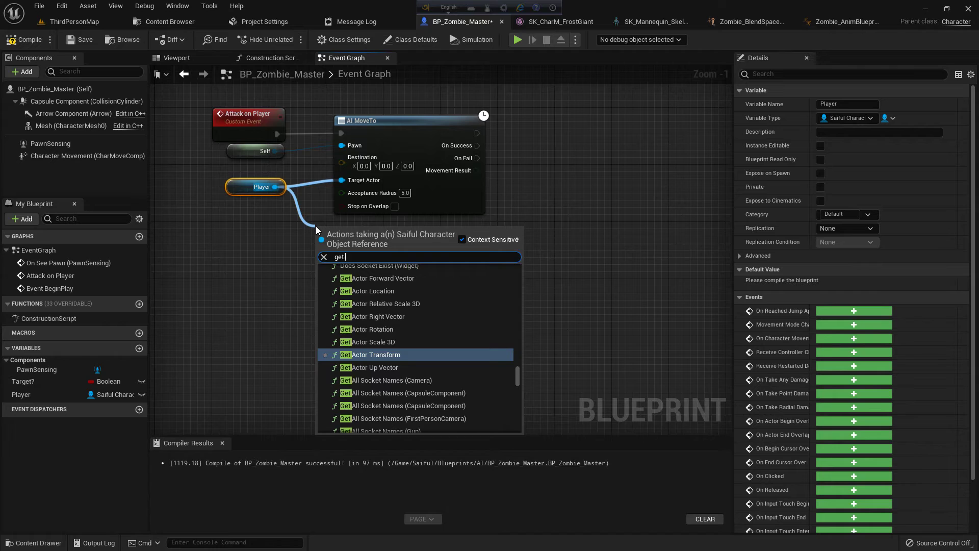
pyautogui.write(' actor loc')
pyautogui.click(381, 279)
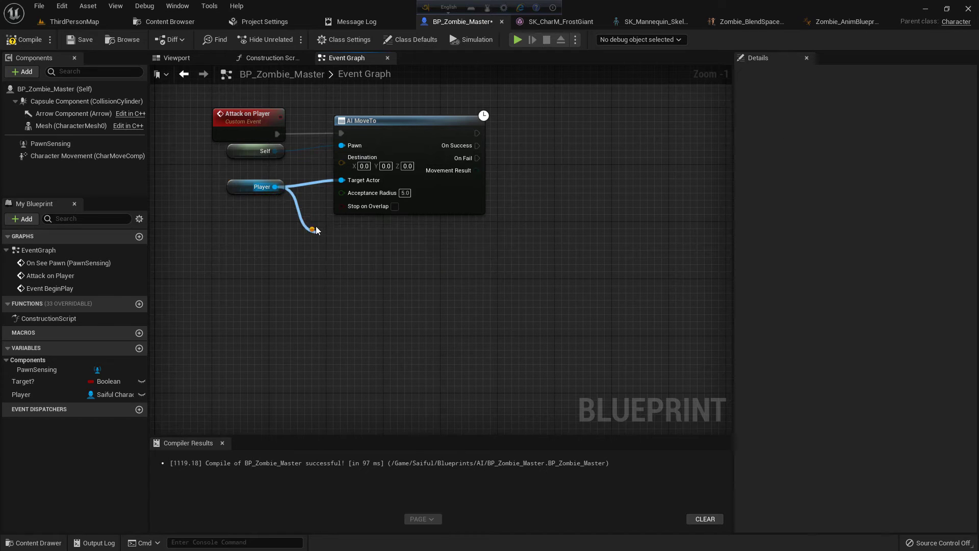
pyautogui.moveTo(383, 154); pyautogui.dragTo(323, 204, button='right')
pyautogui.click(360, 183)
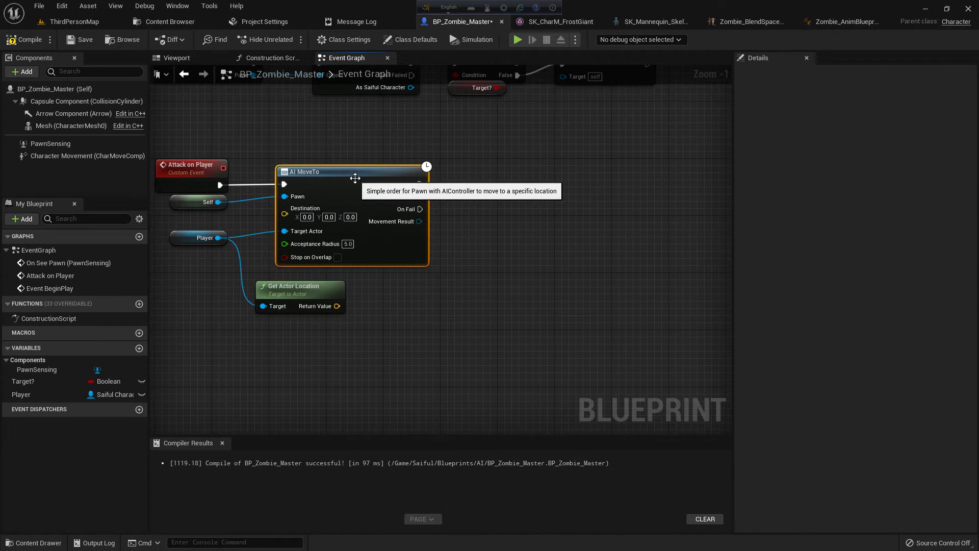
pyautogui.moveTo(356, 178); pyautogui.dragTo(470, 178)
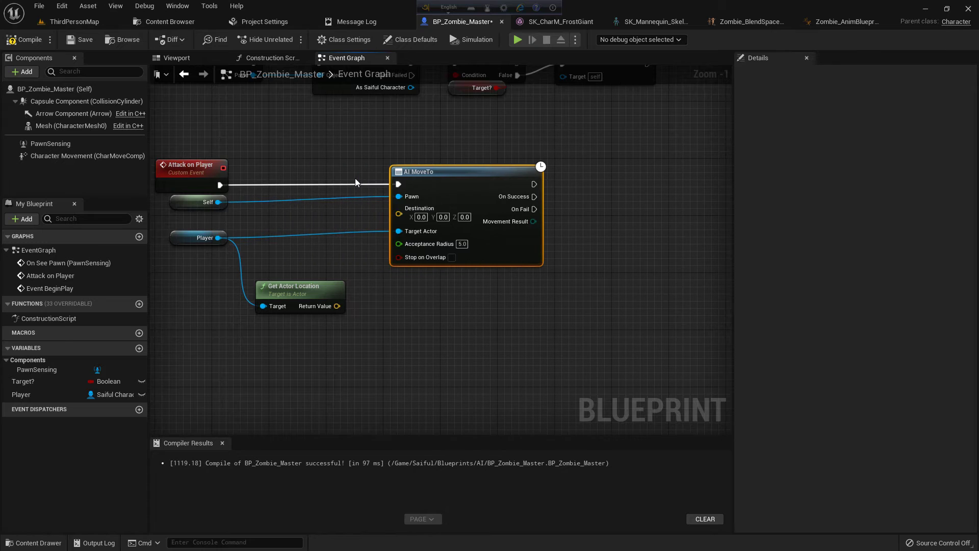
pyautogui.moveTo(331, 301)
pyautogui.mouseDown()
pyautogui.moveTo(324, 223)
pyautogui.moveTo(398, 214)
pyautogui.mouseUp()
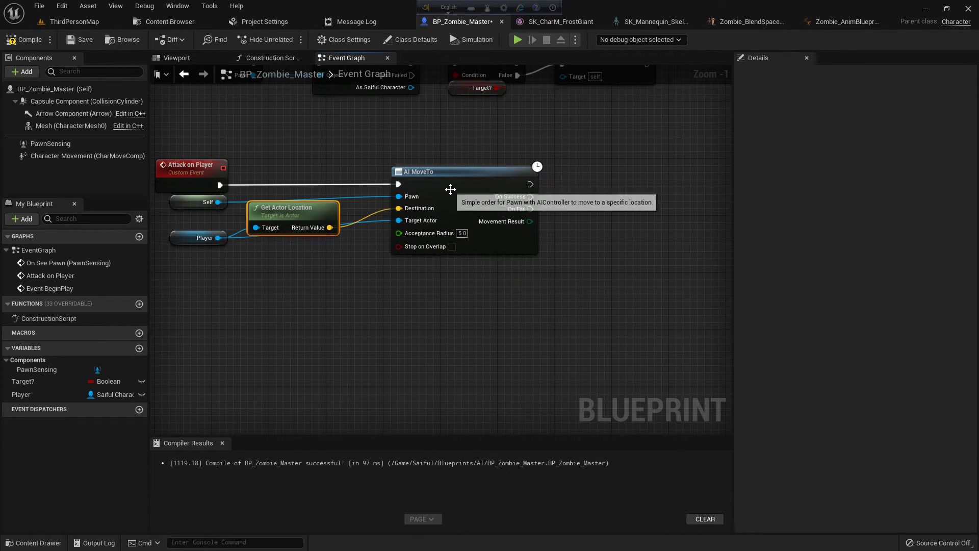
pyautogui.moveTo(451, 195); pyautogui.dragTo(441, 195)
pyautogui.moveTo(303, 216); pyautogui.dragTo(311, 266)
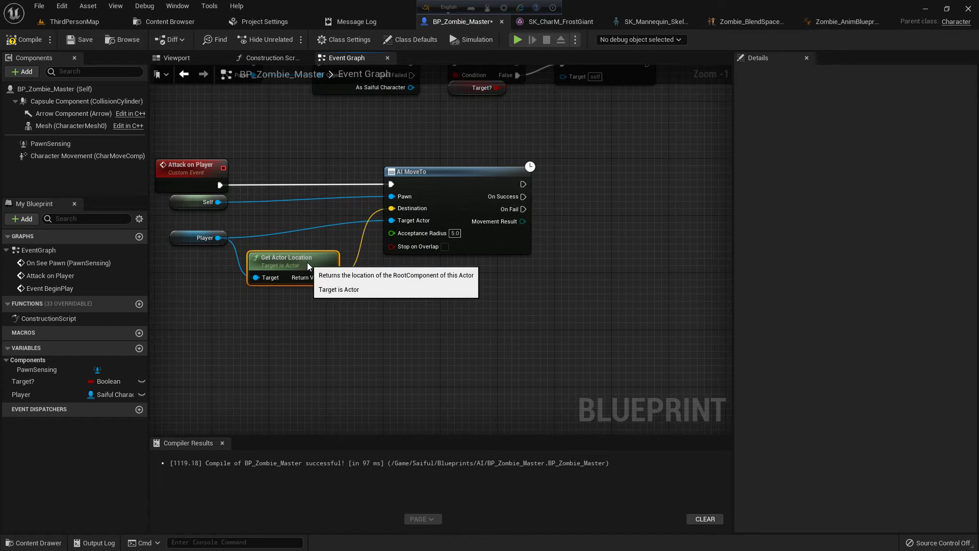
pyautogui.moveTo(424, 292); pyautogui.dragTo(240, 298, button='right')
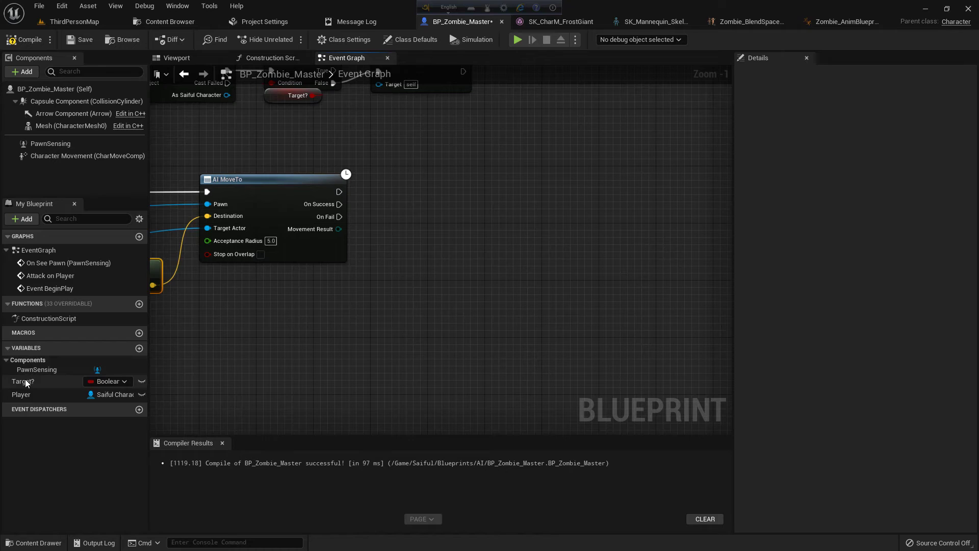
# Step: Set Target? to true on AI MoveTo's On Success, straighten the wire, and add a Mesh getter
pyautogui.moveTo(26, 383)
pyautogui.keyDown('alt'); pyautogui.mouseDown()
pyautogui.moveTo(366, 191)
pyautogui.moveTo(423, 217)
pyautogui.mouseUp(); pyautogui.keyUp('alt')
pyautogui.click(419, 218)
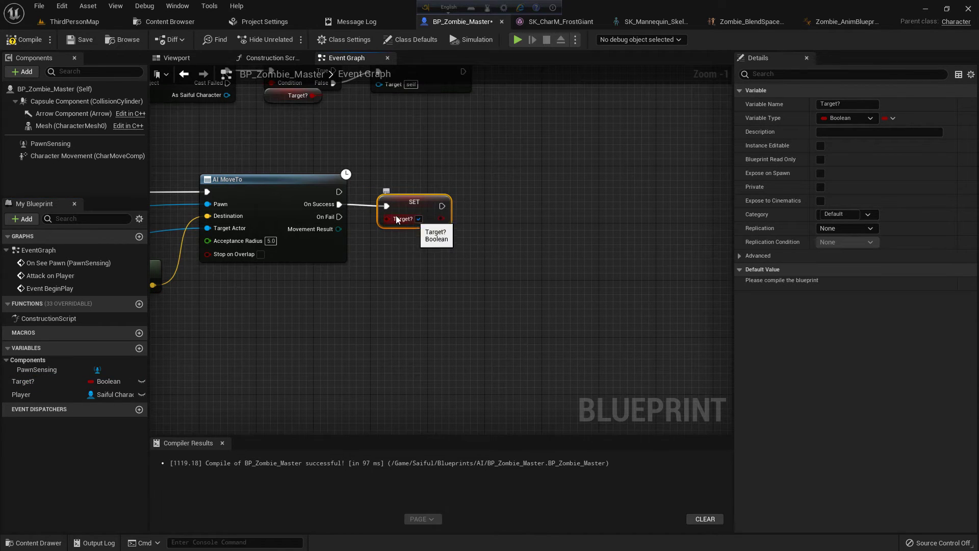
pyautogui.rightClick(337, 207)
pyautogui.moveTo(382, 267)
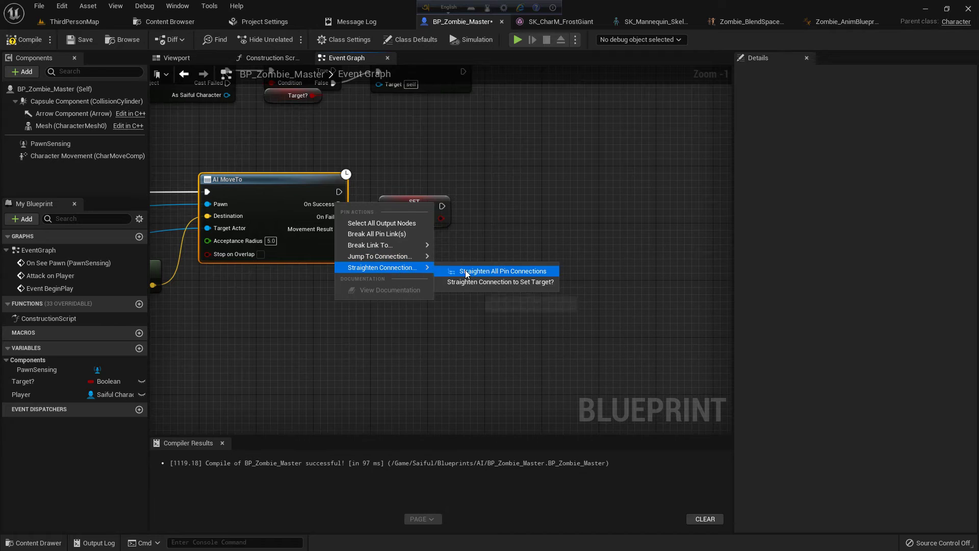
pyautogui.click(466, 271)
pyautogui.moveTo(466, 273)
pyautogui.mouseDown(button='right')
pyautogui.moveTo(422, 245)
pyautogui.moveTo(462, 237)
pyautogui.mouseUp(button='right')
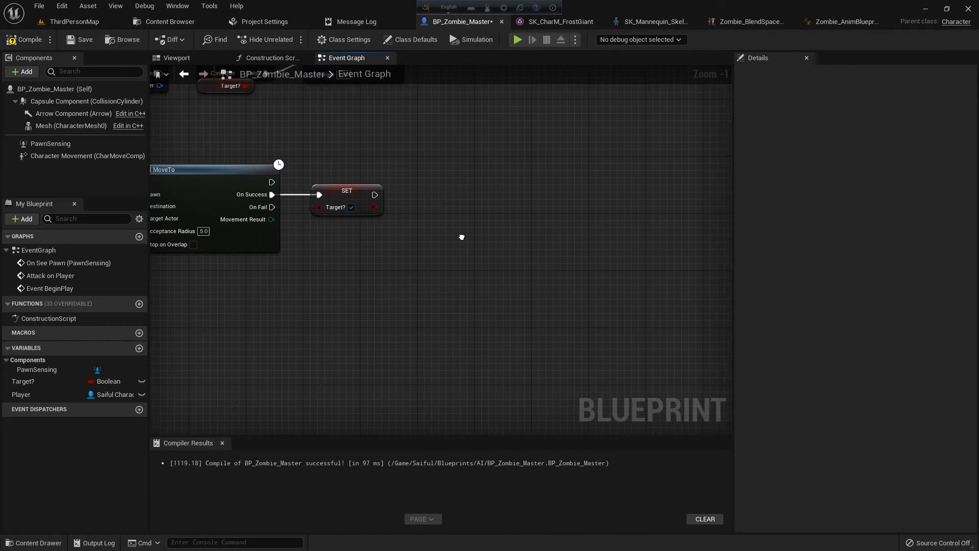
pyautogui.moveTo(70, 126); pyautogui.dragTo(329, 235)
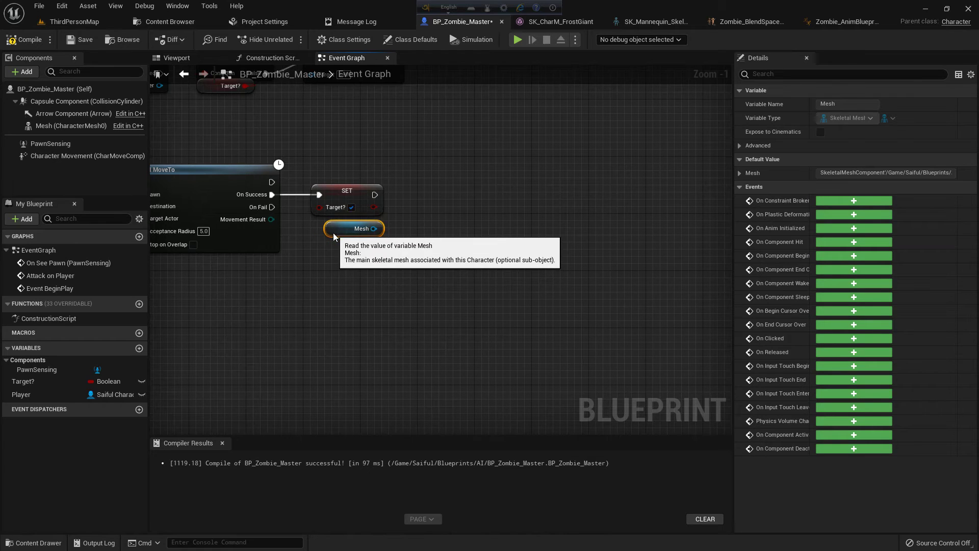
pyautogui.click(453, 244)
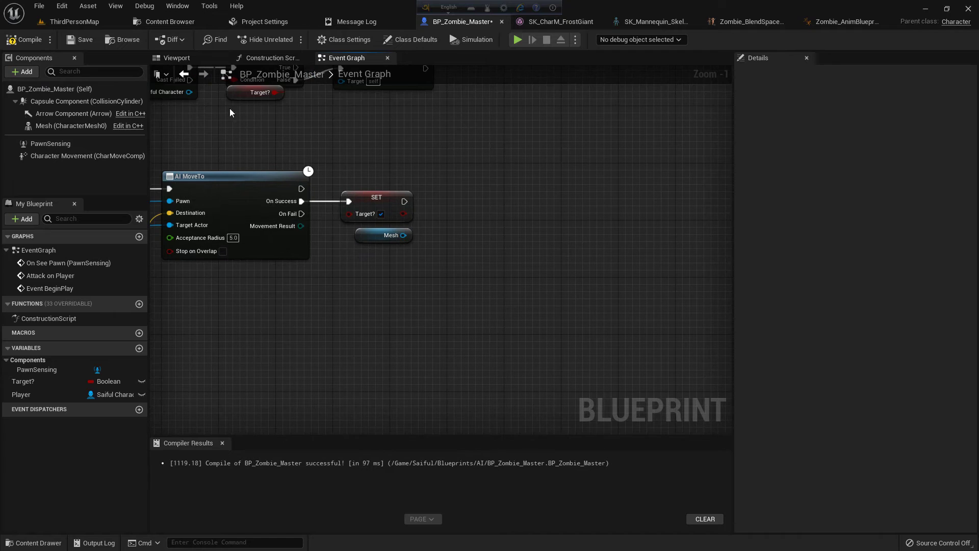
# Step: Compile the blueprint, switch to ThirdPersonMap and browse to the Saiful Animation folder
pyautogui.click(26, 39)
pyautogui.click(74, 22)
pyautogui.hotkey('ctrl', 'space')
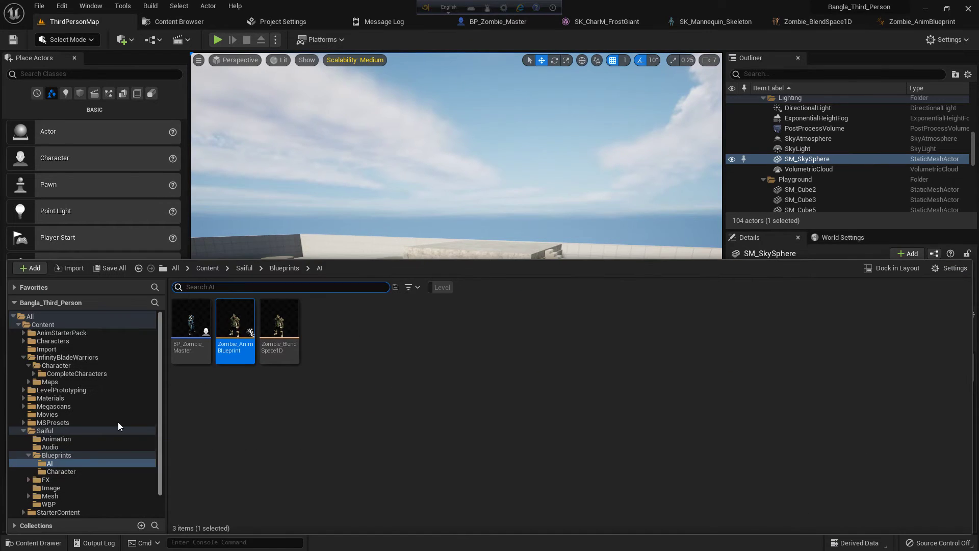
pyautogui.click(64, 431)
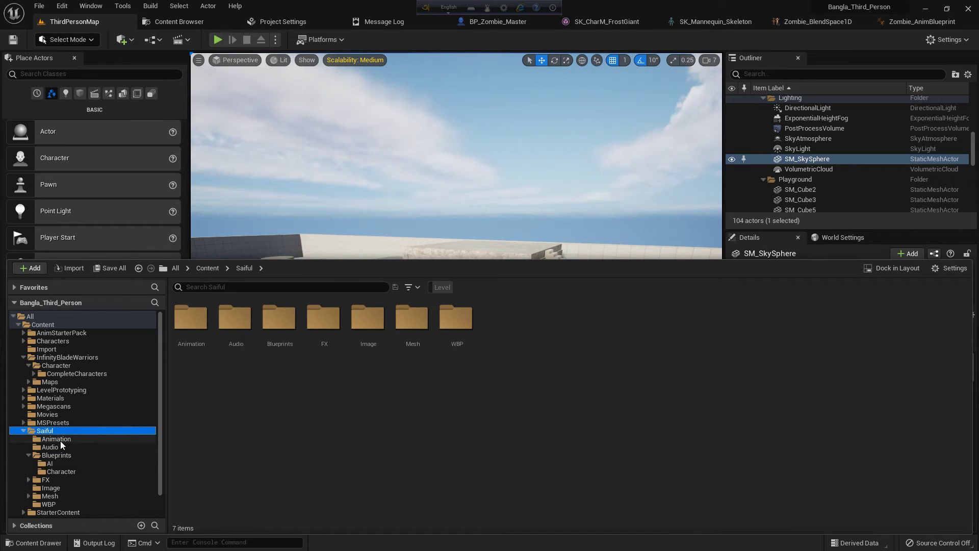
pyautogui.click(61, 439)
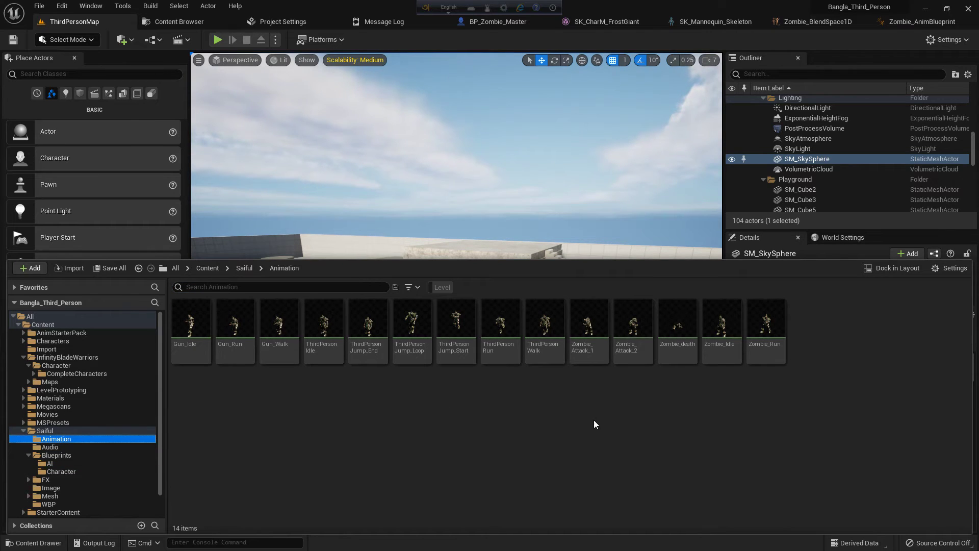
# Step: Create anim montages from the Zombie_Attack and Zombie_death animations and save the new assets
pyautogui.click(587, 348)
pyautogui.rightClick(587, 348)
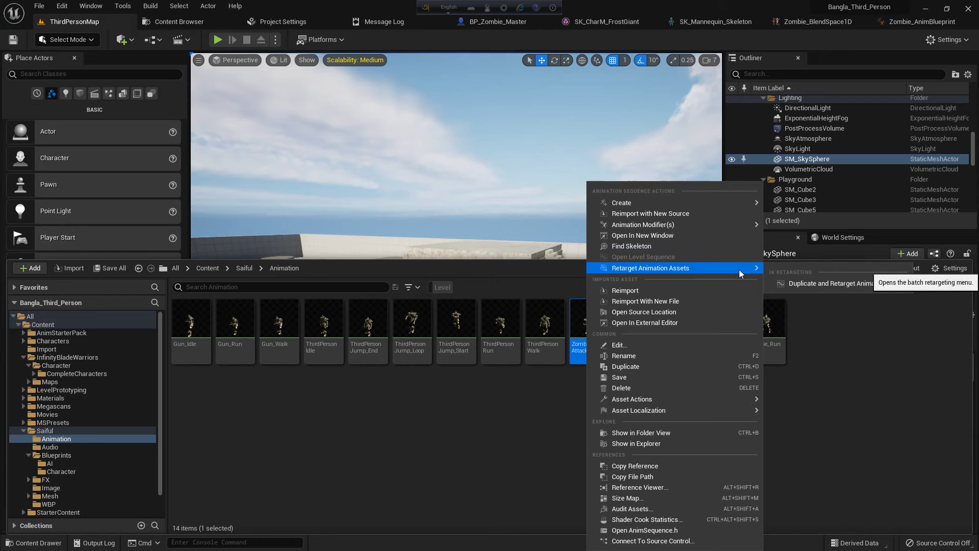
pyautogui.click(819, 220)
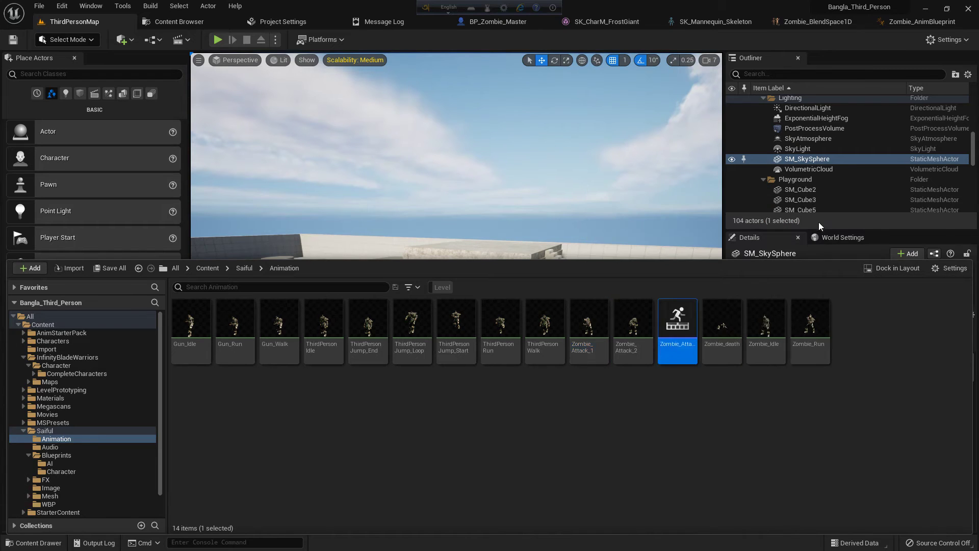
pyautogui.rightClick(624, 340)
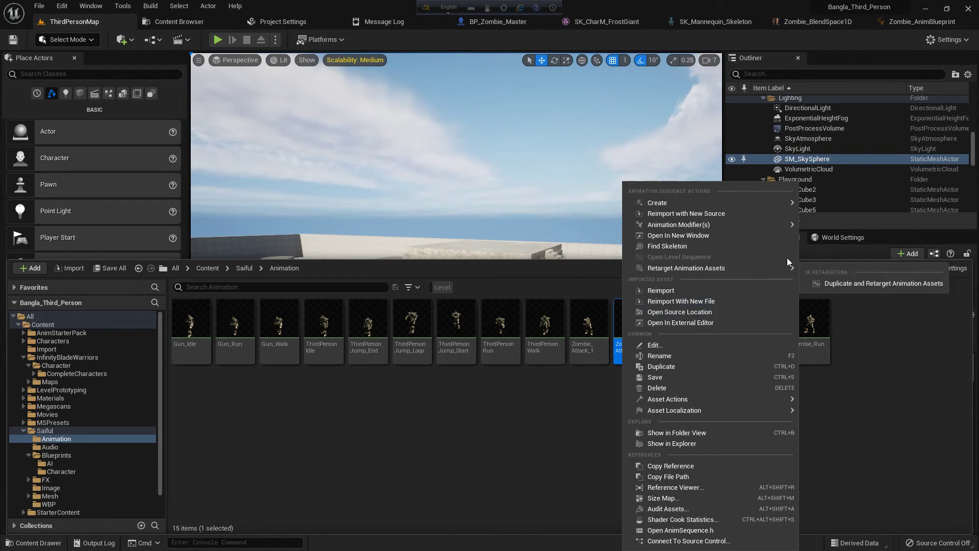
pyautogui.click(860, 221)
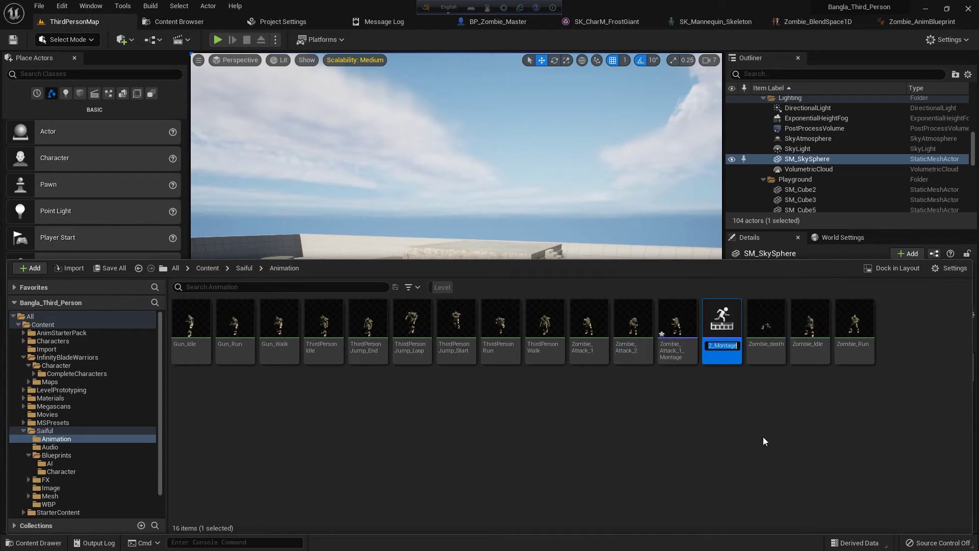
pyautogui.rightClick(768, 342)
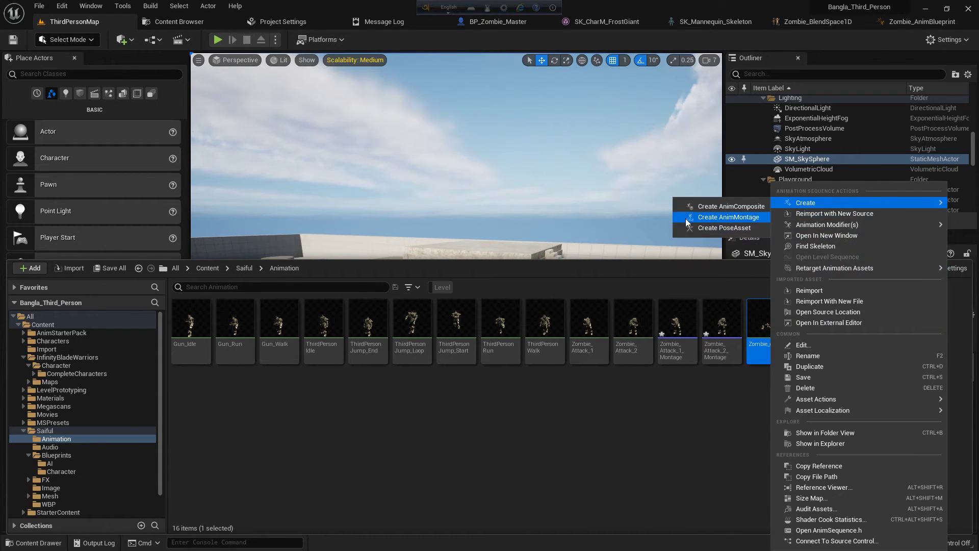
pyautogui.click(707, 222)
pyautogui.press('Return')
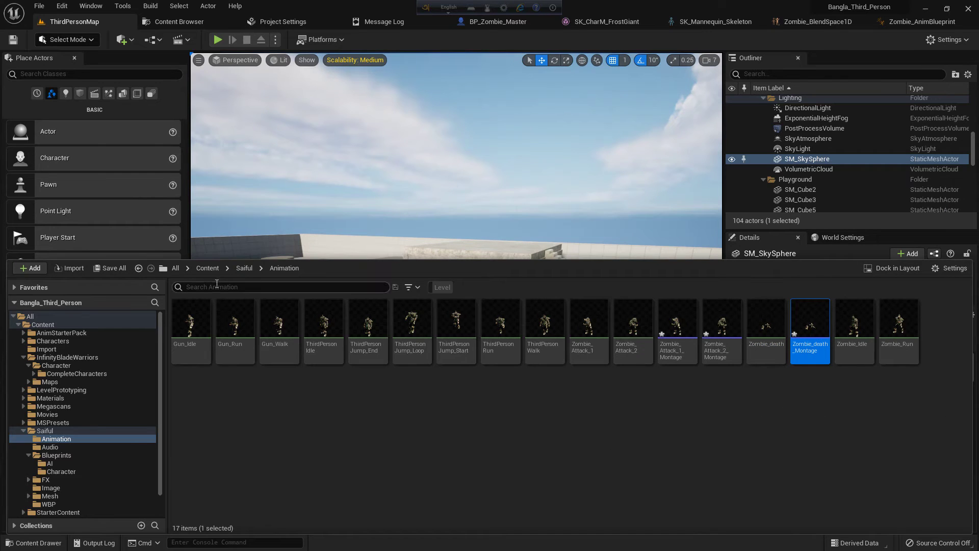
pyautogui.click(113, 270)
pyautogui.click(566, 397)
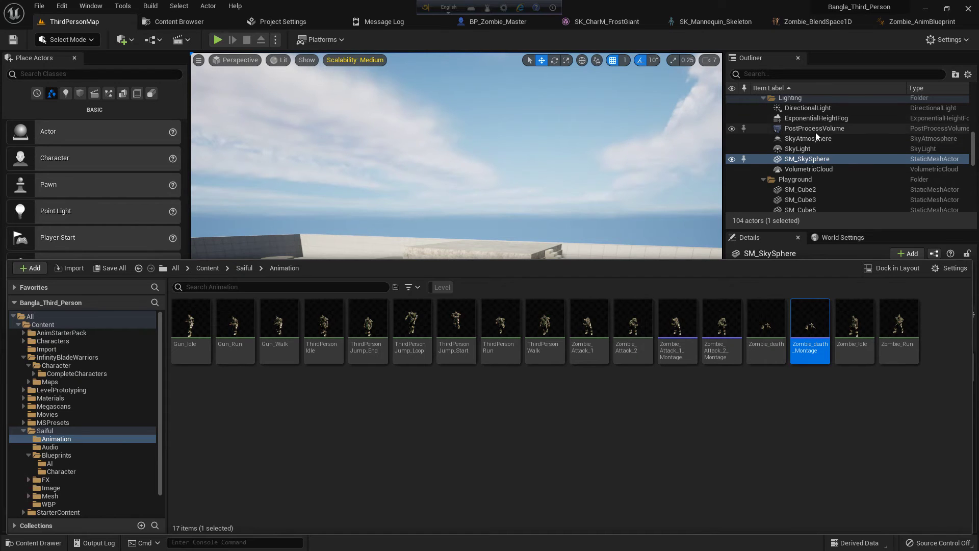
# Step: Add a Play Montage node on Mesh after SET Target? and straighten the exec link
pyautogui.click(511, 25)
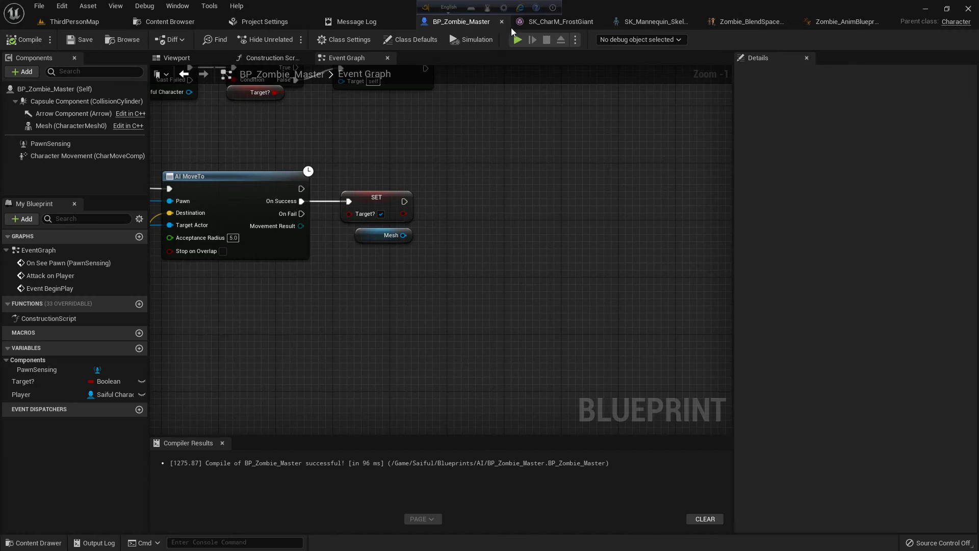
pyautogui.moveTo(422, 200); pyautogui.dragTo(400, 193, button='right')
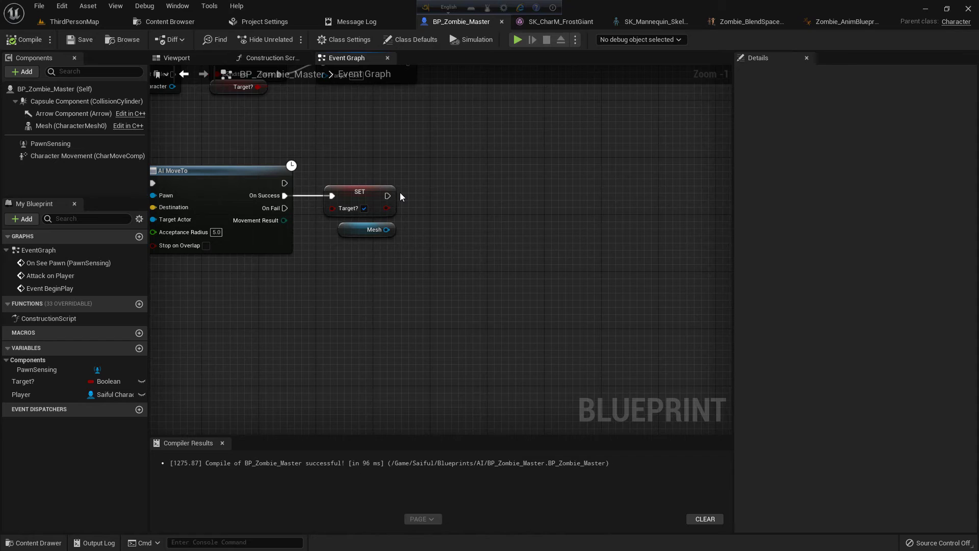
pyautogui.moveTo(387, 229); pyautogui.dragTo(442, 208)
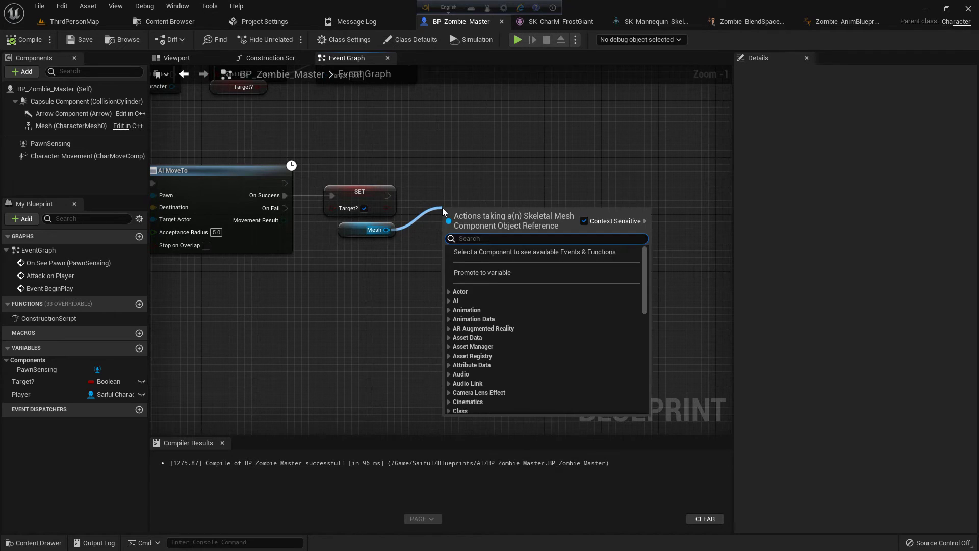
pyautogui.write('play mo')
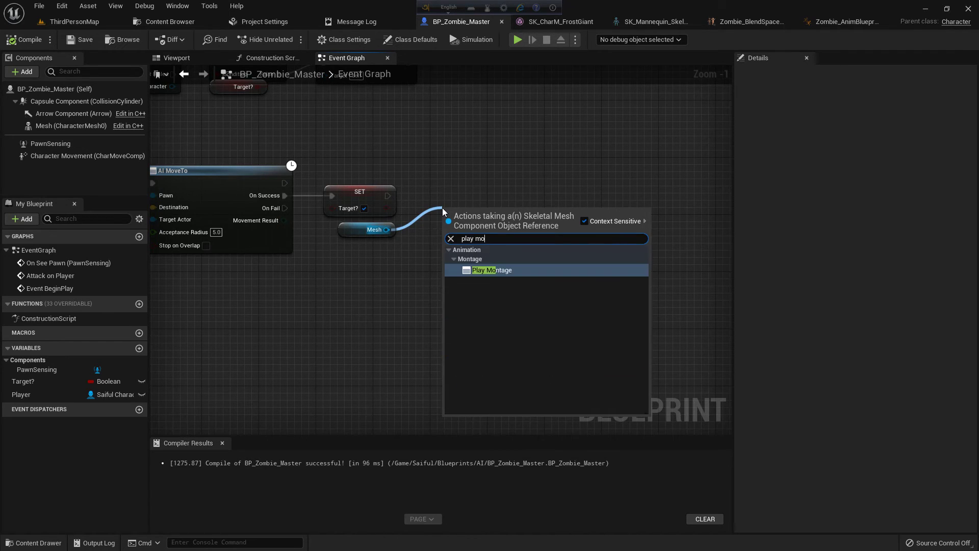
pyautogui.write('nt')
pyautogui.press('Return')
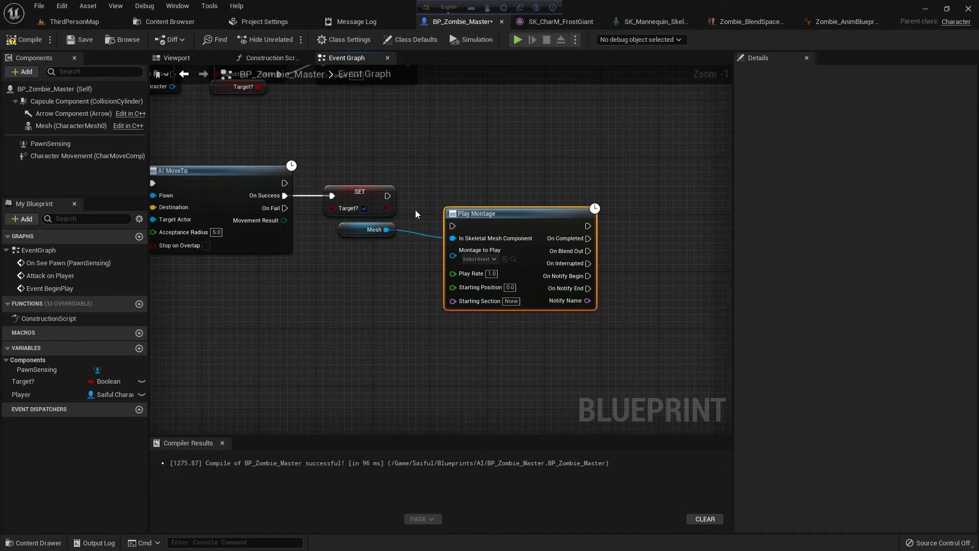
pyautogui.moveTo(391, 194)
pyautogui.mouseDown()
pyautogui.moveTo(452, 226)
pyautogui.moveTo(455, 178)
pyautogui.mouseUp()
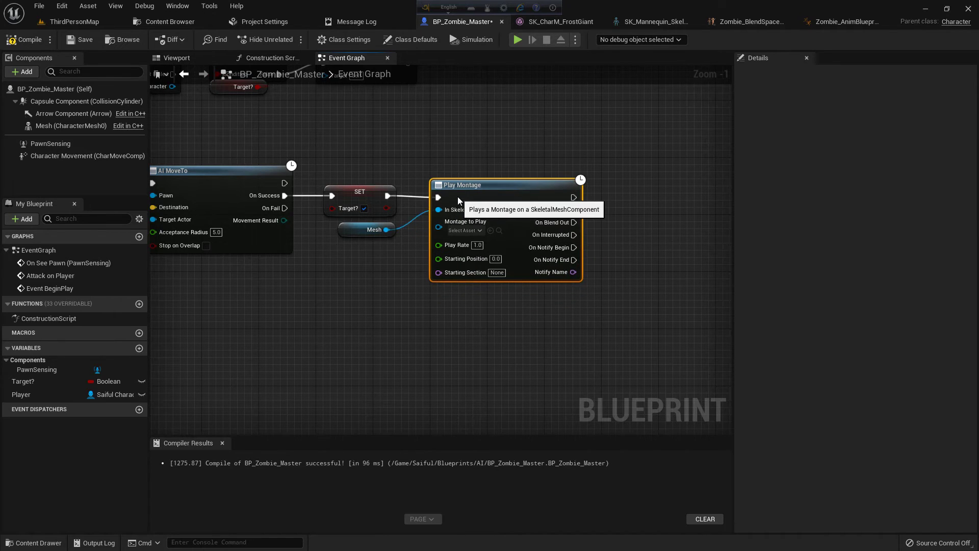
pyautogui.rightClick(383, 198)
pyautogui.click(536, 269)
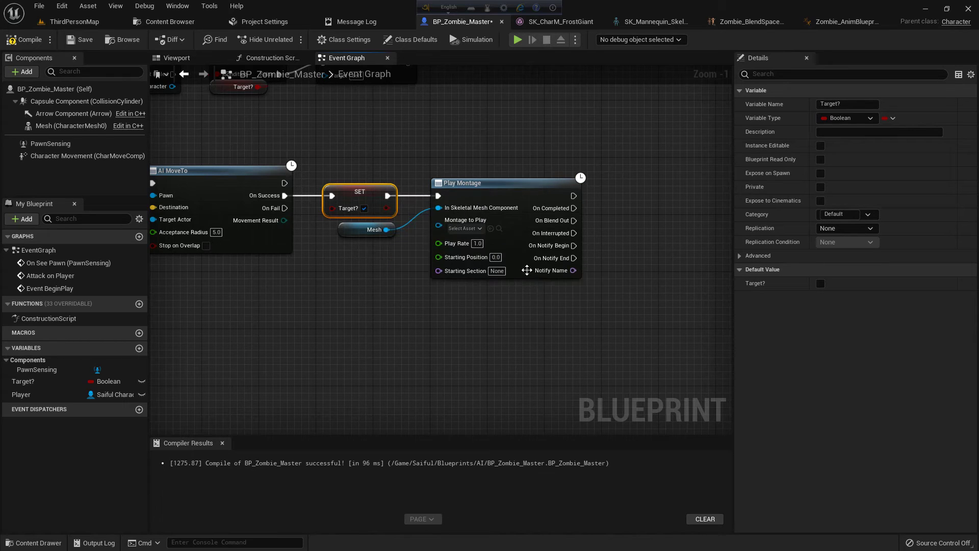
pyautogui.moveTo(544, 292); pyautogui.dragTo(498, 285, button='right')
pyautogui.click(482, 294)
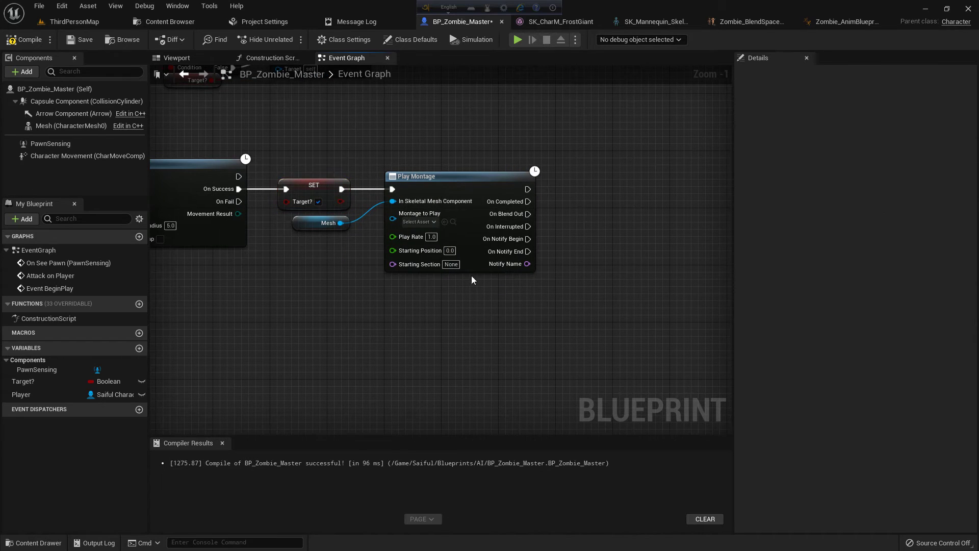
# Step: Assign a Zombie_Attack montage to the Play Montage node
pyautogui.click(425, 224)
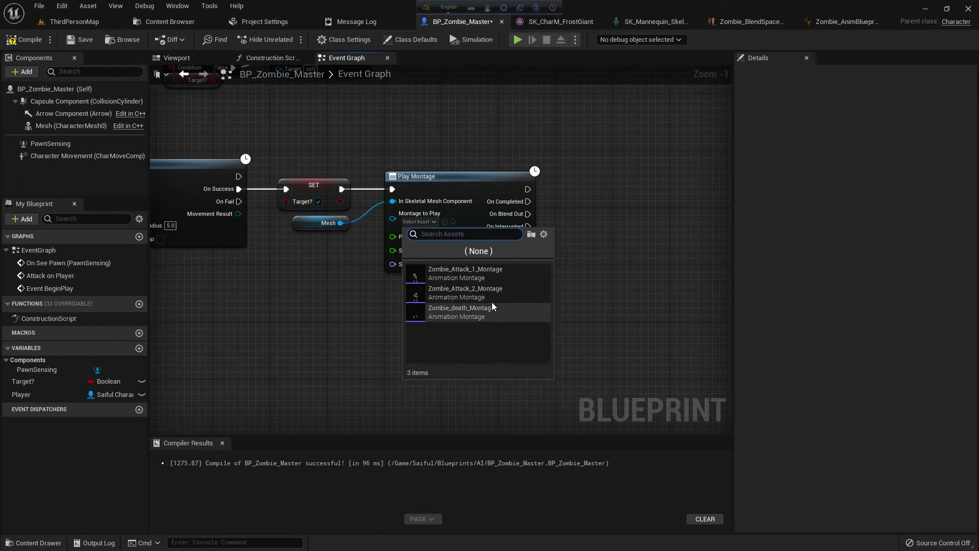
pyautogui.click(473, 271)
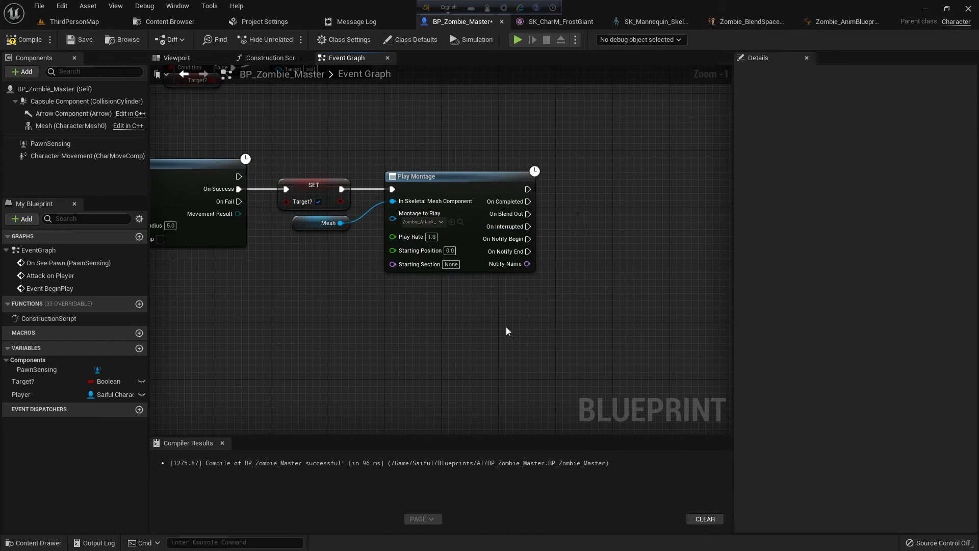
pyautogui.moveTo(418, 288); pyautogui.dragTo(314, 289, button='right')
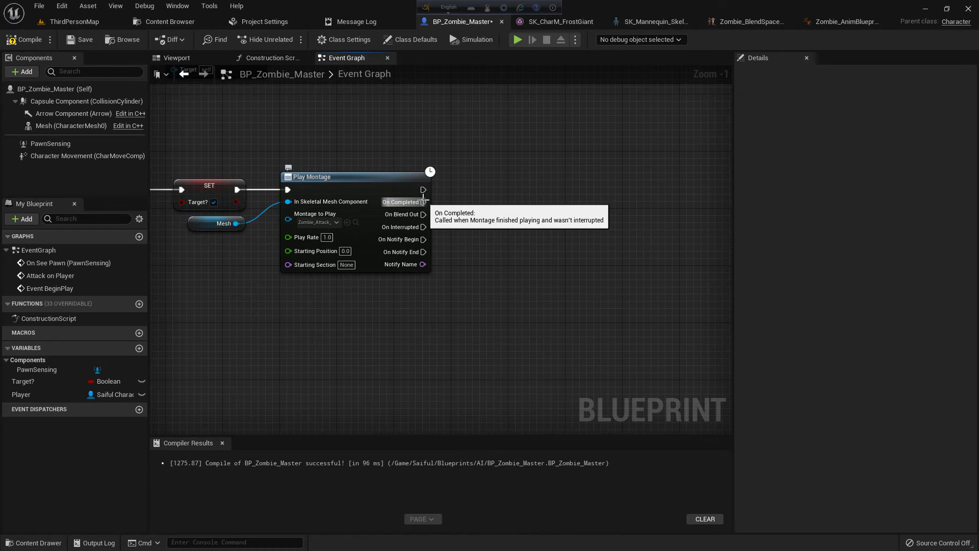
# Step: Chain a second Play Montage off On Completed and straighten the connection
pyautogui.moveTo(423, 201); pyautogui.dragTo(459, 199)
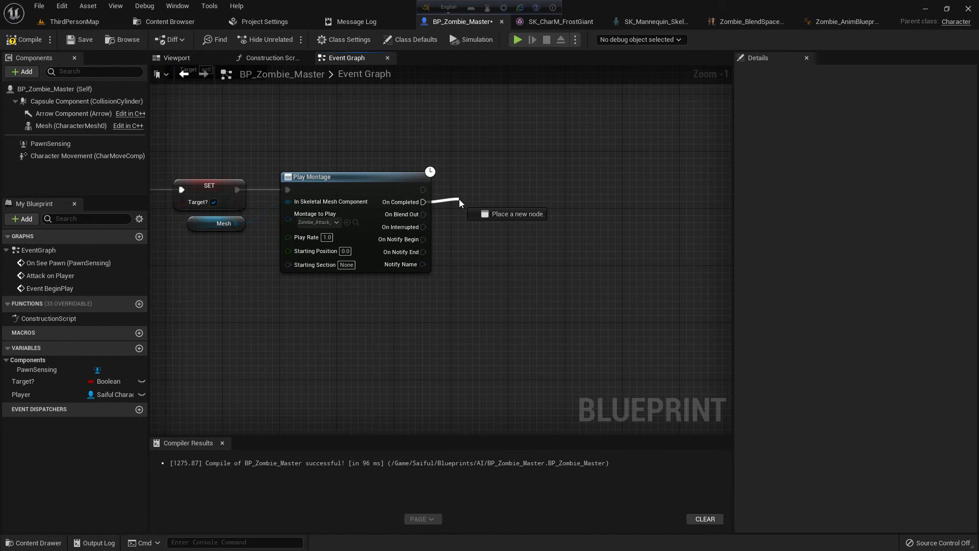
pyautogui.write('play mo')
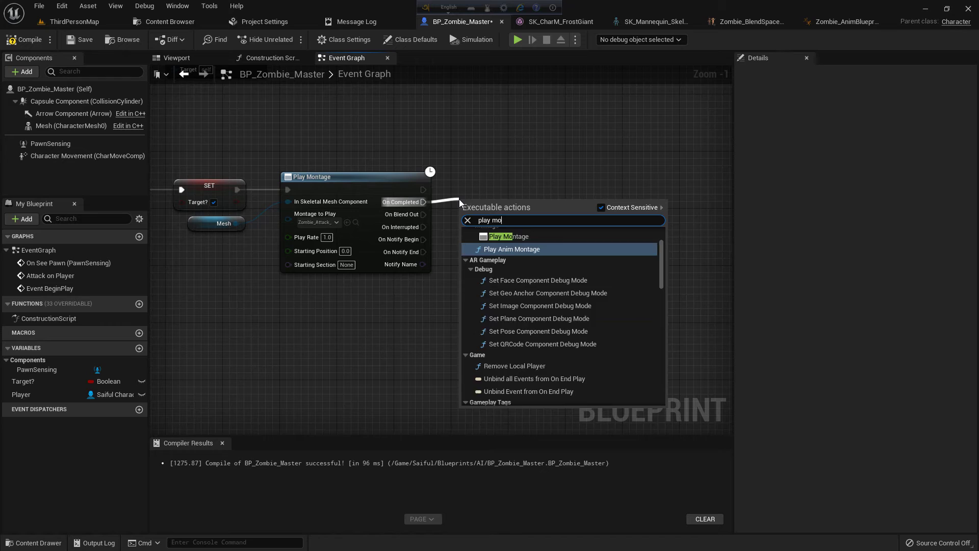
pyautogui.write('nta')
pyautogui.press('Up')
pyautogui.press('Return')
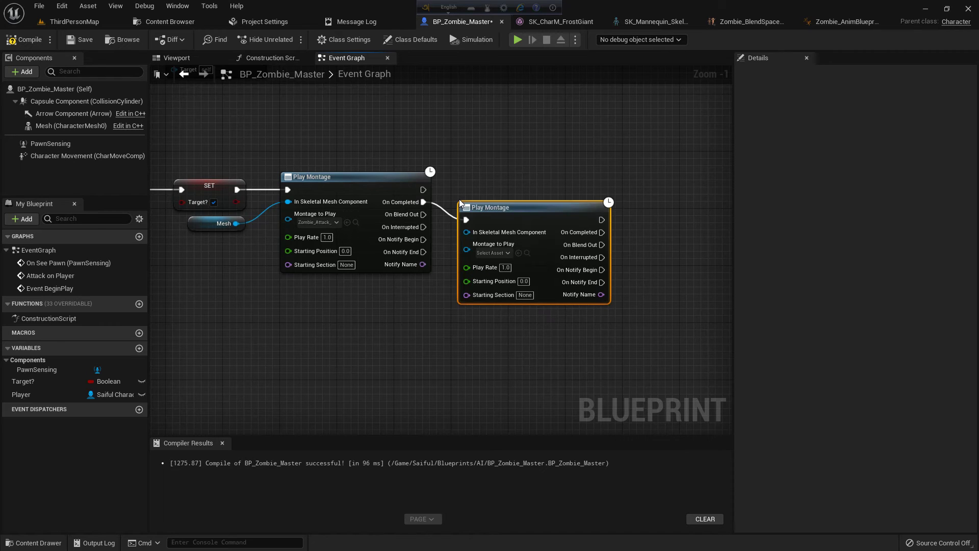
pyautogui.moveTo(516, 211); pyautogui.dragTo(515, 201)
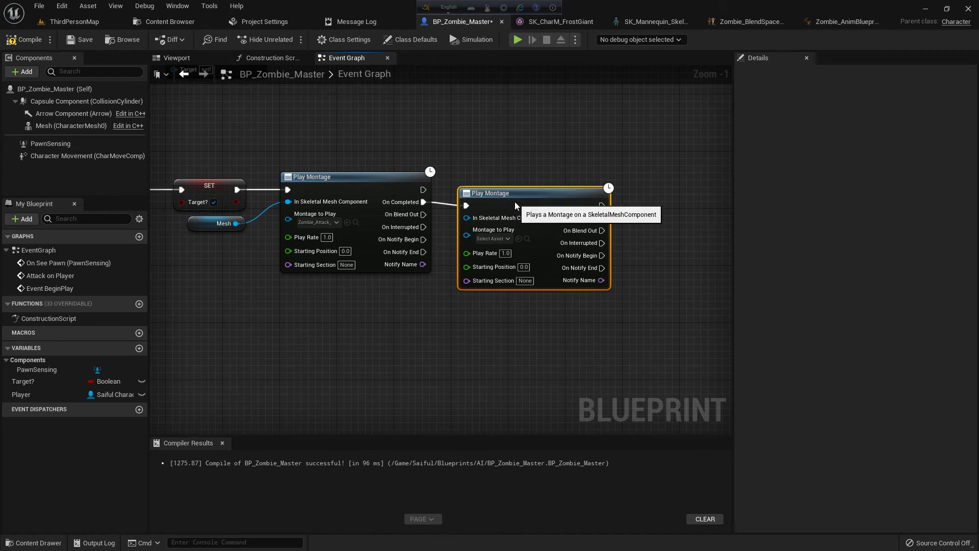
pyautogui.rightClick(424, 203)
pyautogui.click(556, 269)
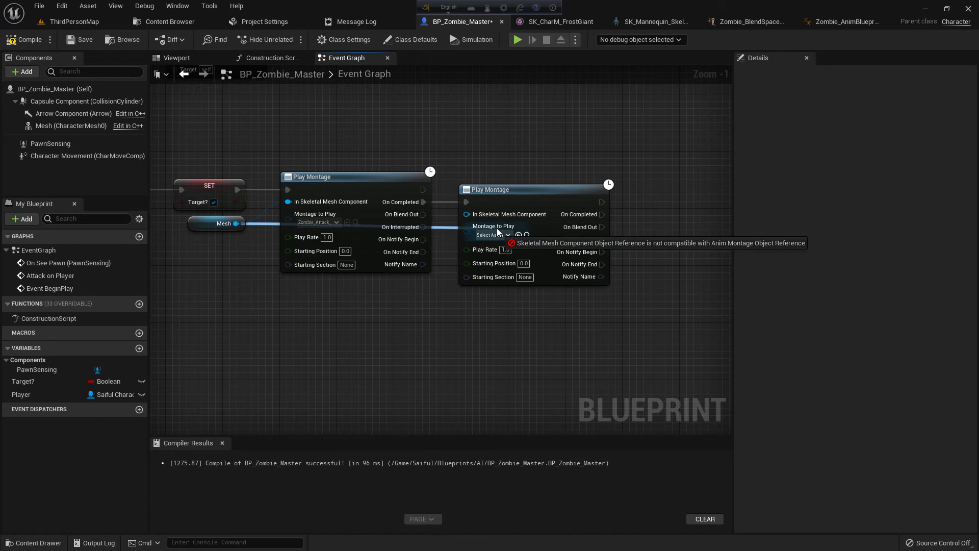
# Step: Feed Mesh into the second Play Montage and assign a Zombie_Attack montage
pyautogui.moveTo(236, 223); pyautogui.dragTo(467, 215)
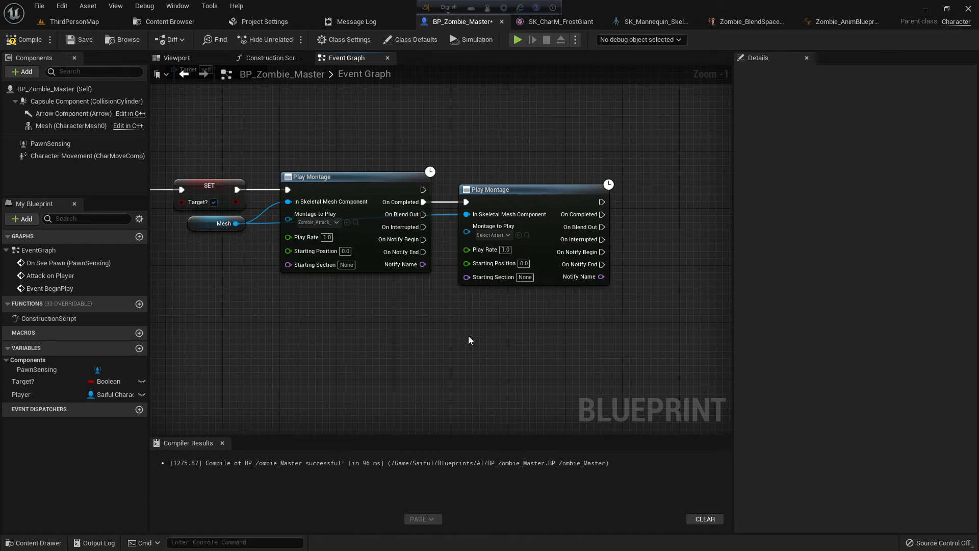
pyautogui.click(489, 233)
pyautogui.click(579, 309)
pyautogui.moveTo(666, 330); pyautogui.dragTo(470, 303, button='right')
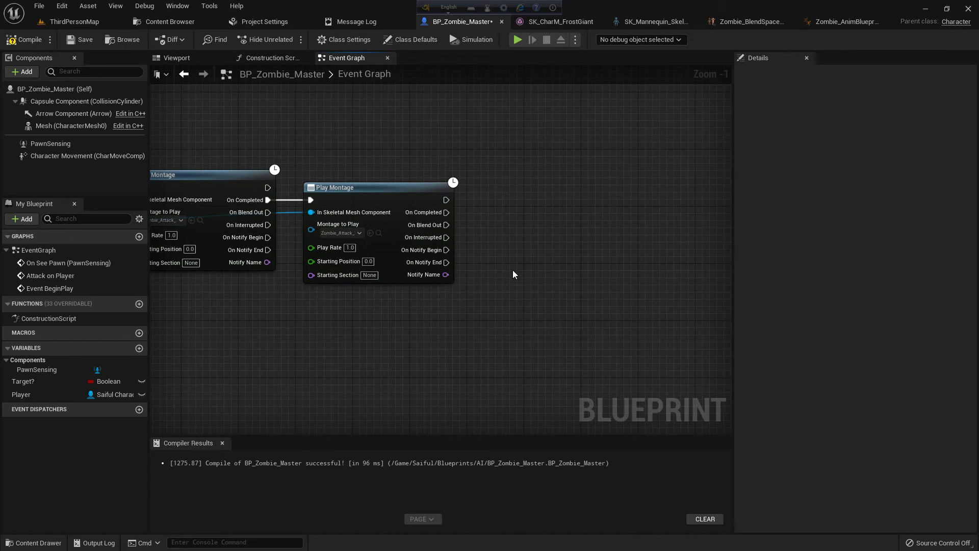
# Step: Add a 0.2-second Delay after the second Play Montage with a straightened link
pyautogui.click(502, 212)
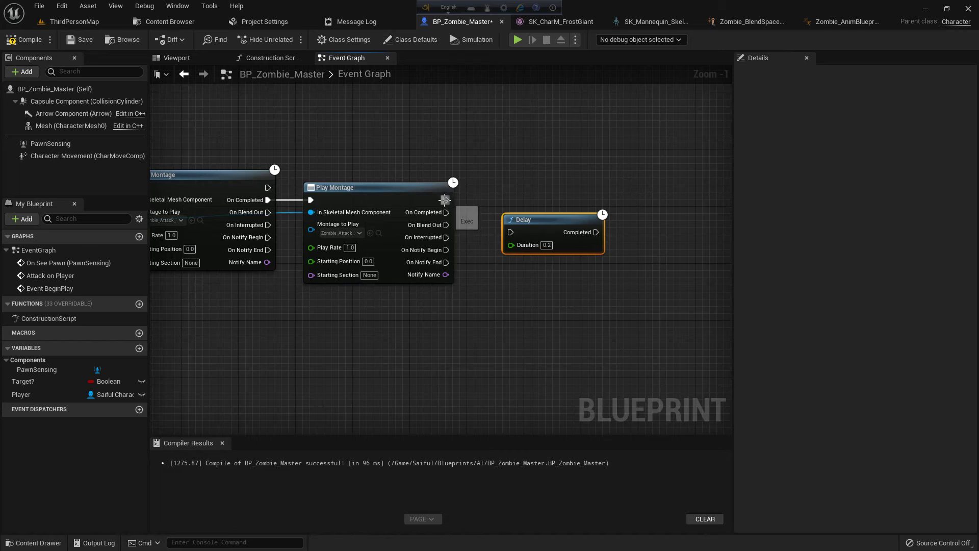
pyautogui.moveTo(446, 199)
pyautogui.mouseDown()
pyautogui.moveTo(511, 232)
pyautogui.moveTo(529, 189)
pyautogui.mouseUp()
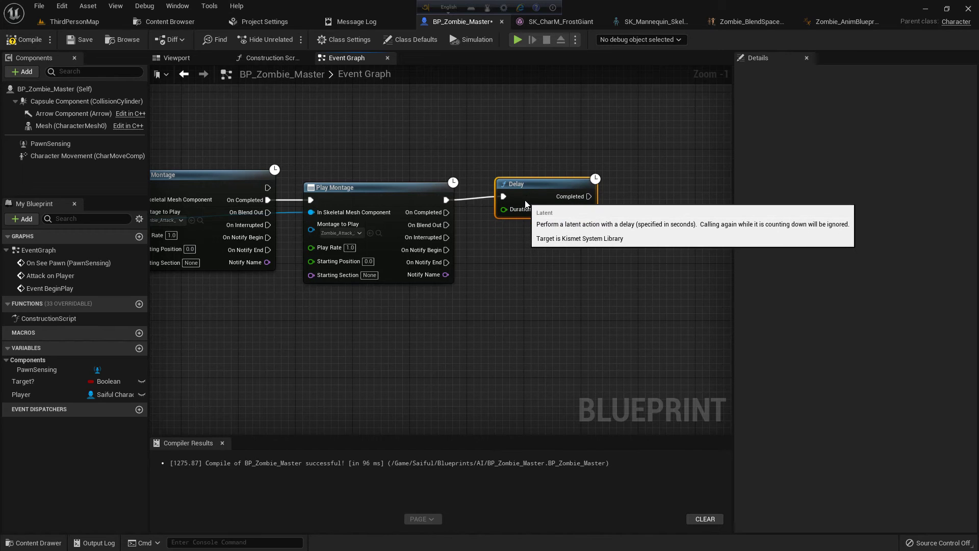
pyautogui.rightClick(446, 201)
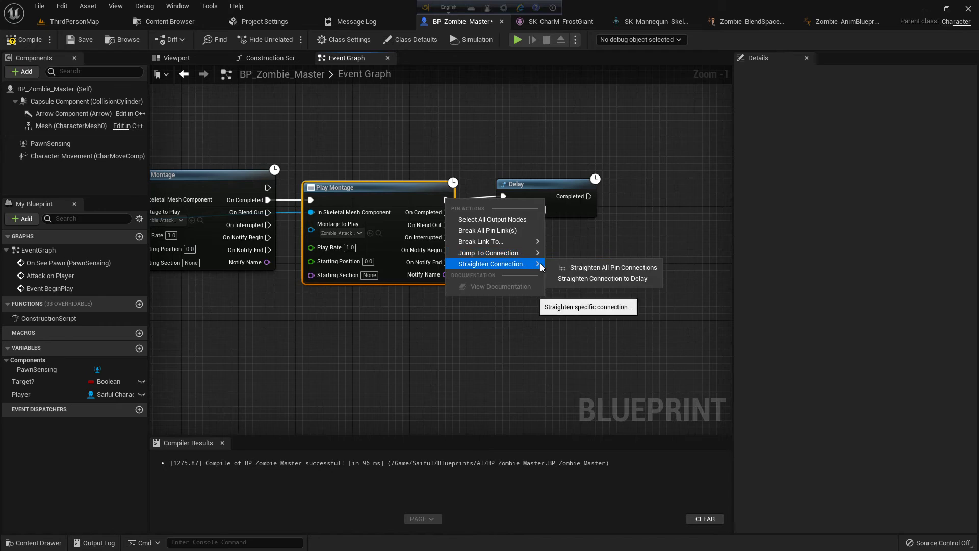
pyautogui.click(570, 269)
pyautogui.click(540, 213)
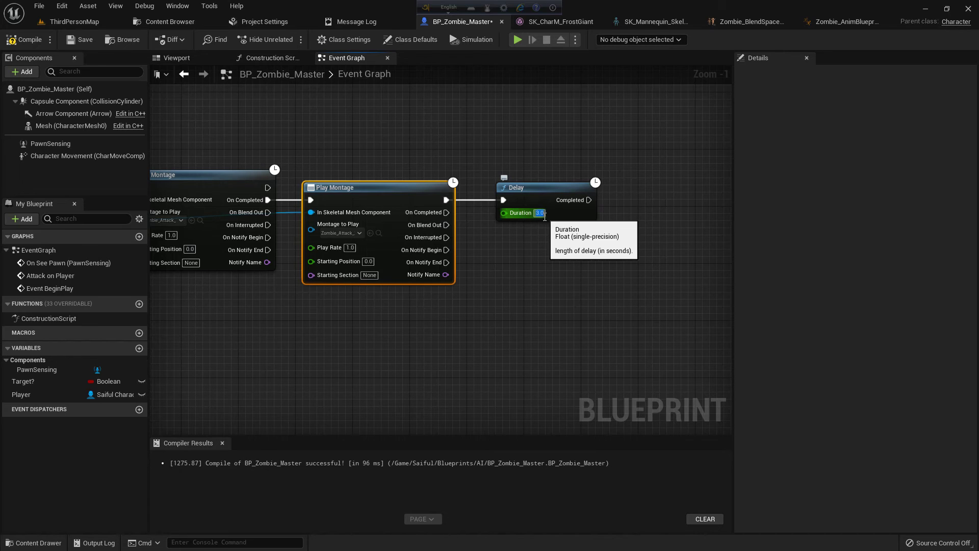
pyautogui.moveTo(557, 271); pyautogui.dragTo(455, 271, button='right')
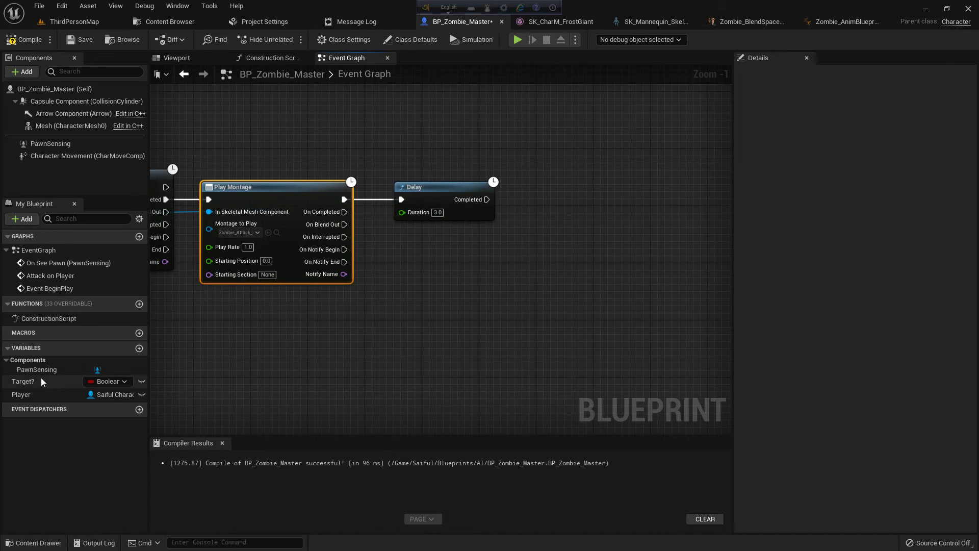
# Step: Place a SET Target? node after the Delay, aligned with it
pyautogui.moveTo(23, 382); pyautogui.dragTo(483, 203)
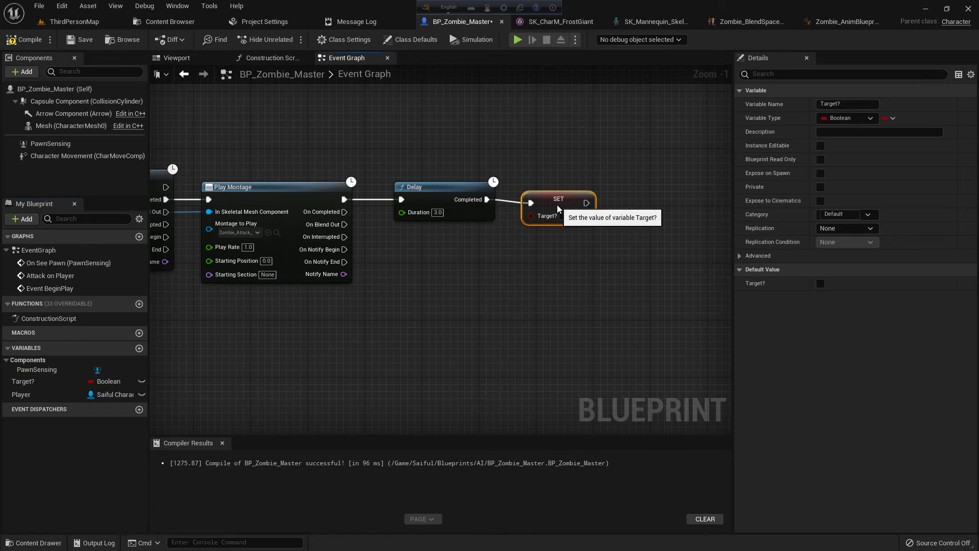
pyautogui.rightClick(489, 206)
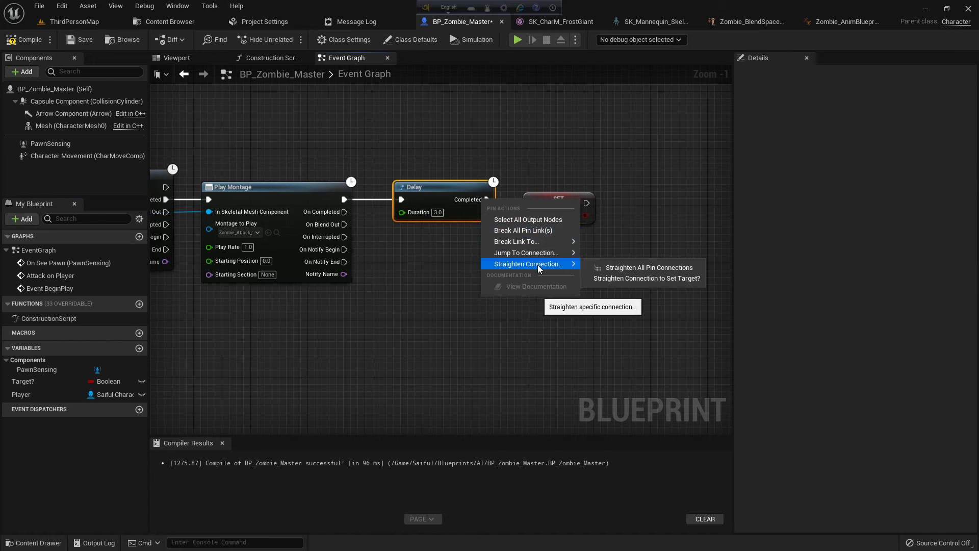
pyautogui.click(607, 265)
pyautogui.scroll(-3, 522, 341)
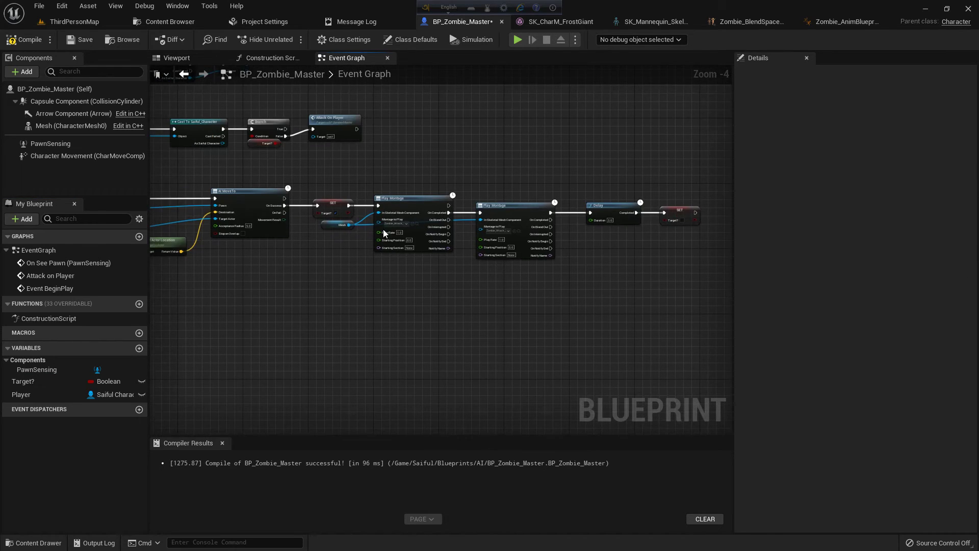
pyautogui.moveTo(406, 351); pyautogui.dragTo(420, 342, button='right')
pyautogui.scroll(1, 367, 240)
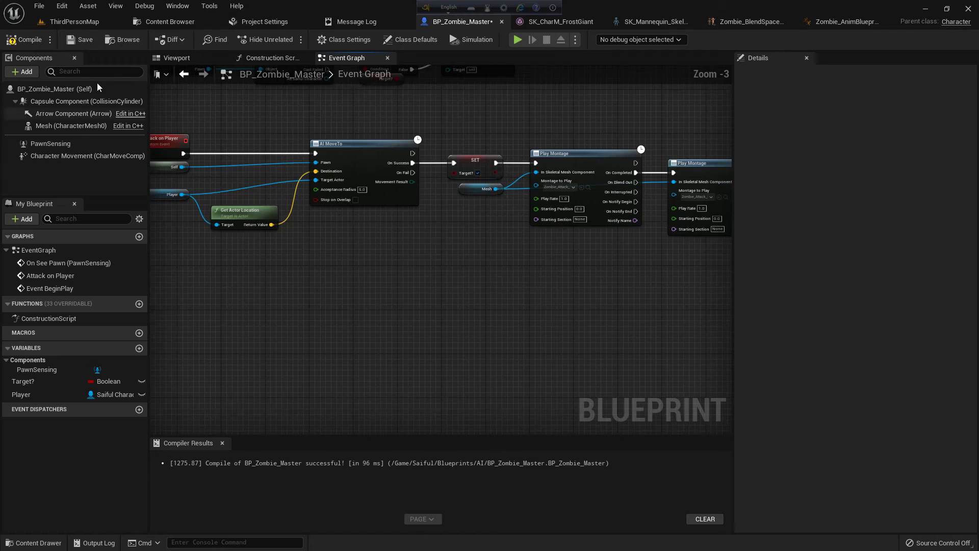
# Step: Compile and save BP_Zombie_Master and review the attack chain
pyautogui.click(22, 38)
pyautogui.click(78, 40)
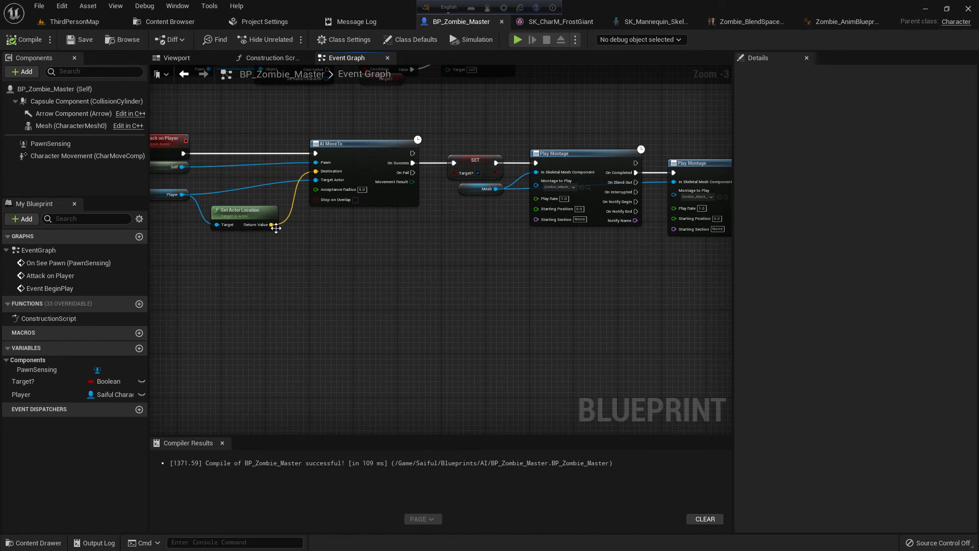
pyautogui.moveTo(276, 227); pyautogui.dragTo(351, 286, button='right')
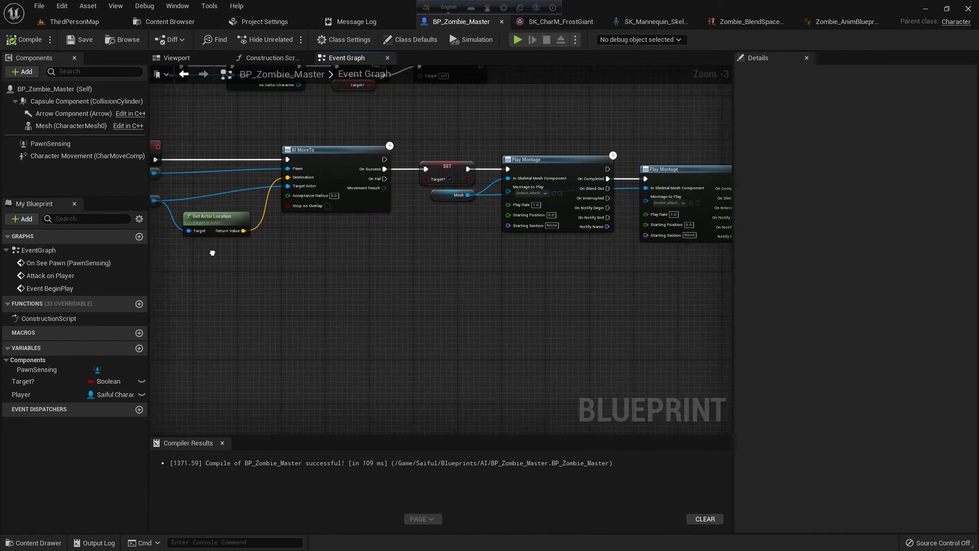
pyautogui.scroll(-2, 509, 292)
pyautogui.scroll(3, 483, 238)
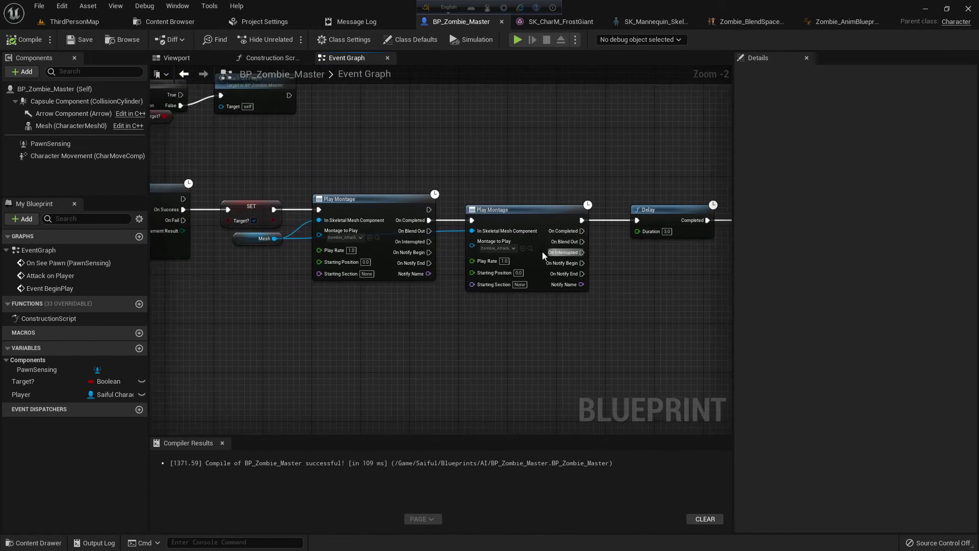
pyautogui.moveTo(474, 248); pyautogui.dragTo(341, 267, button='right')
# Step: Place a NavMeshBoundsVolume in ThirdPersonMap, reset its location and move it toward the building
pyautogui.click(75, 21)
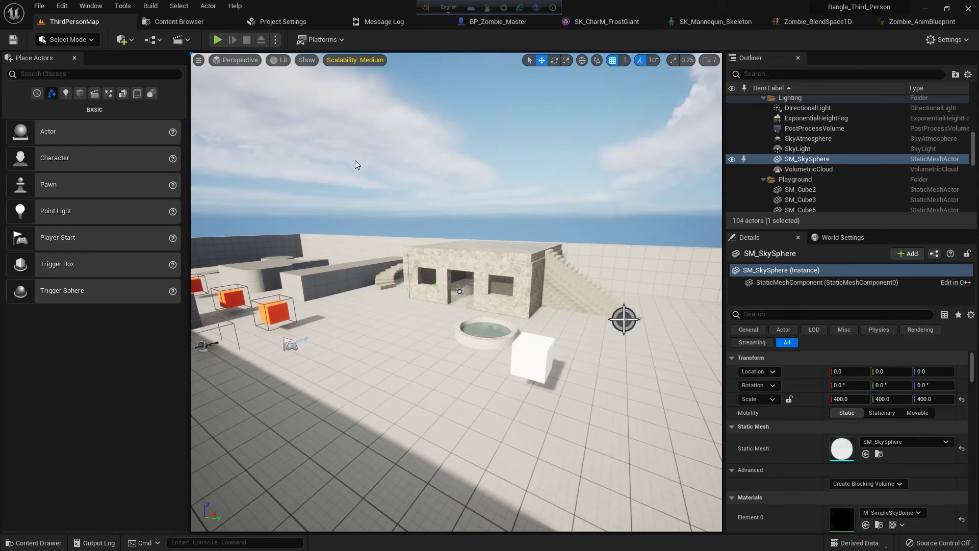
pyautogui.moveTo(356, 160); pyautogui.dragTo(349, 233, button='right')
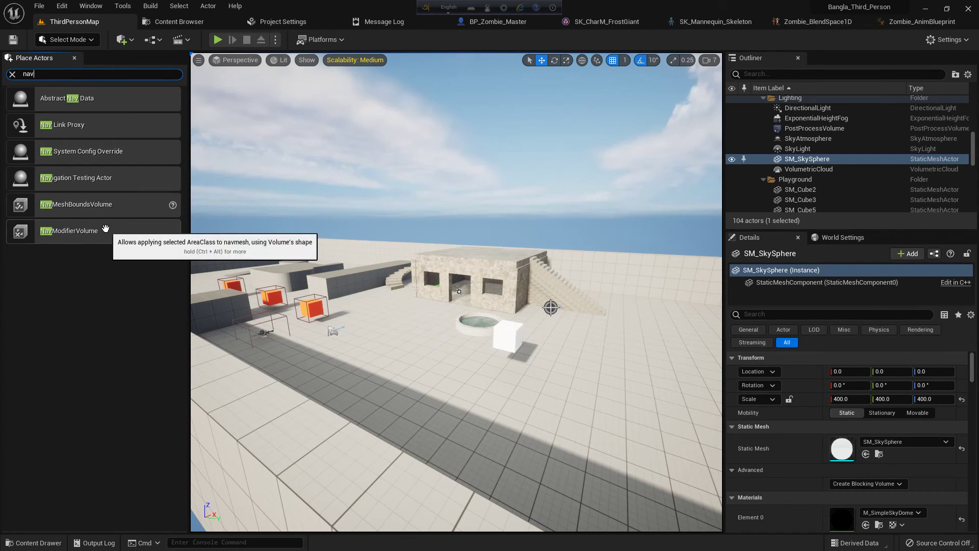
pyautogui.moveTo(97, 213)
pyautogui.mouseDown()
pyautogui.moveTo(439, 325)
pyautogui.moveTo(426, 337)
pyautogui.mouseUp()
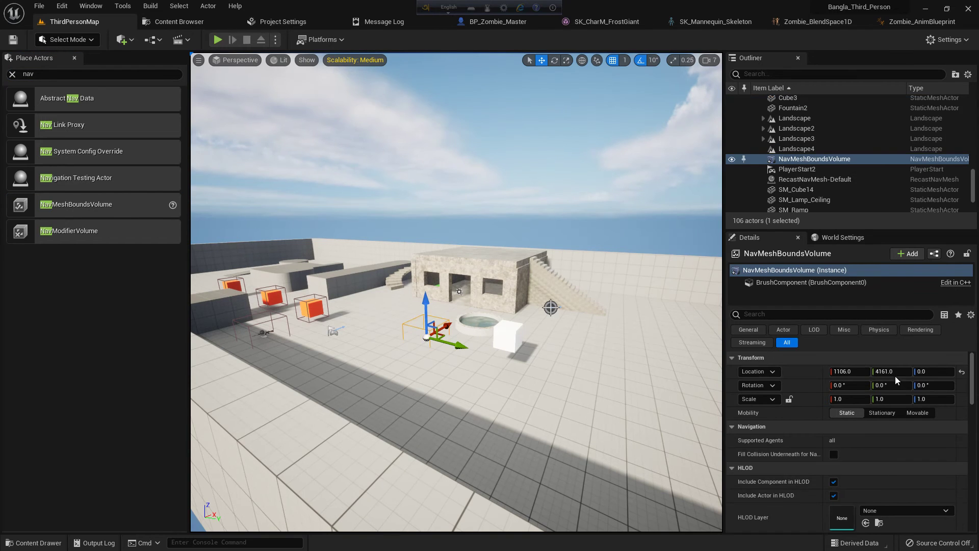
pyautogui.click(961, 371)
pyautogui.scroll(-5, 456, 291)
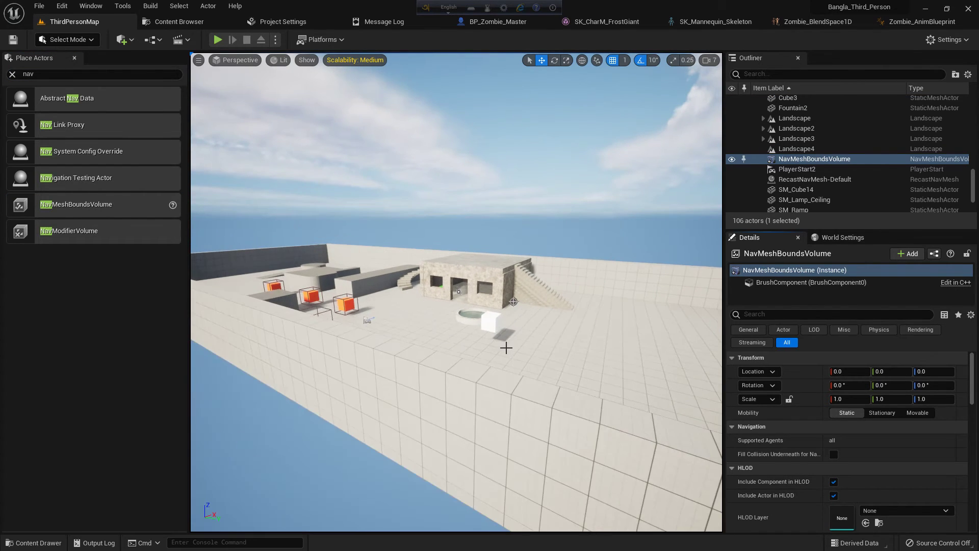
pyautogui.moveTo(428, 339); pyautogui.dragTo(428, 339, button='right')
pyautogui.moveTo(284, 253)
pyautogui.mouseDown()
pyautogui.moveTo(342, 251)
pyautogui.moveTo(496, 338)
pyautogui.mouseUp()
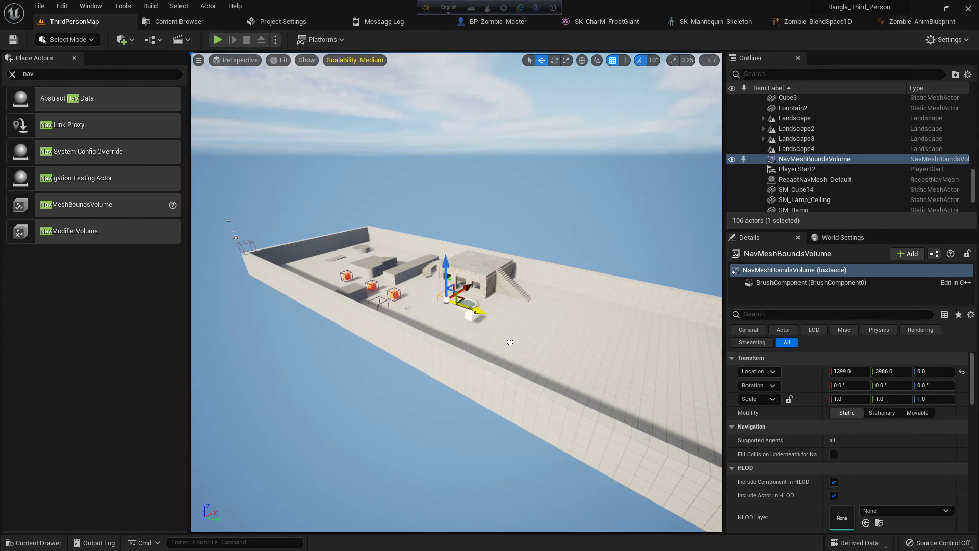
pyautogui.scroll(-3, 563, 328)
pyautogui.scroll(-3, 564, 327)
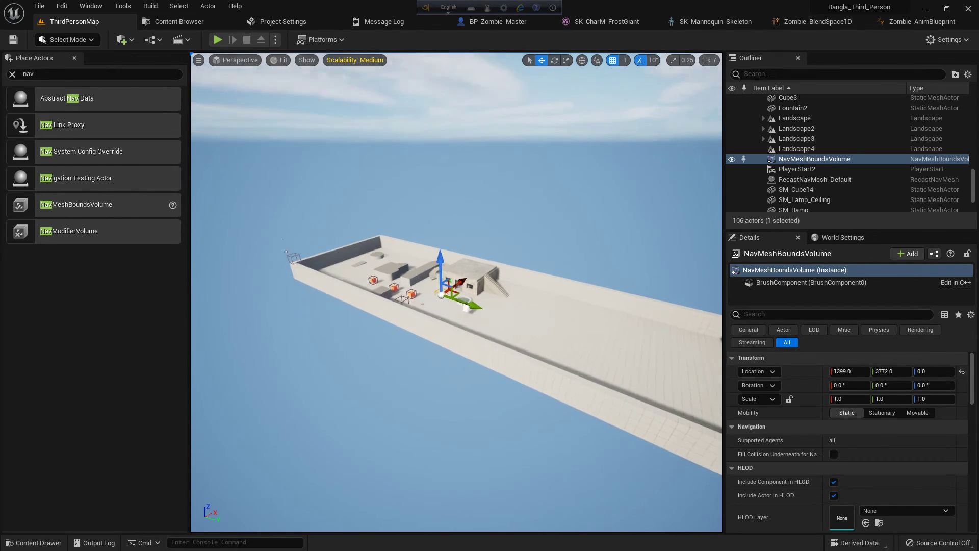
pyautogui.scroll(-3, 564, 329)
# Step: Move the volume along Y and scale it wider across the level
pyautogui.press('r')
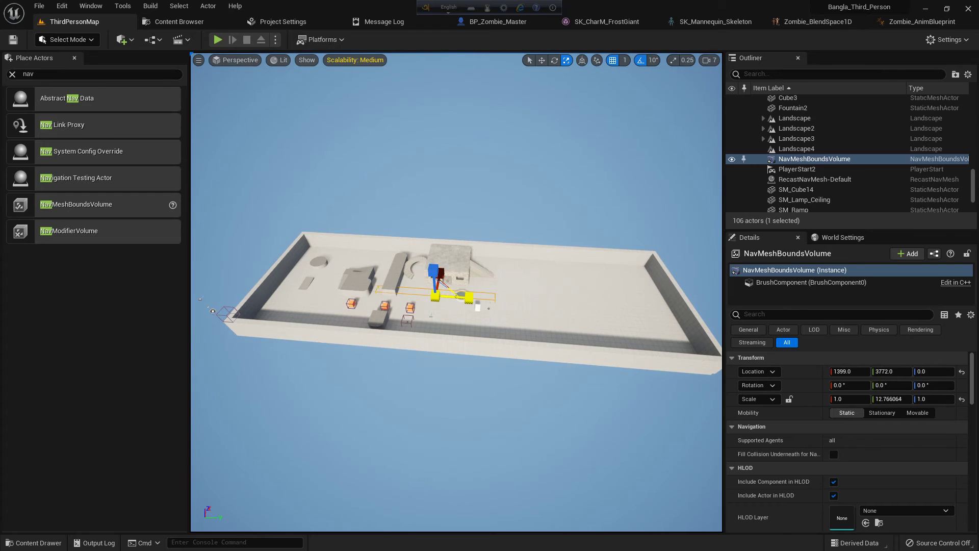
pyautogui.press('w')
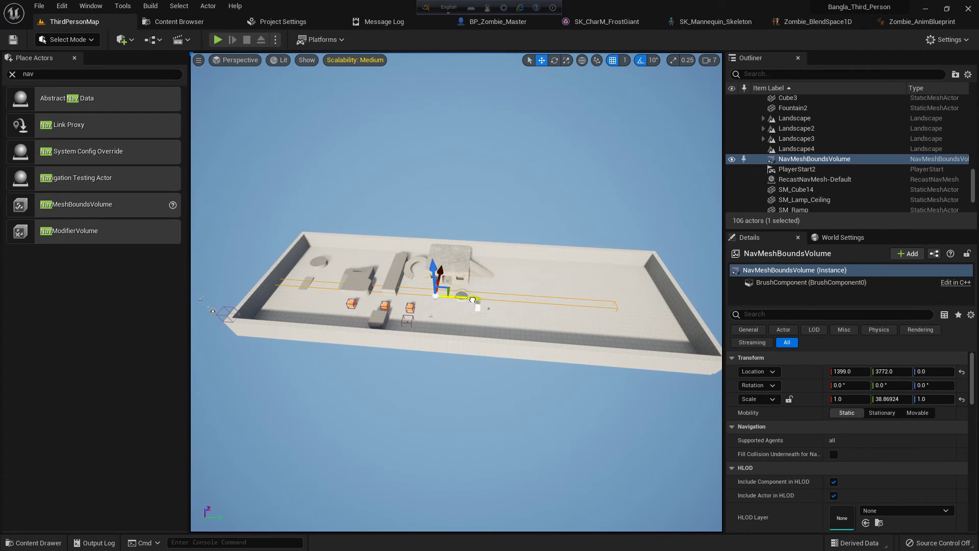
pyautogui.moveTo(474, 298); pyautogui.dragTo(507, 300)
pyautogui.press('r')
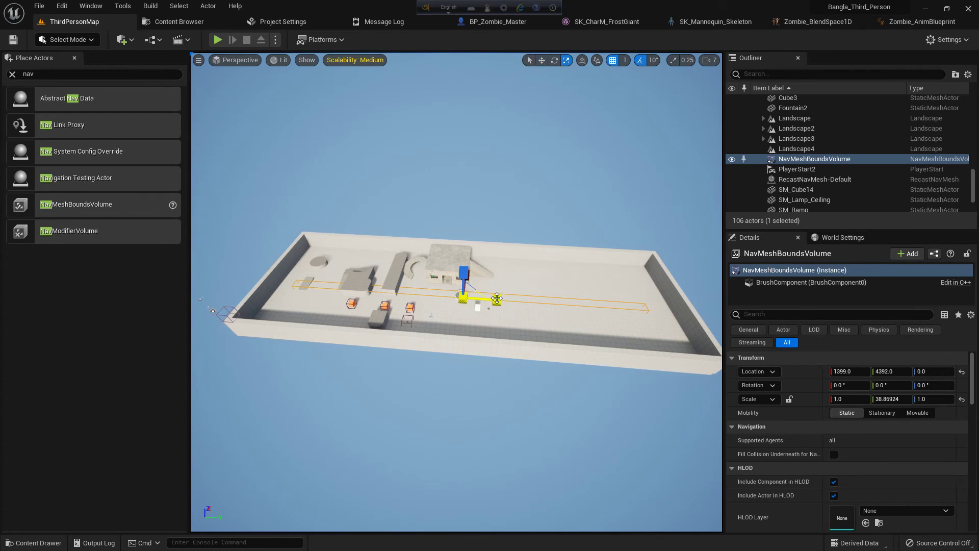
pyautogui.press('w')
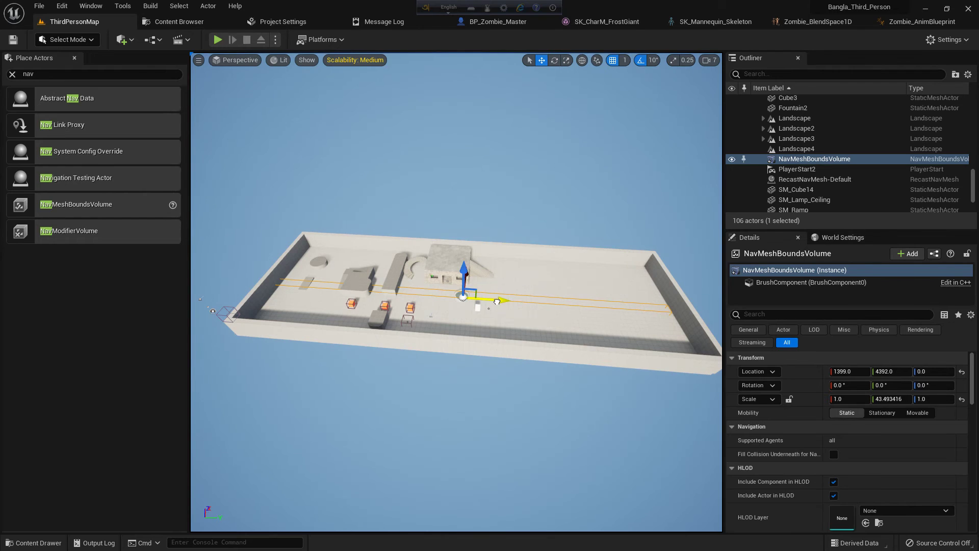
pyautogui.moveTo(503, 303); pyautogui.dragTo(459, 322, button='right')
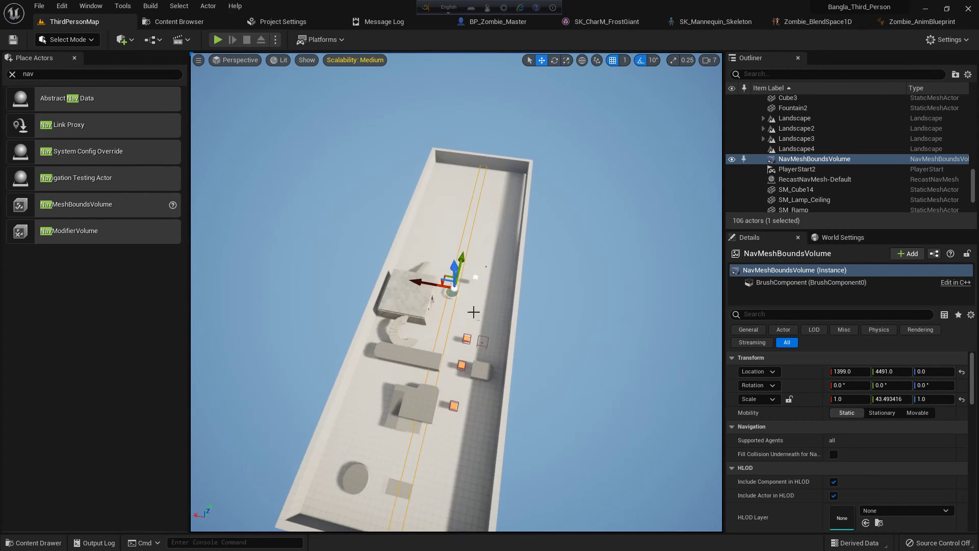
pyautogui.press('r')
pyautogui.moveTo(421, 282); pyautogui.dragTo(360, 307)
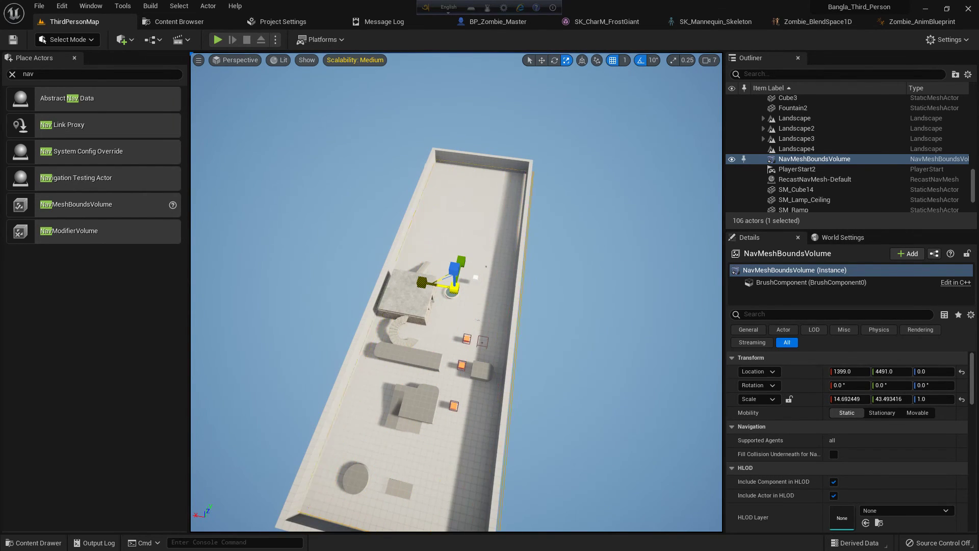
pyautogui.moveTo(618, 291); pyautogui.dragTo(619, 270, button='right')
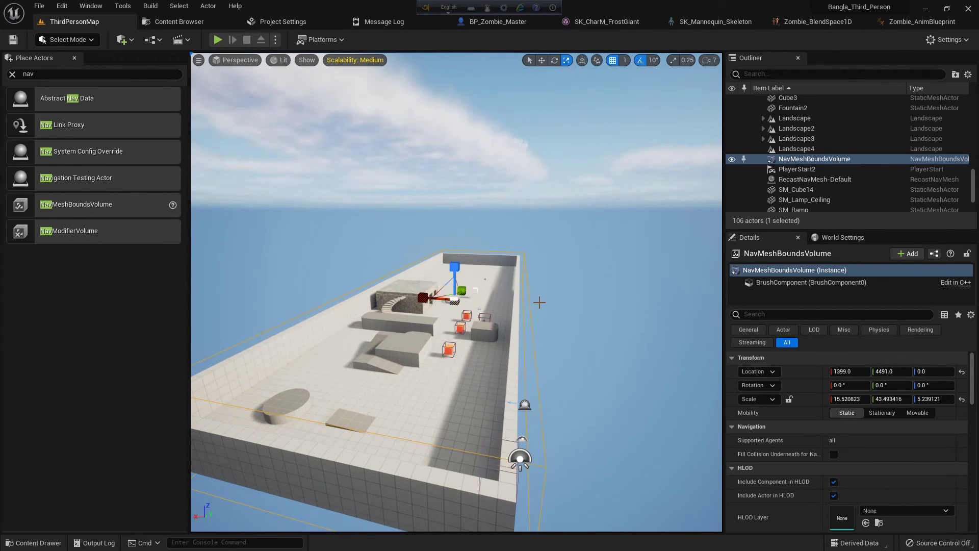
# Step: Shift the volume along X and raise it above the ground to cover the walkable floor
pyautogui.press('w')
pyautogui.moveTo(560, 360); pyautogui.dragTo(522, 353, button='right')
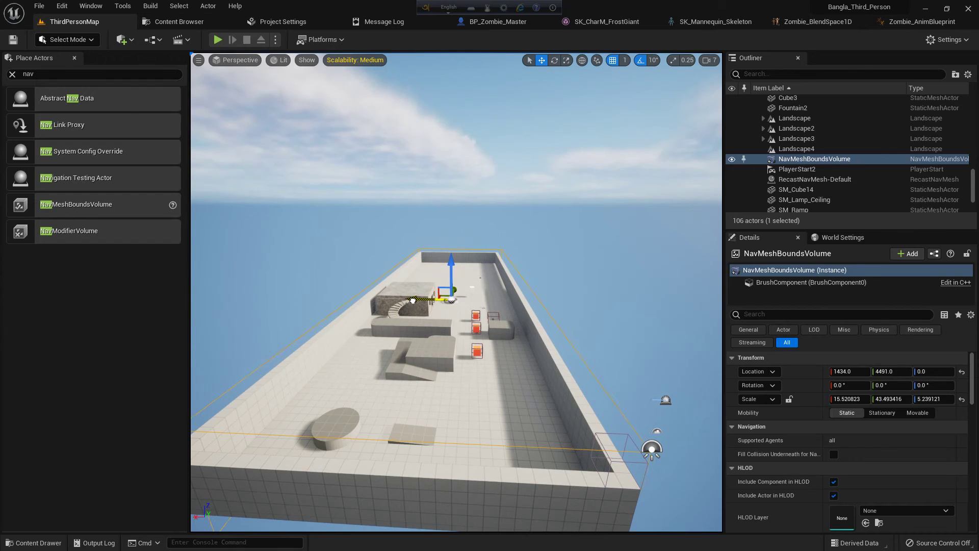
pyautogui.moveTo(412, 299); pyautogui.dragTo(406, 299)
pyautogui.moveTo(529, 301); pyautogui.dragTo(393, 315, button='right')
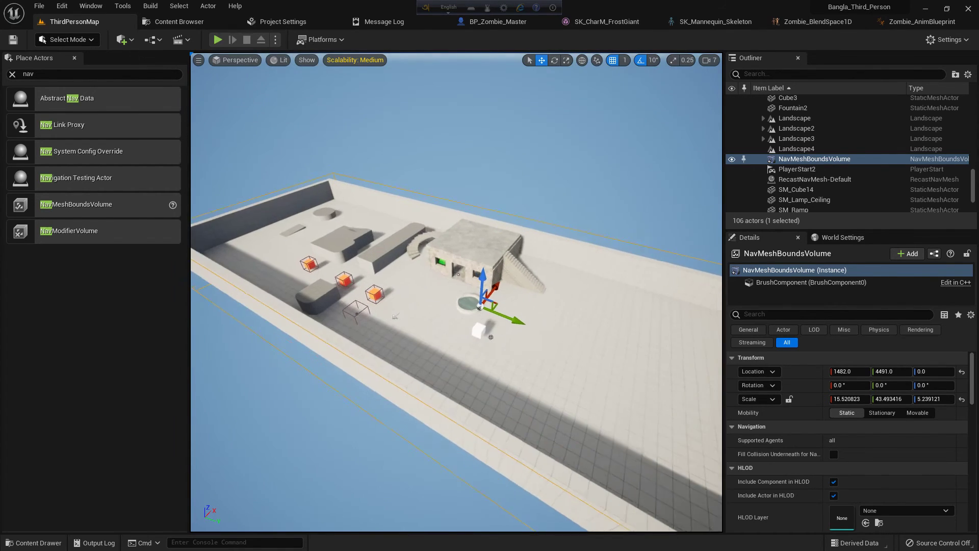
pyautogui.moveTo(482, 287); pyautogui.dragTo(481, 227)
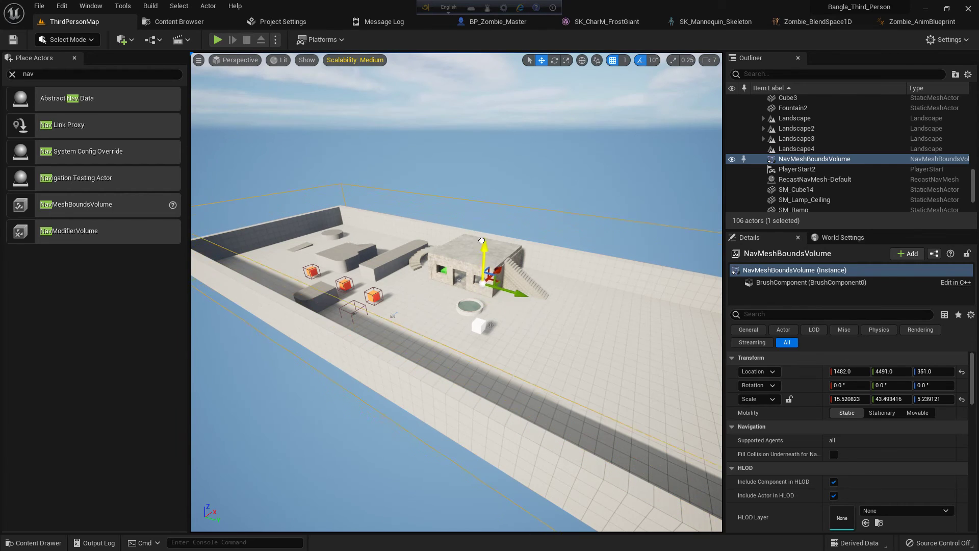
pyautogui.moveTo(445, 323); pyautogui.dragTo(414, 316, button='right')
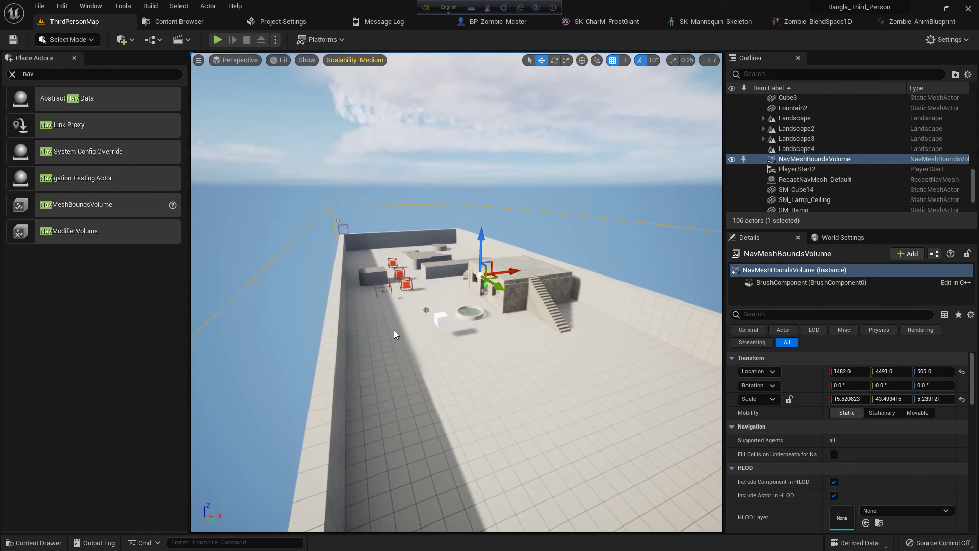
# Step: Preview the generated NavMesh walkable area and undo an accidental move of the volume
pyautogui.press('p')
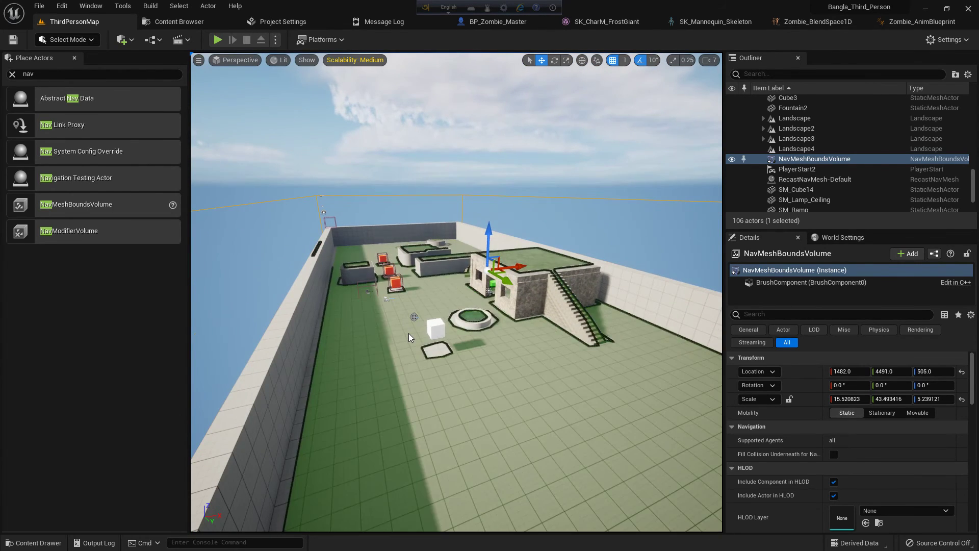
pyautogui.scroll(5, 451, 391)
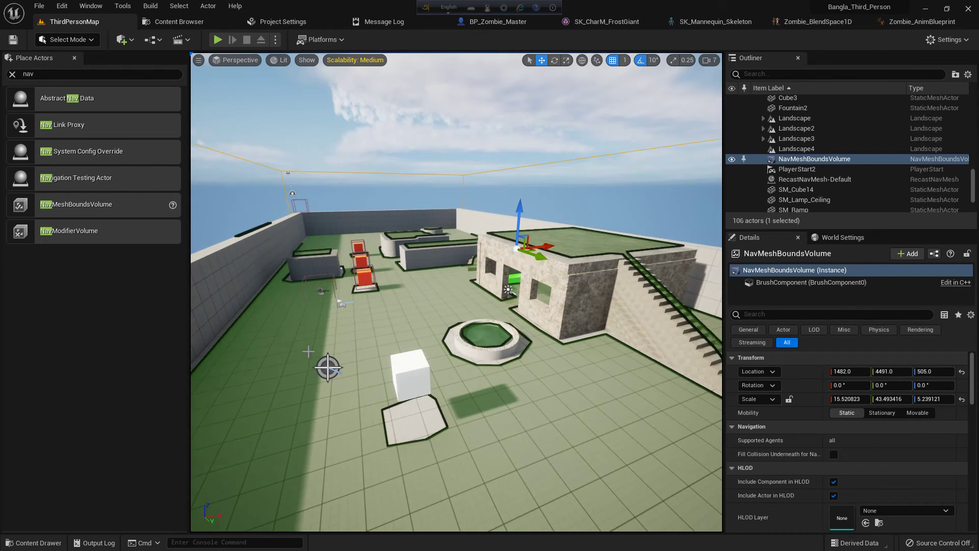
pyautogui.scroll(-2, 328, 344)
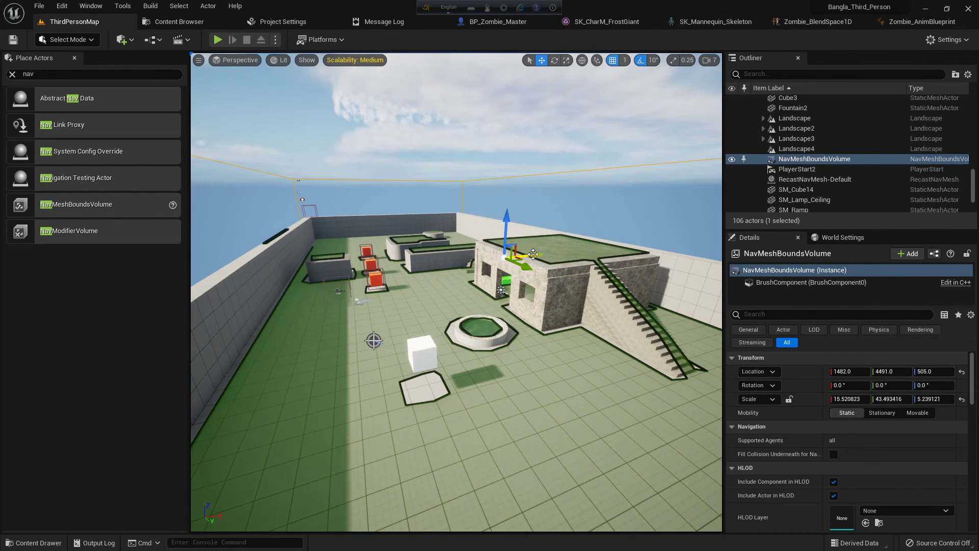
pyautogui.moveTo(533, 253); pyautogui.dragTo(200, 316)
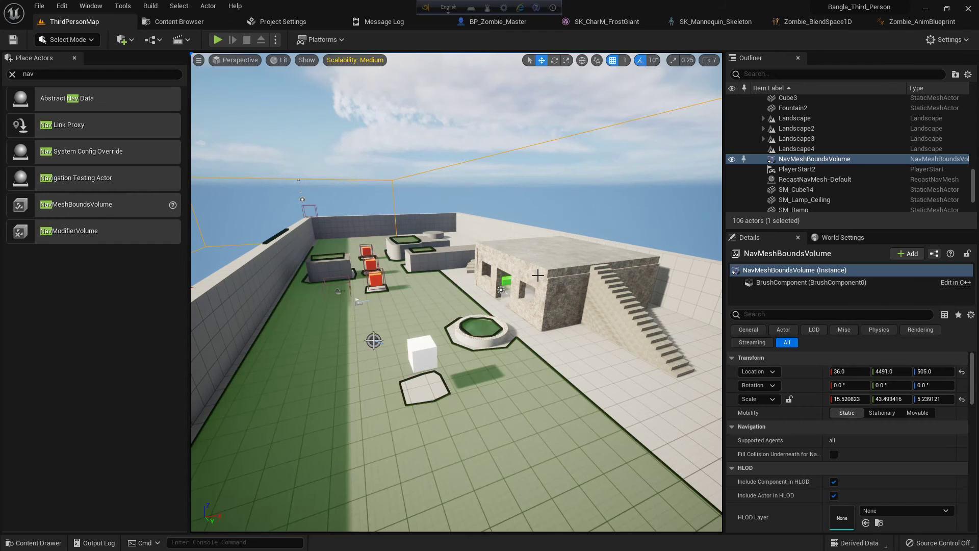
pyautogui.hotkey('ctrl', 'z')
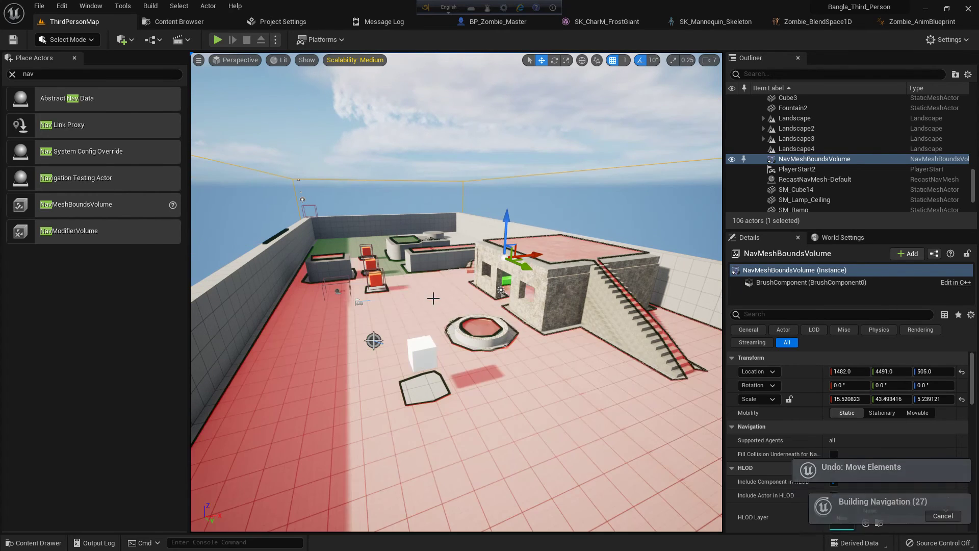
pyautogui.moveTo(426, 310); pyautogui.dragTo(360, 310, button='middle')
pyautogui.scroll(2, 415, 316)
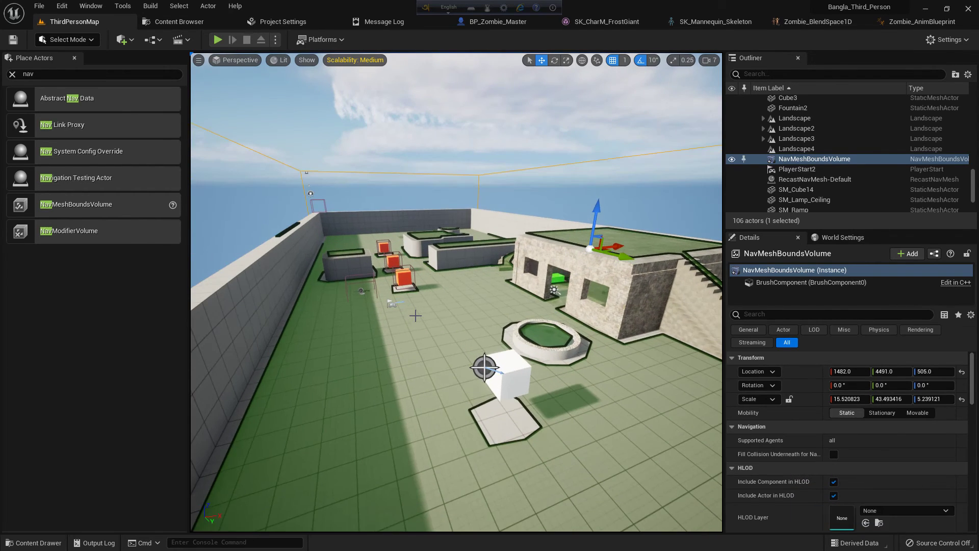
# Step: Save all modified level assets through the Content Drawer's Save Content dialog
pyautogui.hotkey('ctrl', 'space')
pyautogui.click(110, 268)
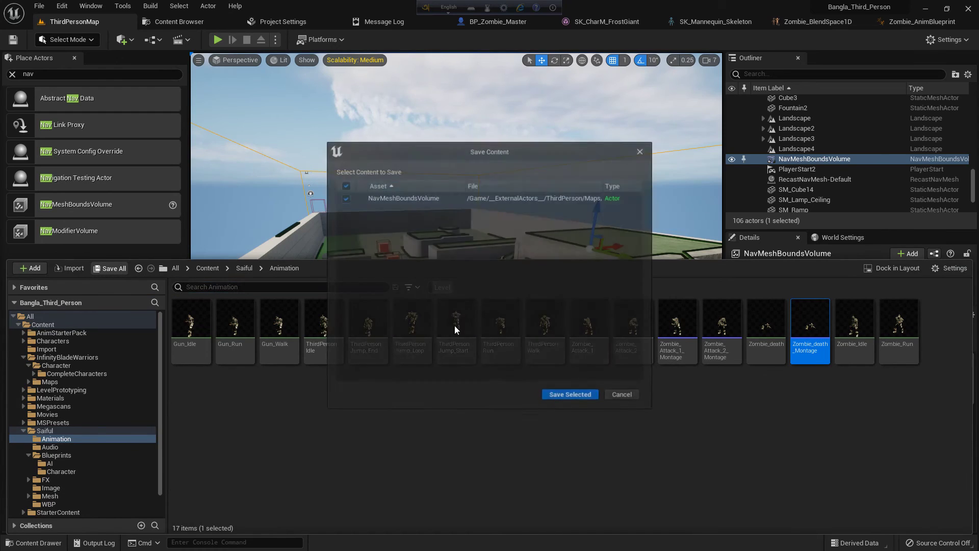
pyautogui.click(573, 395)
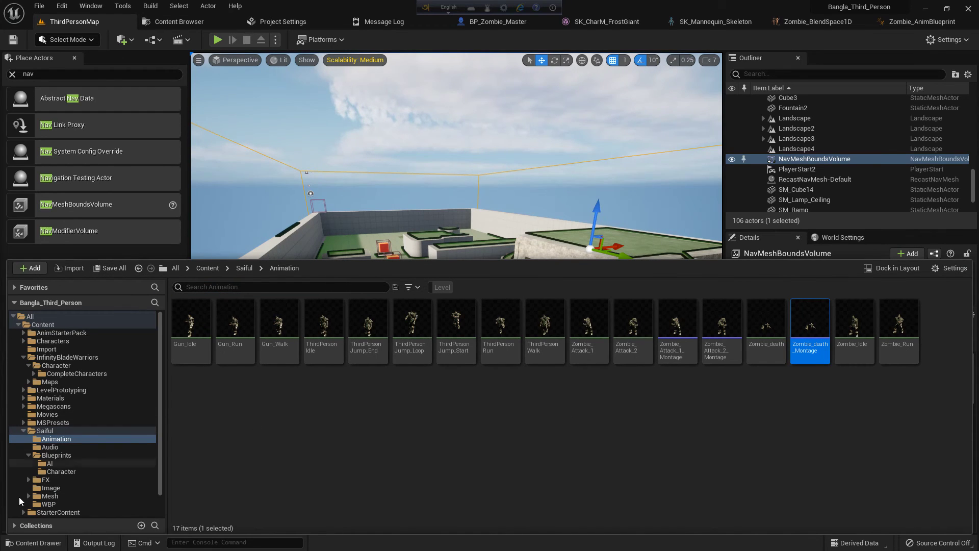
# Step: Bring BP_Zombie_Master from the Blueprints/AI folder into the level and select it
pyautogui.click(54, 464)
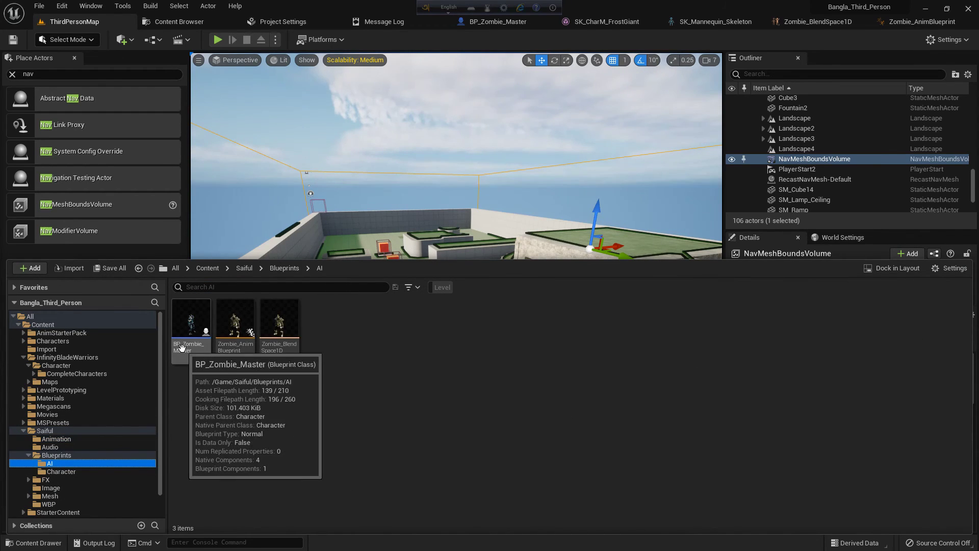
pyautogui.hotkey('ctrl', 'space')
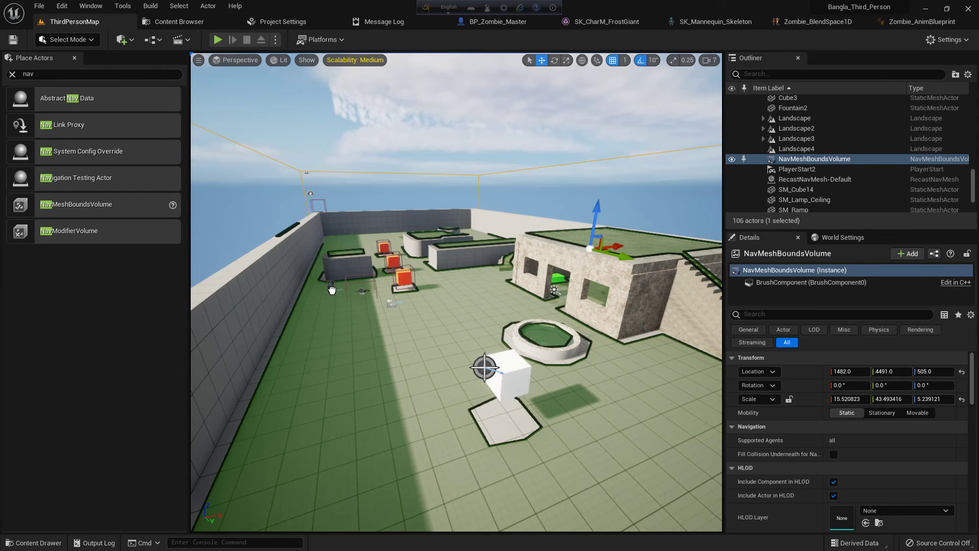
pyautogui.click(330, 289)
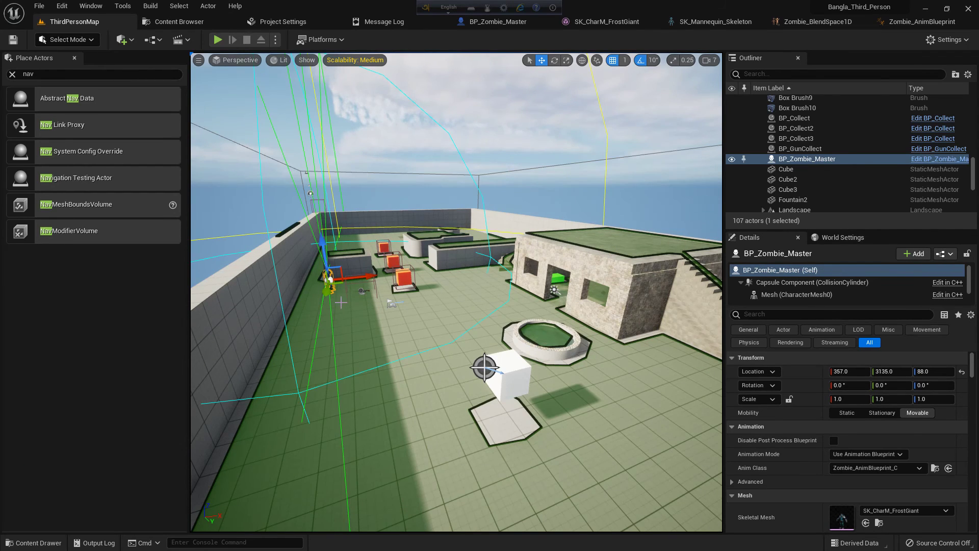
pyautogui.press('e')
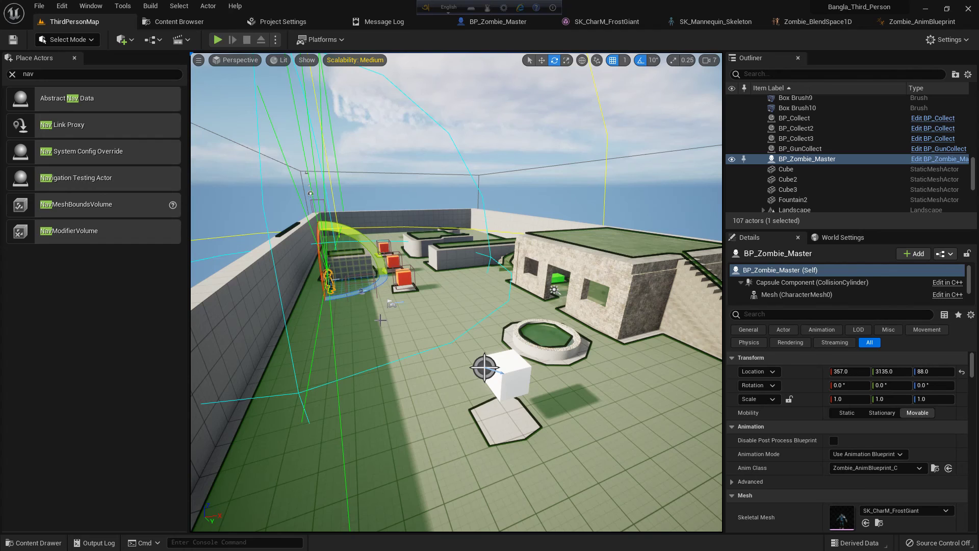
# Step: Move the zombie up the floor beside the block near the orange cubes (Location Y 2145)
pyautogui.moveTo(389, 322); pyautogui.dragTo(350, 253, button='right')
pyautogui.press('w')
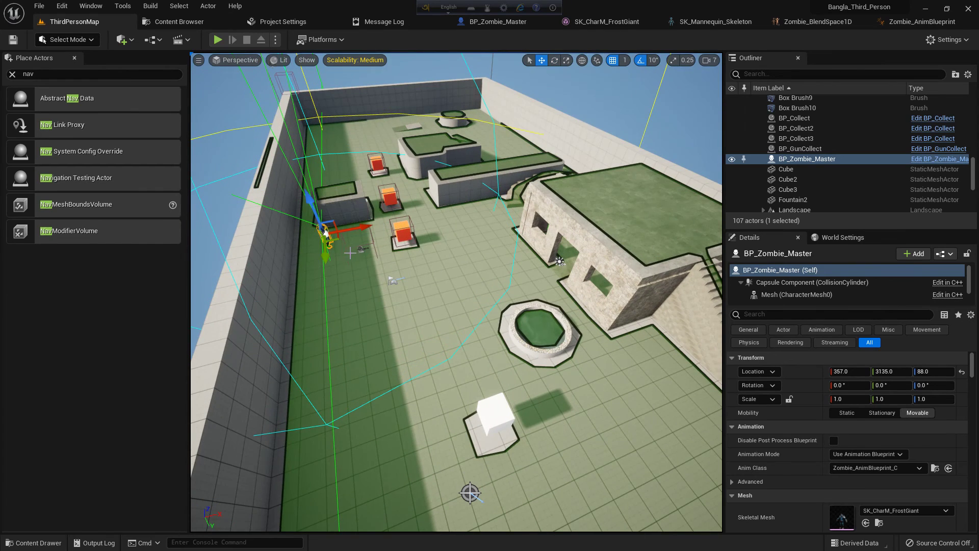
pyautogui.moveTo(327, 255); pyautogui.dragTo(327, 188)
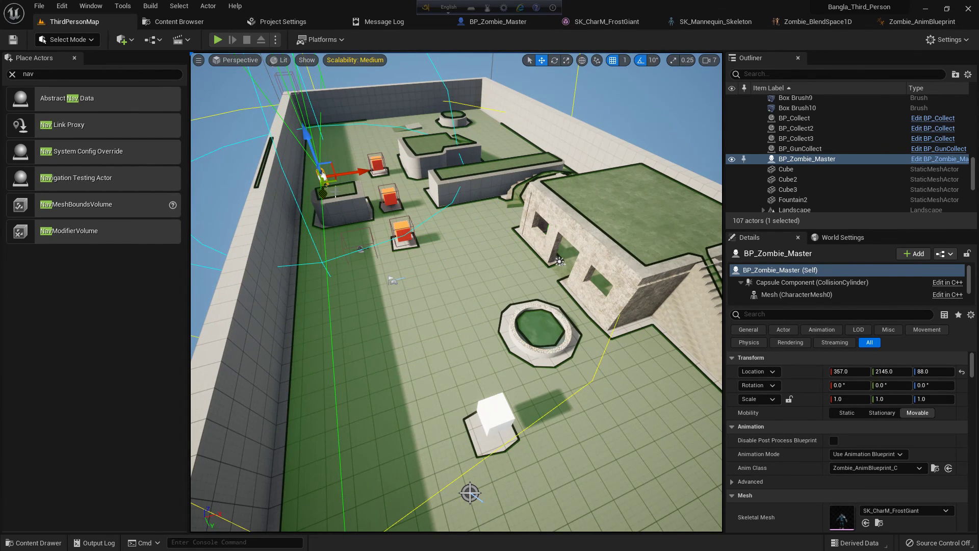
pyautogui.click(372, 352)
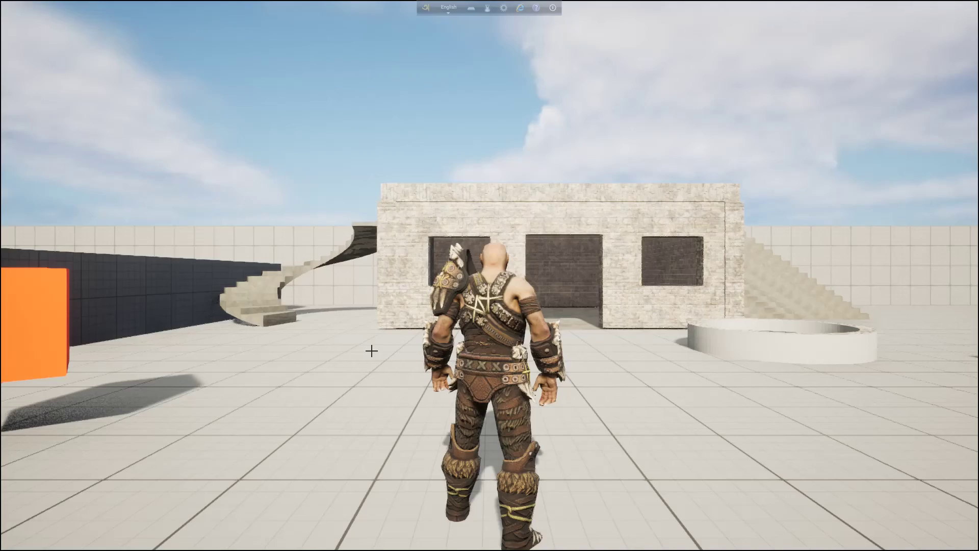
pyautogui.press('d')
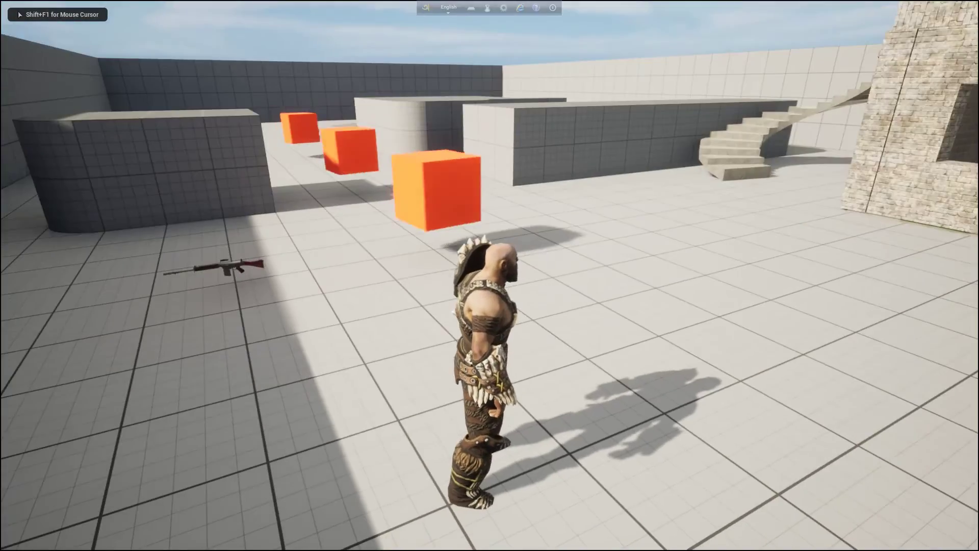
pyautogui.press('w')
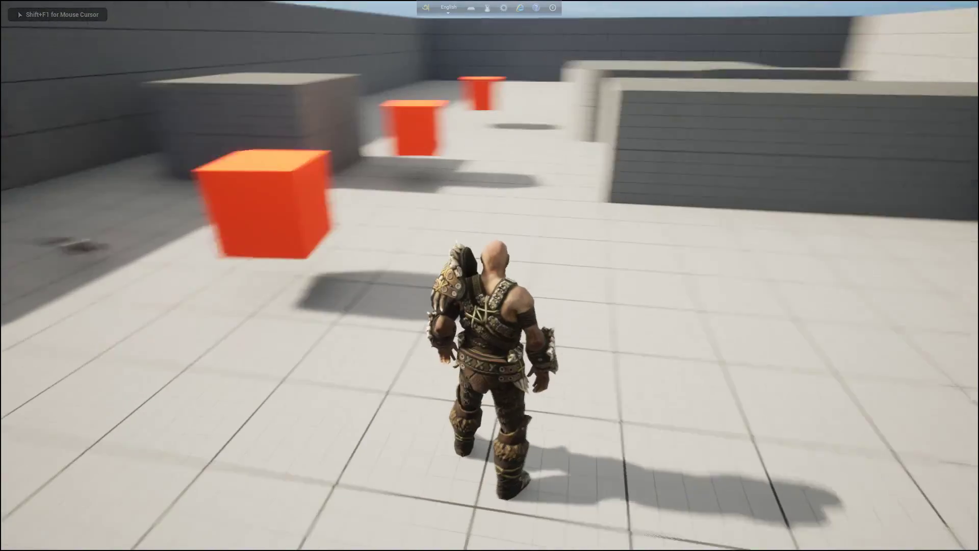
pyautogui.press('w')
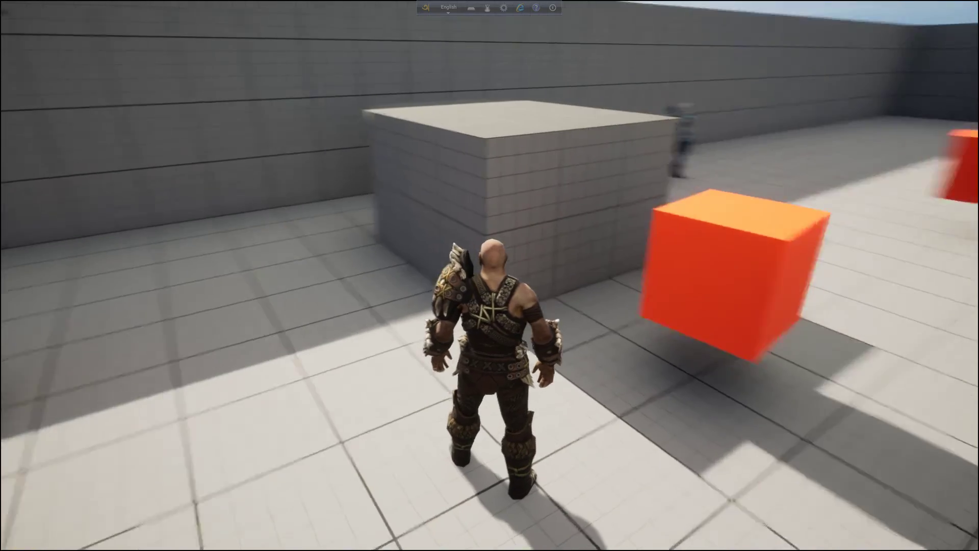
pyautogui.press('w')
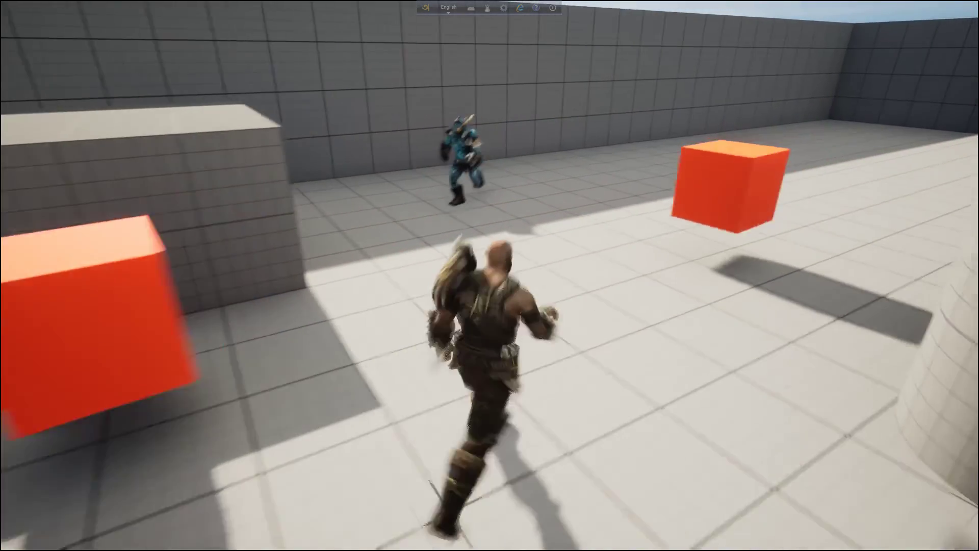
pyautogui.press('s')
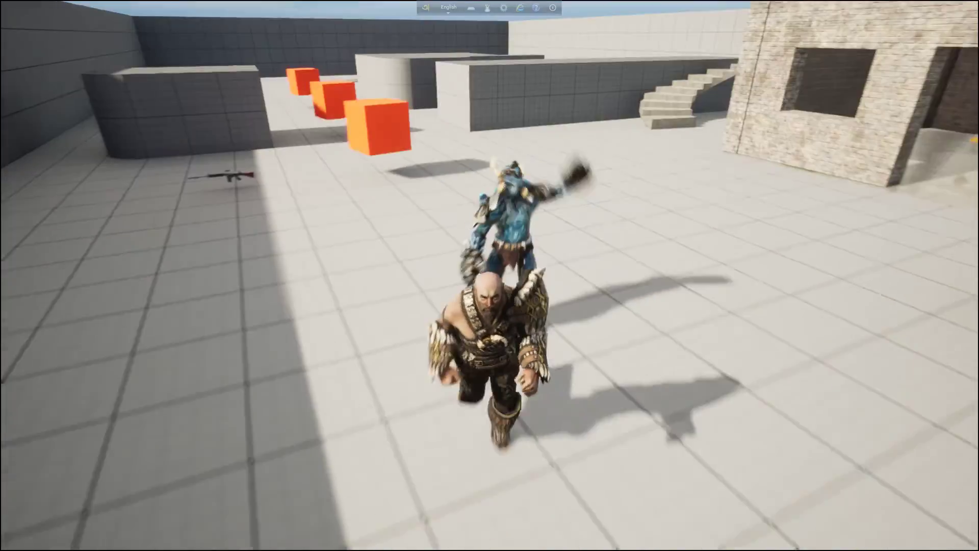
pyautogui.press('w')
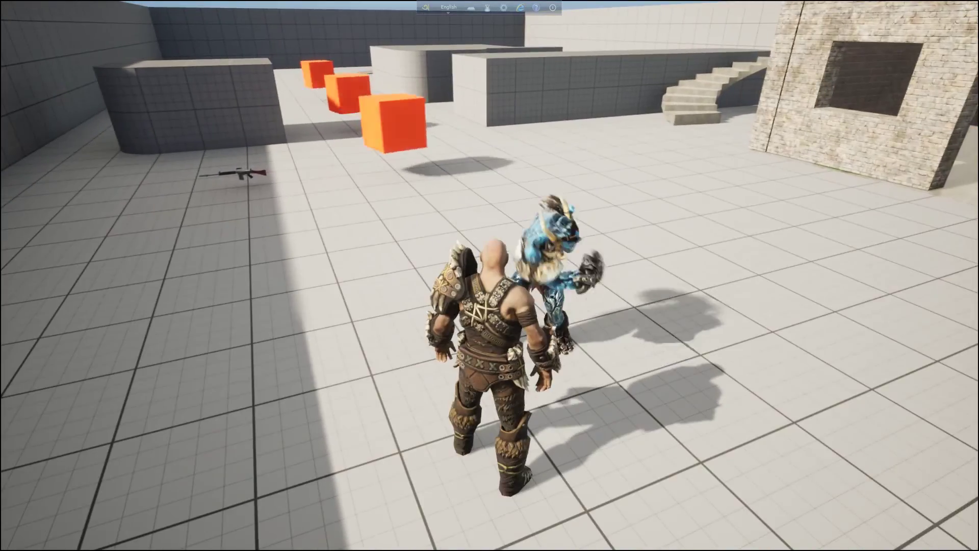
pyautogui.press('s')
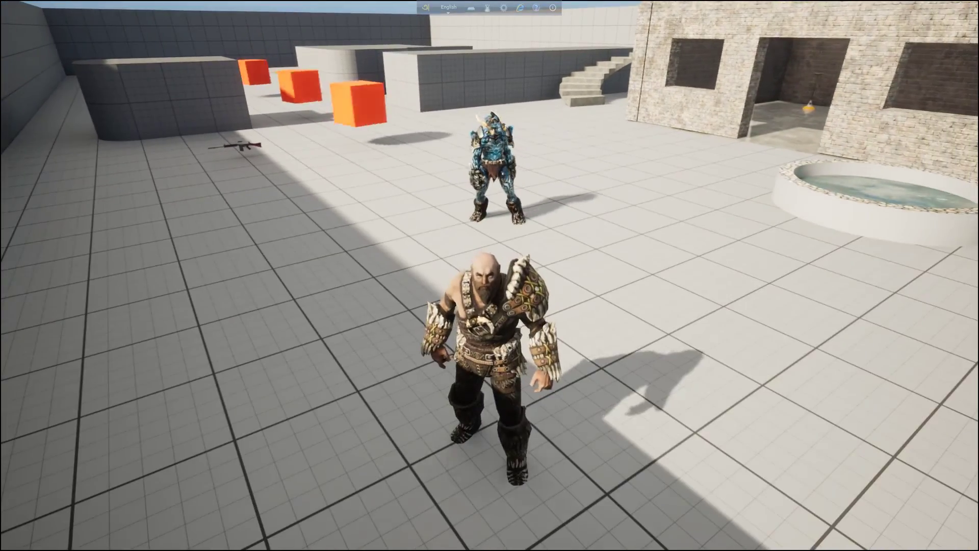
pyautogui.press('w')
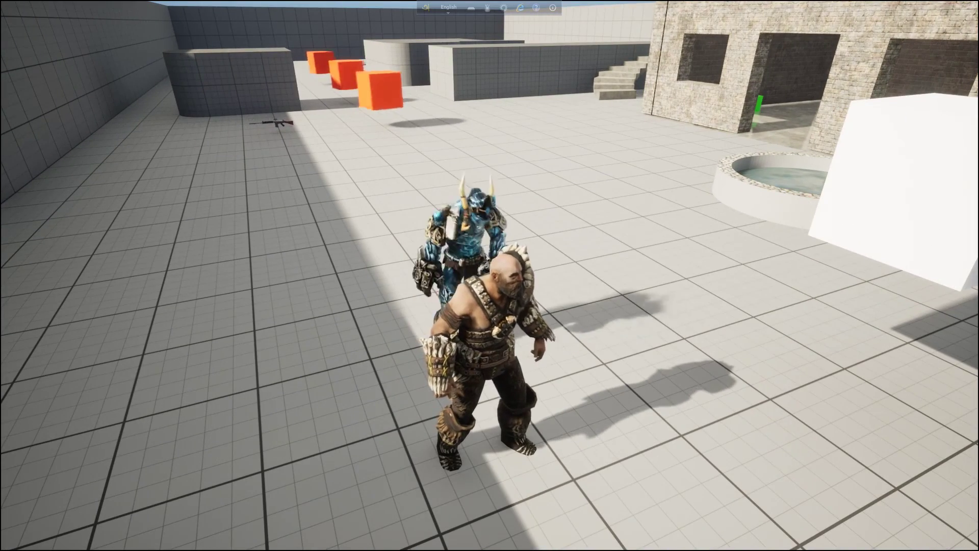
pyautogui.press('s')
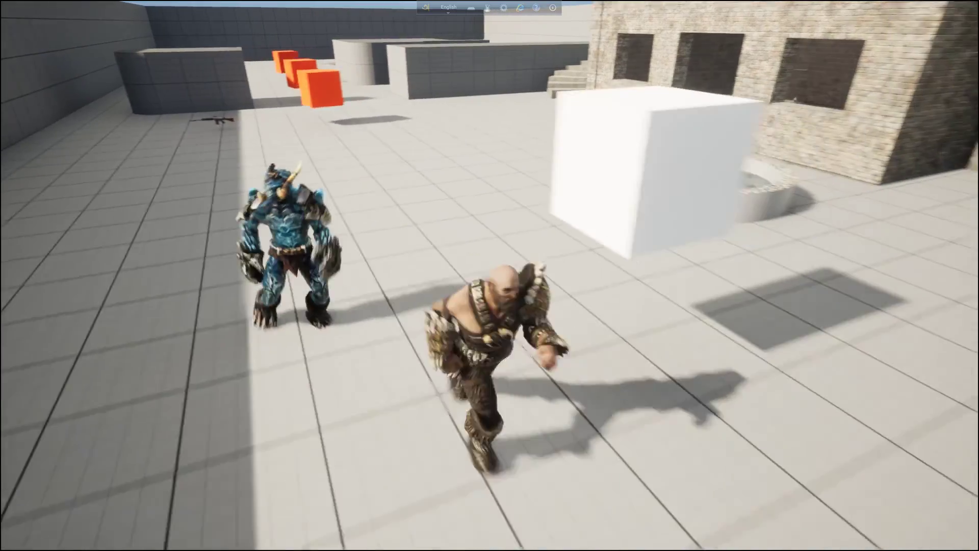
pyautogui.press('w')
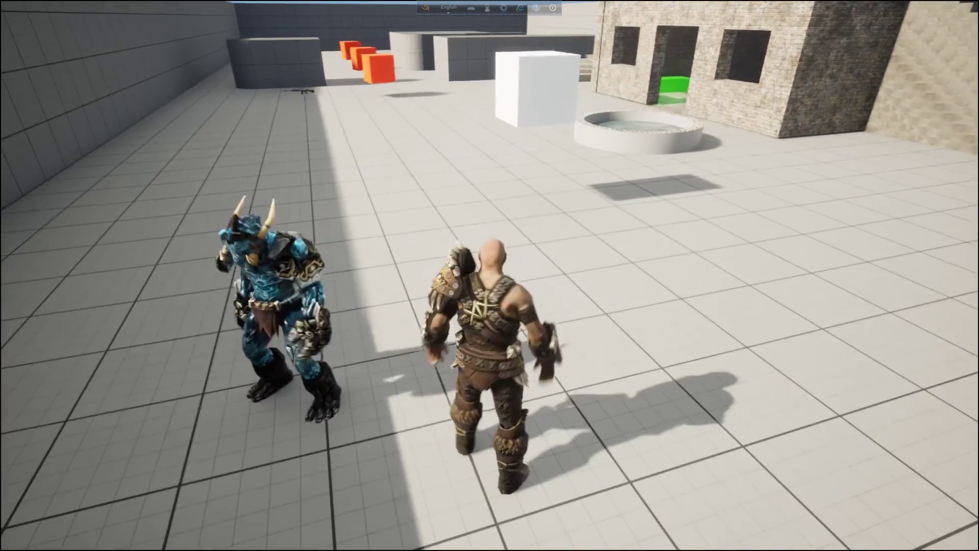
pyautogui.press('d')
pyautogui.press('w')
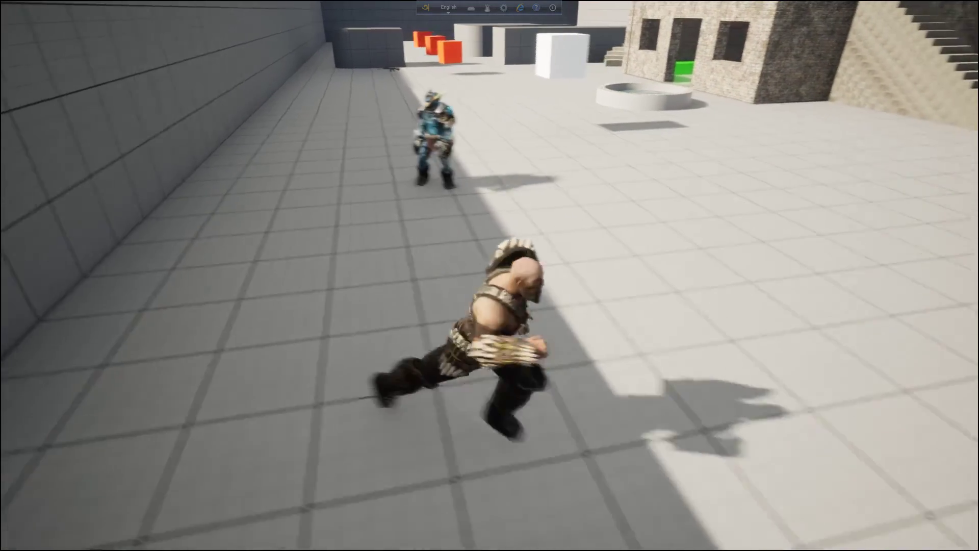
pyautogui.press('w')
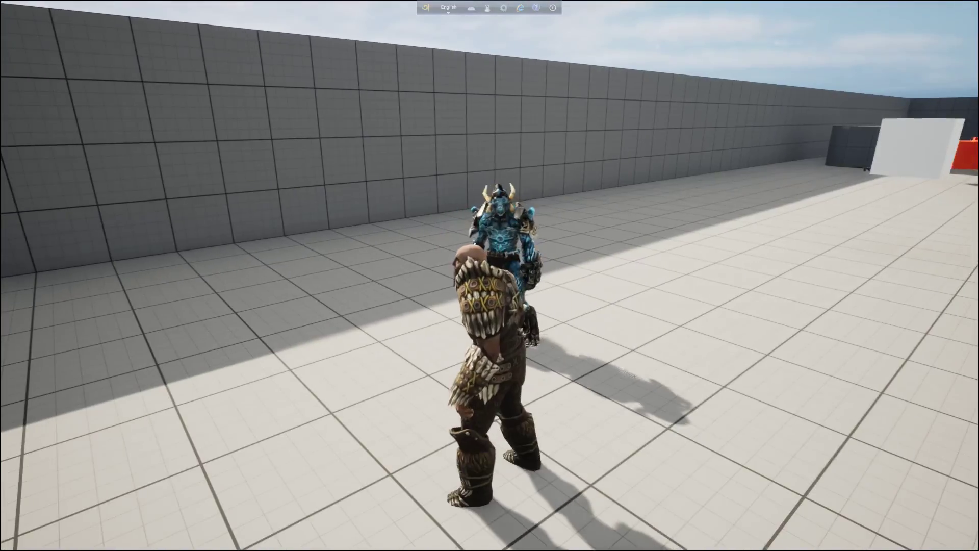
pyautogui.press('Escape')
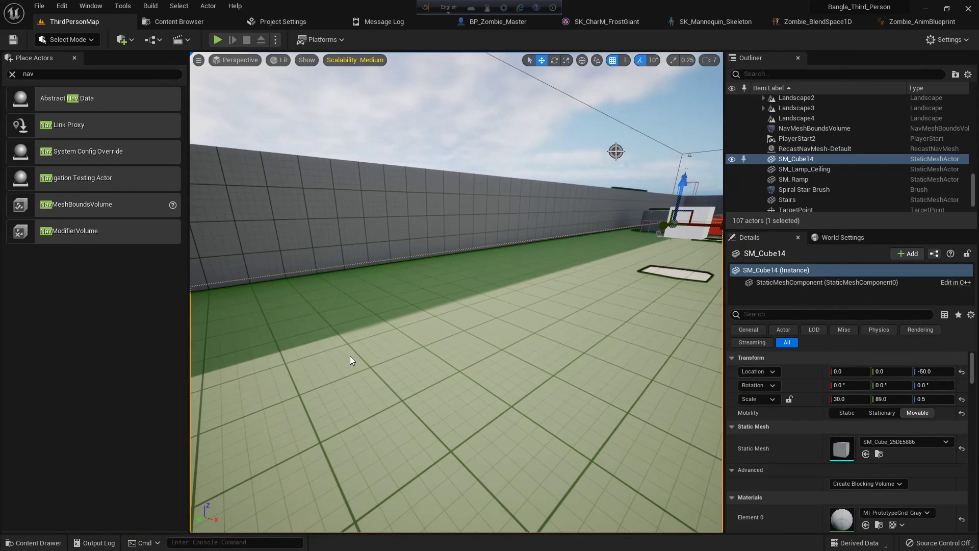
# Step: Wire Delay Completed to SET Target? in BP_Zombie_Master, compile, and return to ThirdPersonMap
pyautogui.click(494, 21)
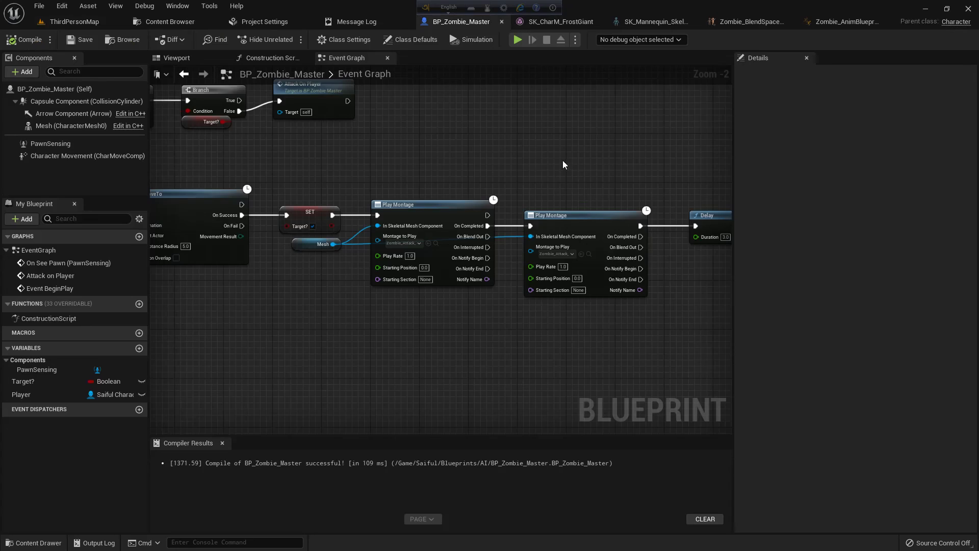
pyautogui.scroll(2, 502, 195)
pyautogui.moveTo(425, 191); pyautogui.dragTo(650, 194)
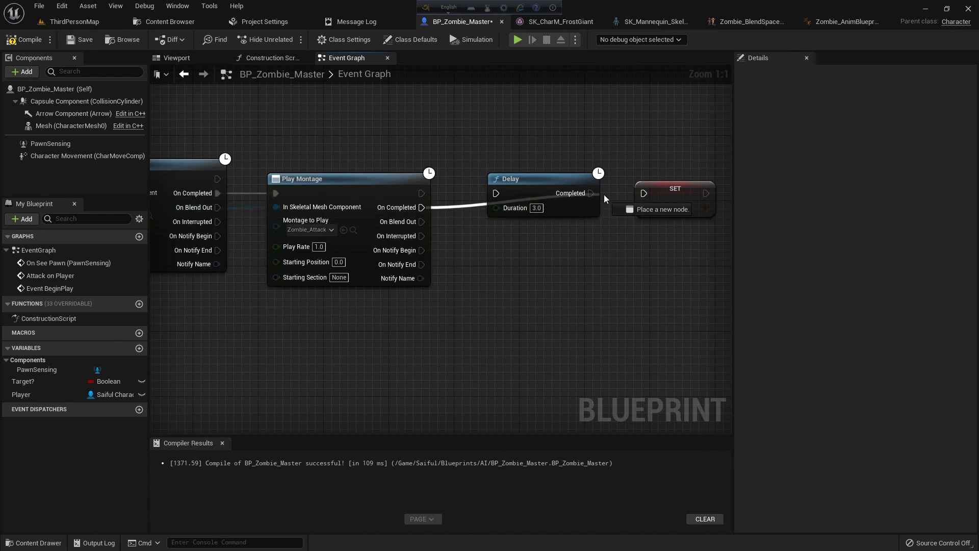
pyautogui.click(30, 41)
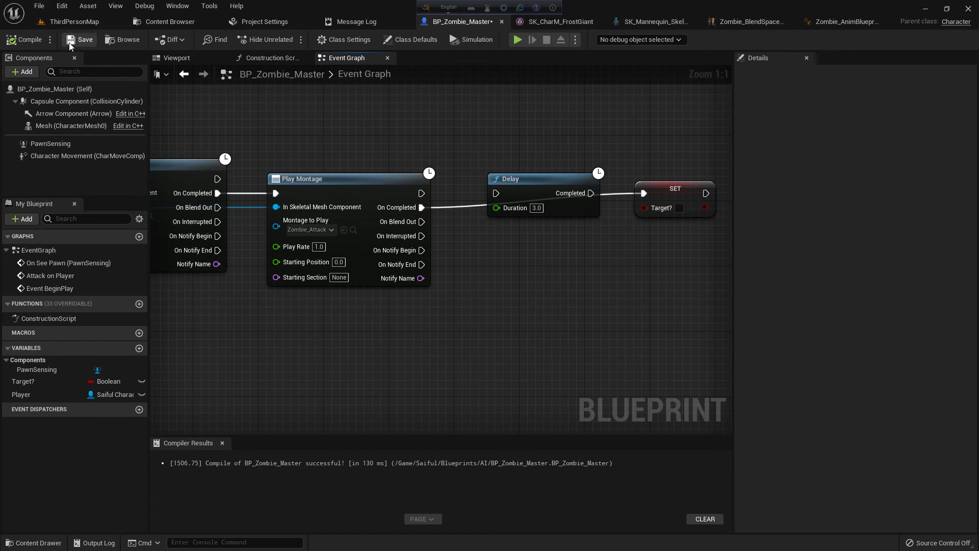
pyautogui.click(74, 22)
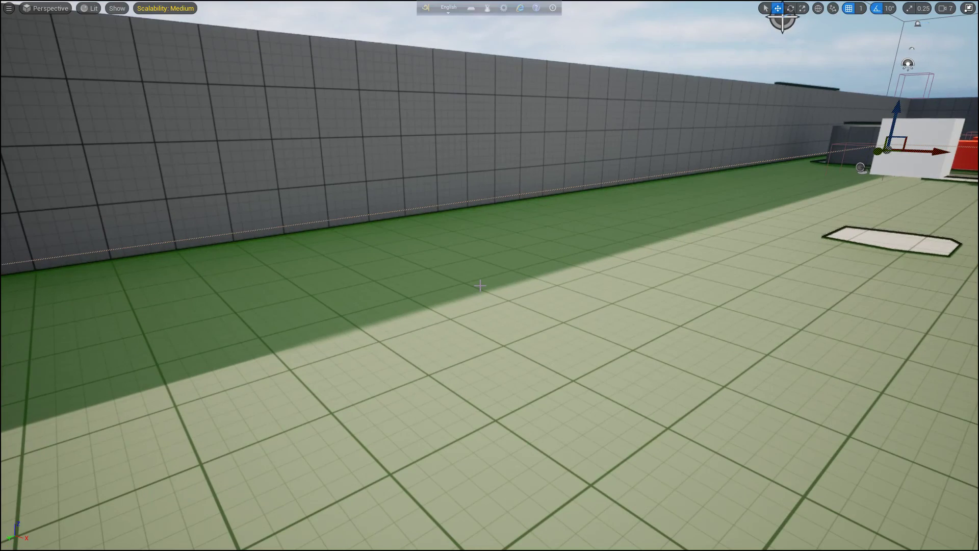
# Step: Play the level and run toward then away from the zombie to test its chase and attack
pyautogui.hotkey('alt', 'p')
pyautogui.press('w')
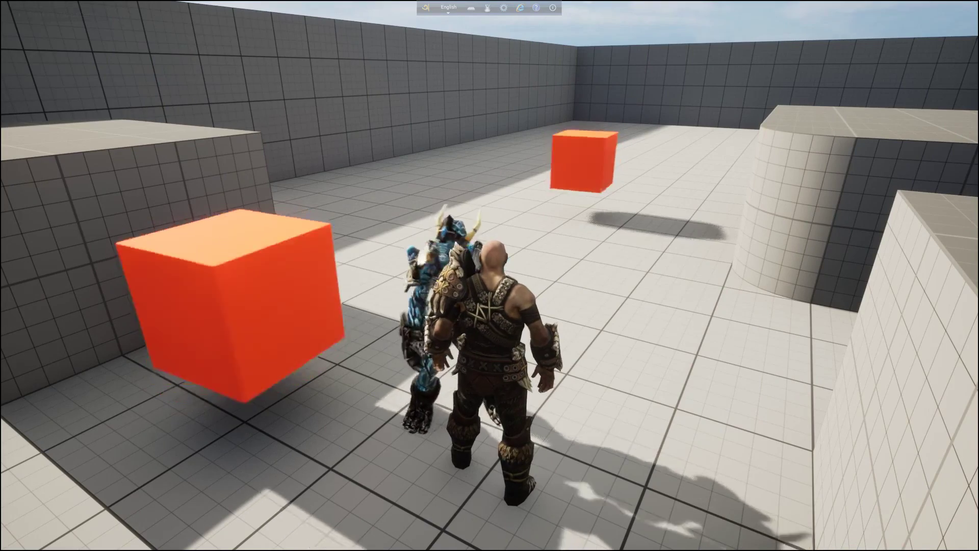
pyautogui.press('s')
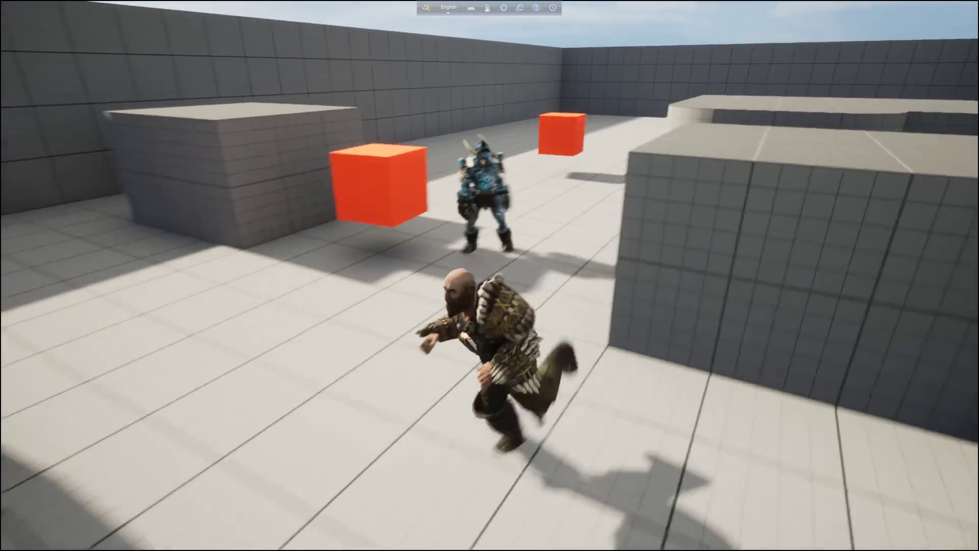
pyautogui.press('s')
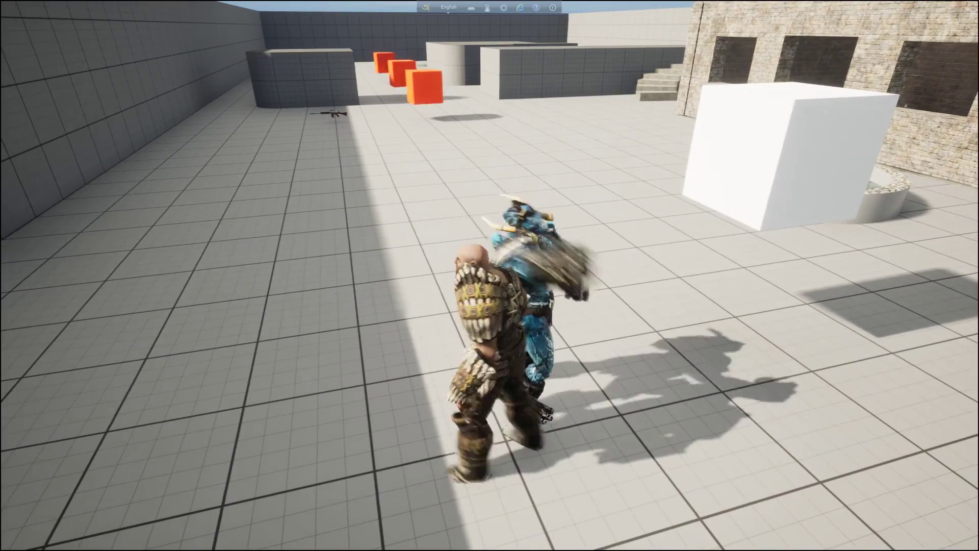
pyautogui.press('w')
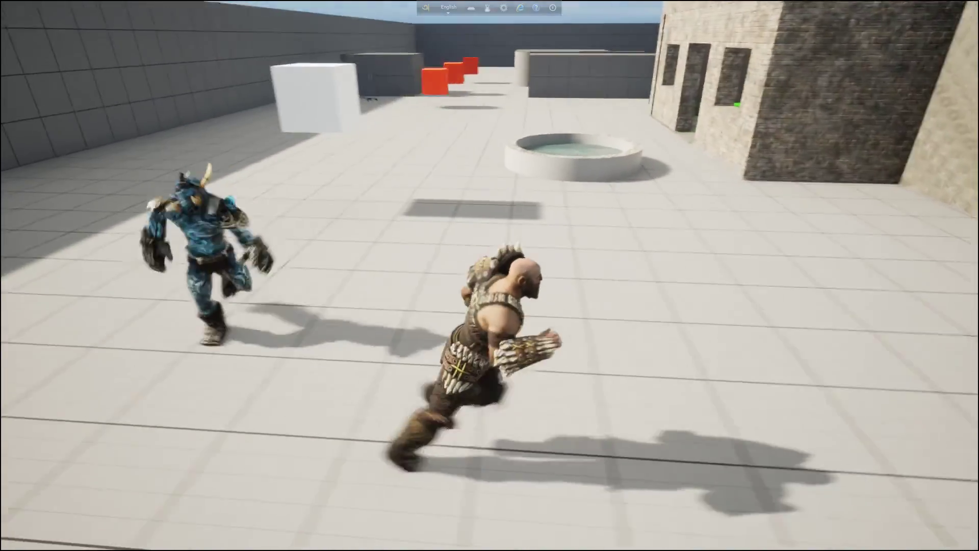